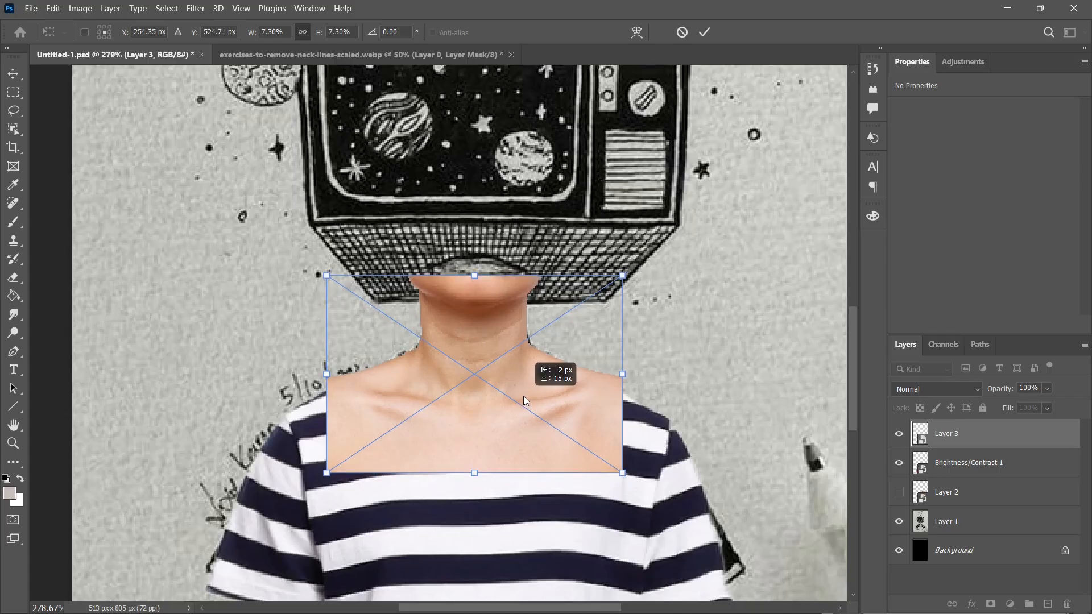
Add a layer mask to the neck on Layer 3 and place it beneath the Brightness/Contrast 1 shirt layer.
key("Return")
left_click(991, 604)
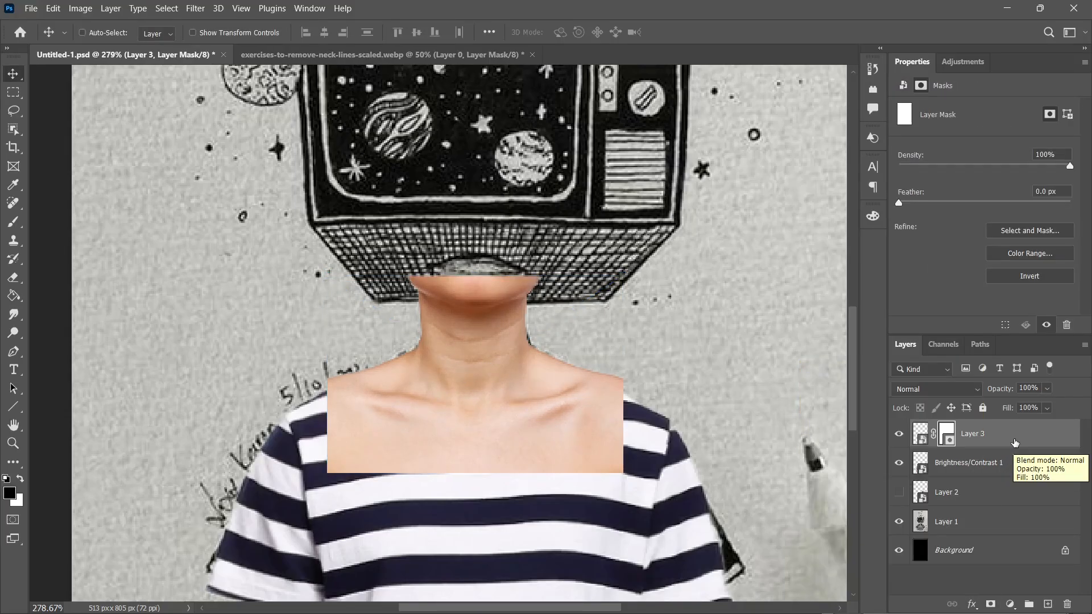
left_click_drag(1016, 444, 1018, 471)
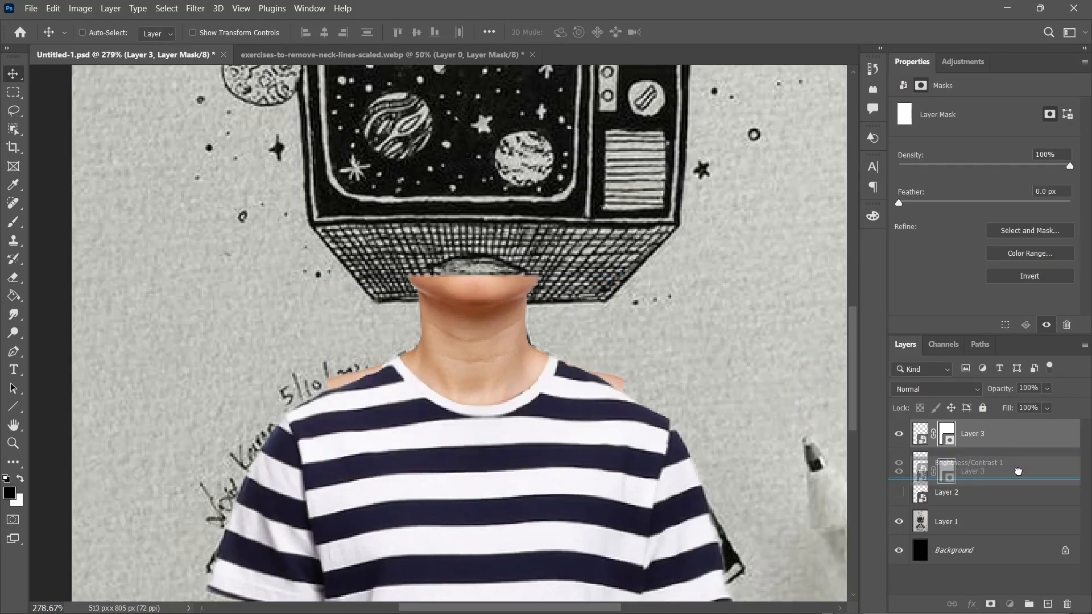
Paint black on the neck's layer mask to hide the bare shoulders outside the shirt and trim the neck's upper edge.
left_click(947, 463)
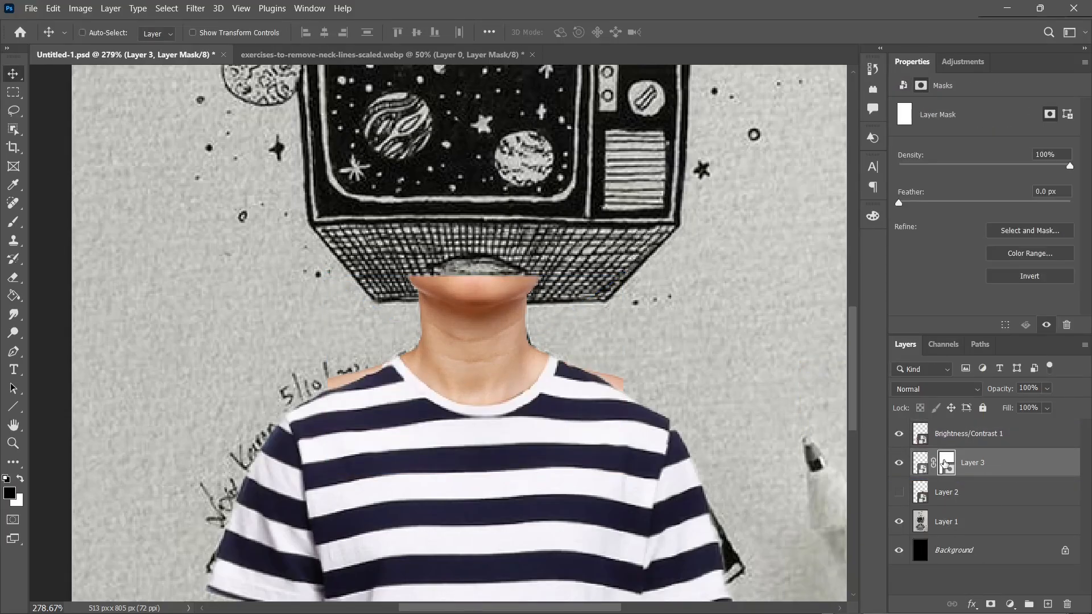
key("b")
key("d")
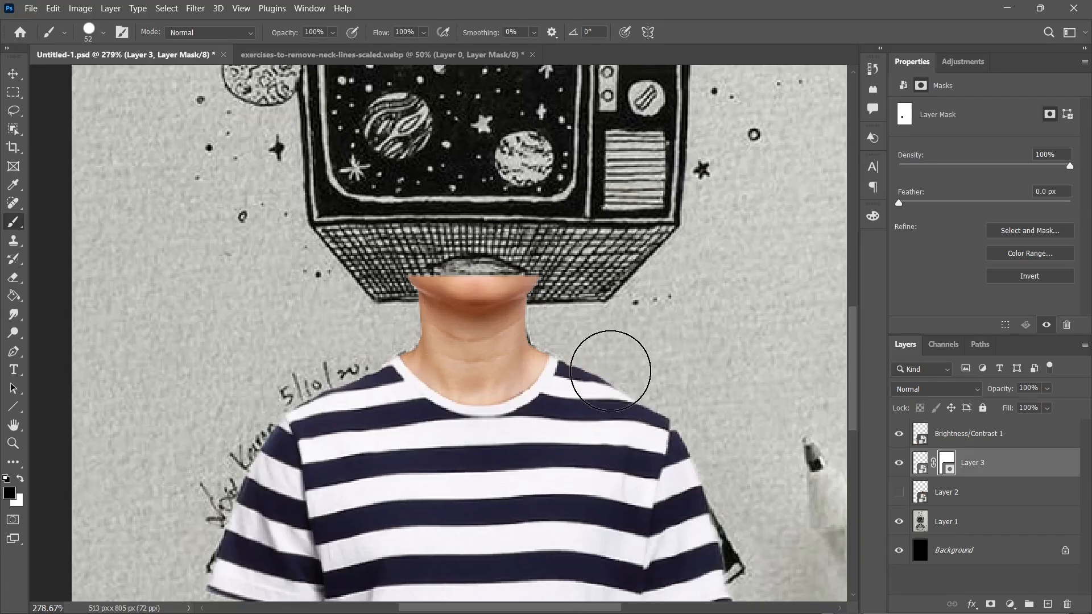
scroll(438, 342, "up", 3)
mouse_move(353, 146)
left_mouse_down()
mouse_move(561, 122)
mouse_move(557, 149)
mouse_move(488, 156)
mouse_move(480, 137)
mouse_move(458, 146)
mouse_move(475, 166)
mouse_move(585, 110)
mouse_move(419, 151)
mouse_move(327, 228)
mouse_move(361, 207)
mouse_move(341, 171)
mouse_move(414, 183)
mouse_move(512, 164)
left_mouse_up()
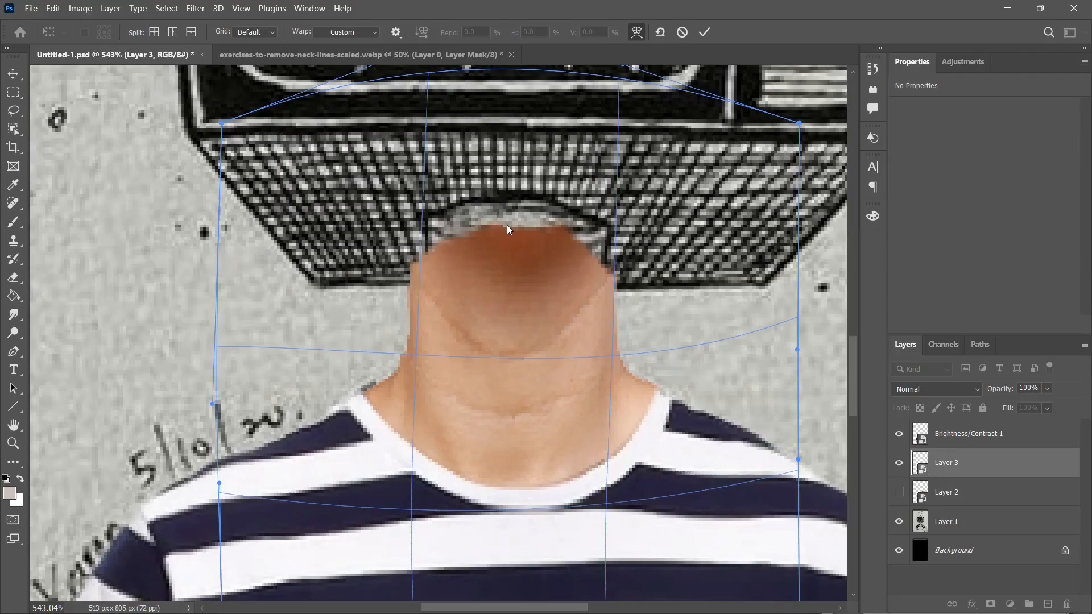
Move and warp the neck so its sides and top fit between the shirt collar and the drawn television's underside.
left_click_drag(507, 224, 507, 215)
left_click_drag(367, 354, 359, 358)
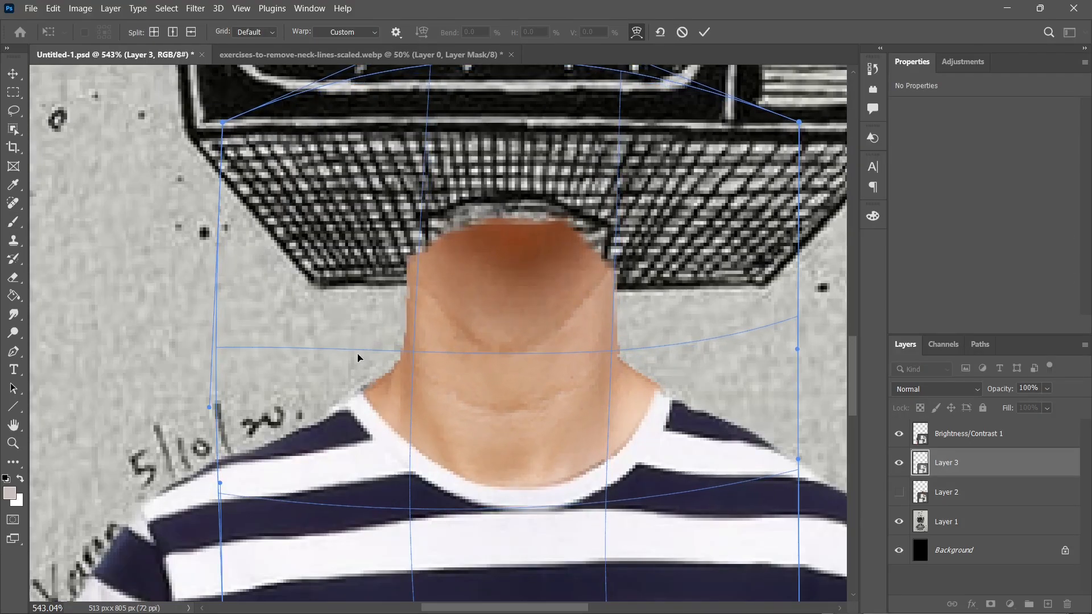
left_click_drag(656, 358, 656, 362)
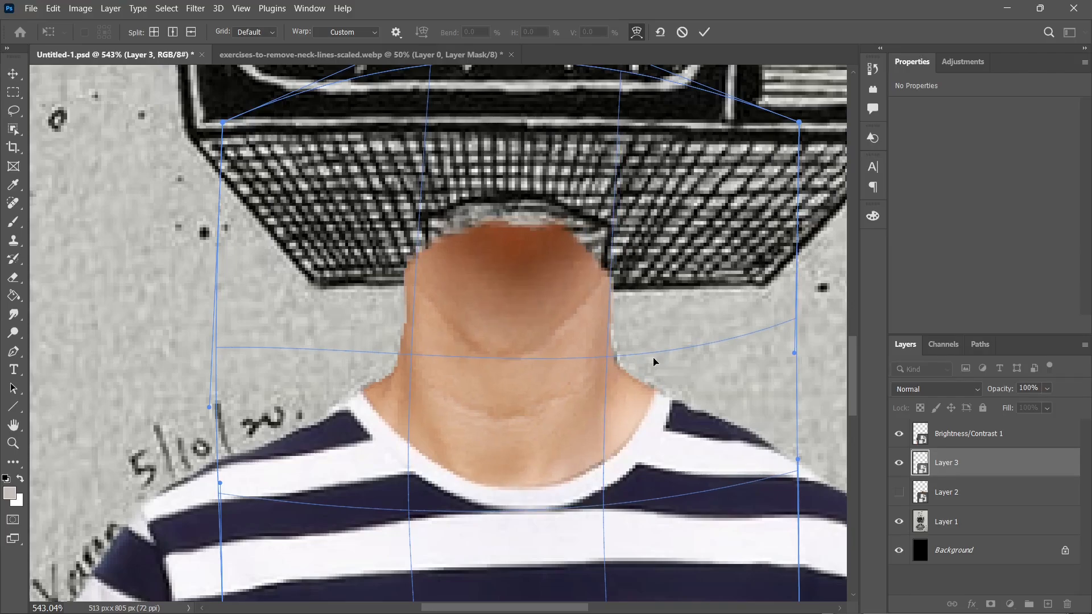
key("Return")
key("b")
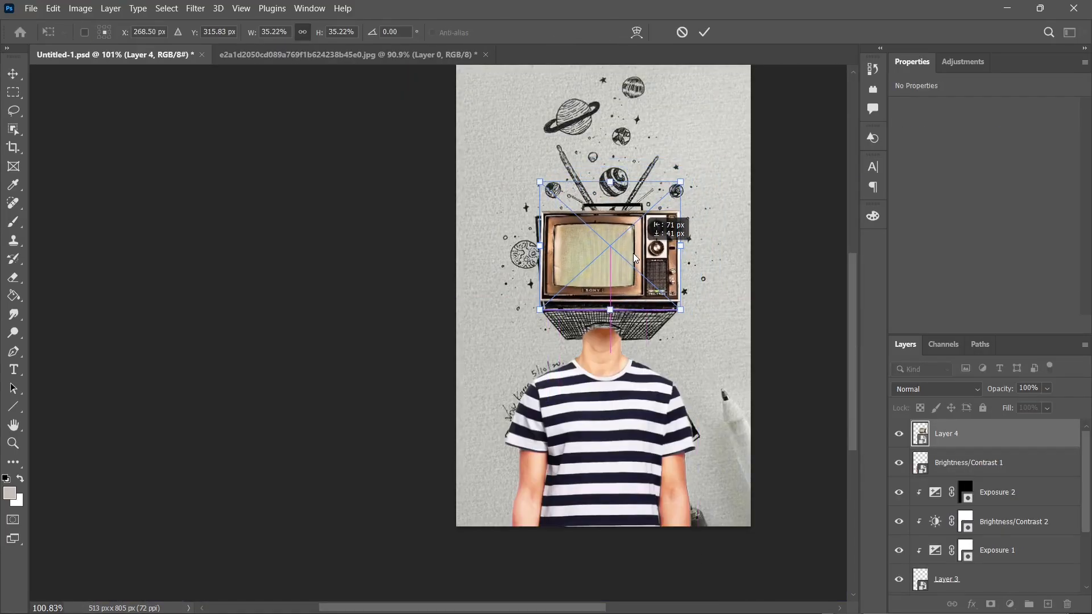
Fit the vintage television photo over the front of the drawn television at about 253 by 224 px.
scroll(637, 244, "up", 3)
scroll(637, 244, "up", 2)
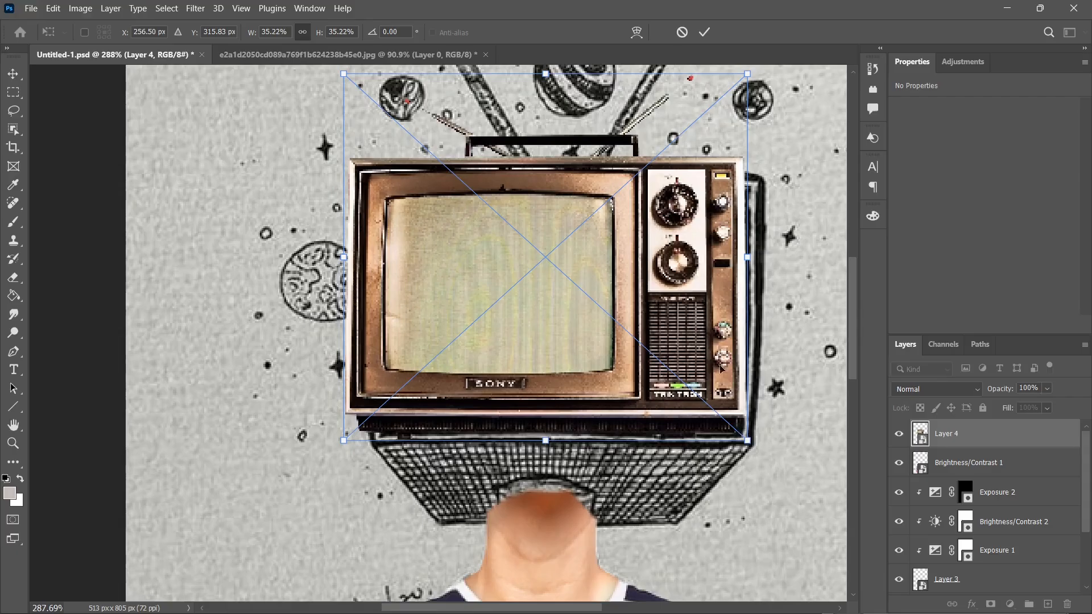
key("Return")
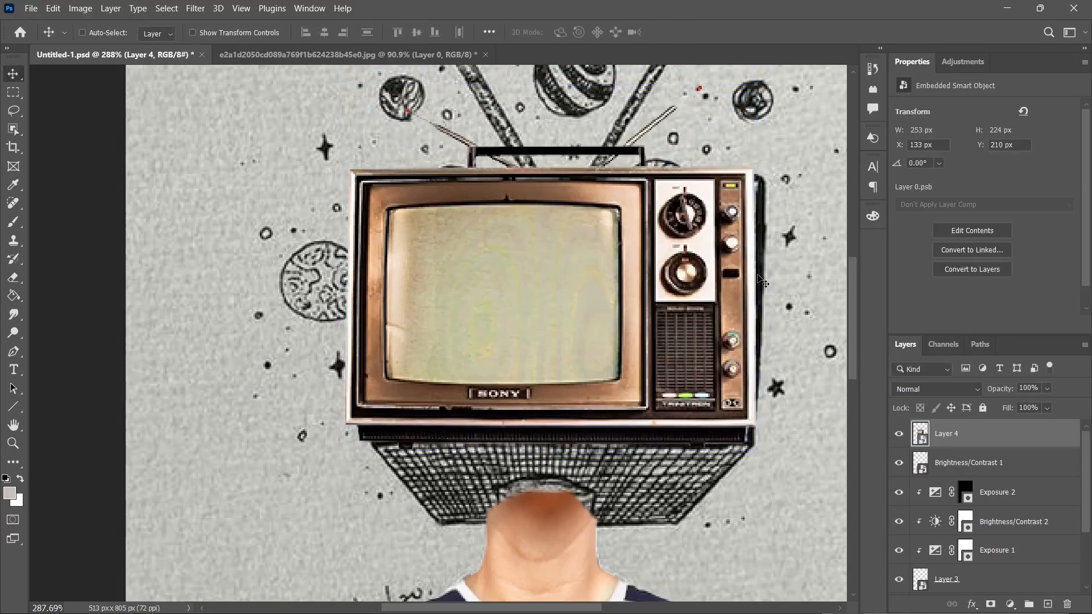
Distort the television photo by pulling its two upper corners inward to match the drawing's perspective.
scroll(749, 286, "down", 1)
key("ctrl+t")
left_click_drag(365, 151, 380, 159)
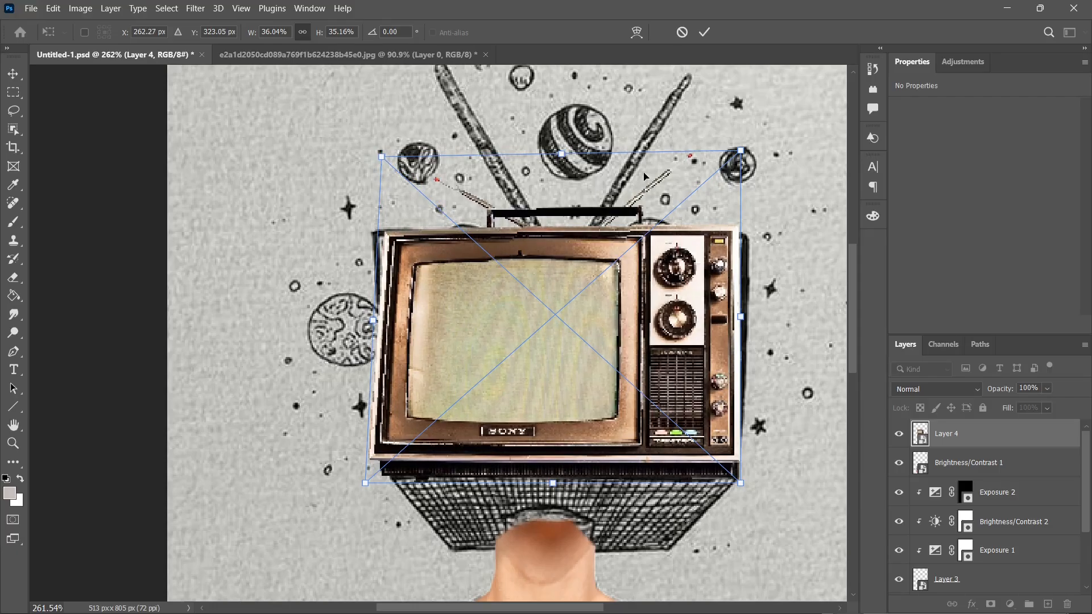
left_click_drag(742, 154, 726, 164)
key("Return")
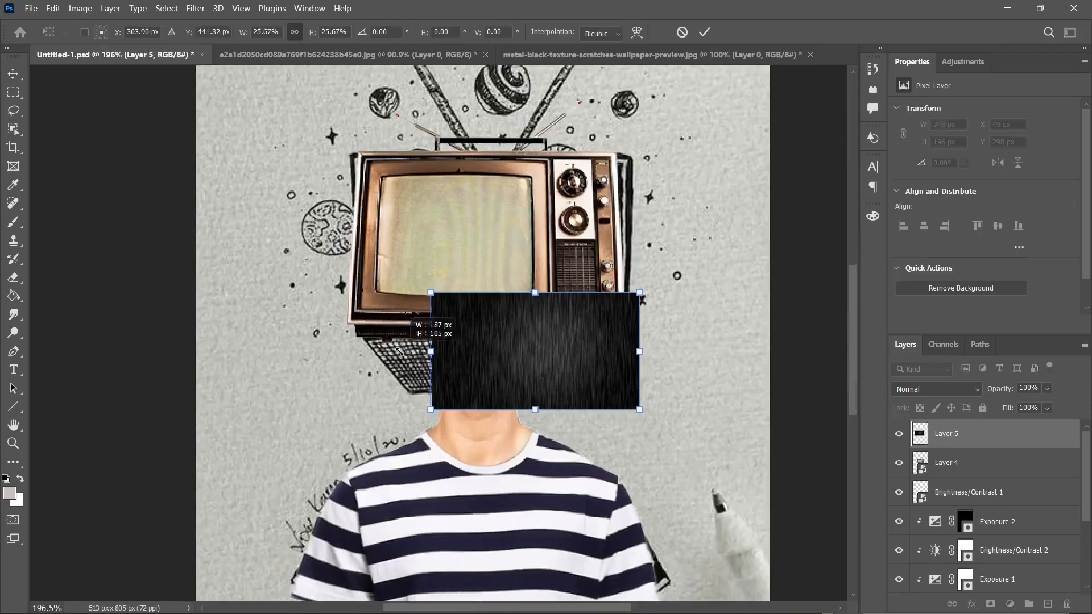
Fit the black texture beneath the television and pull its lower corners inward to form a tapered underside.
left_click_drag(549, 353, 463, 407)
left_click_drag(461, 487, 460, 458)
left_click_drag(565, 396, 590, 413)
left_click_drag(497, 484, 503, 391)
left_click_drag(358, 399, 412, 396)
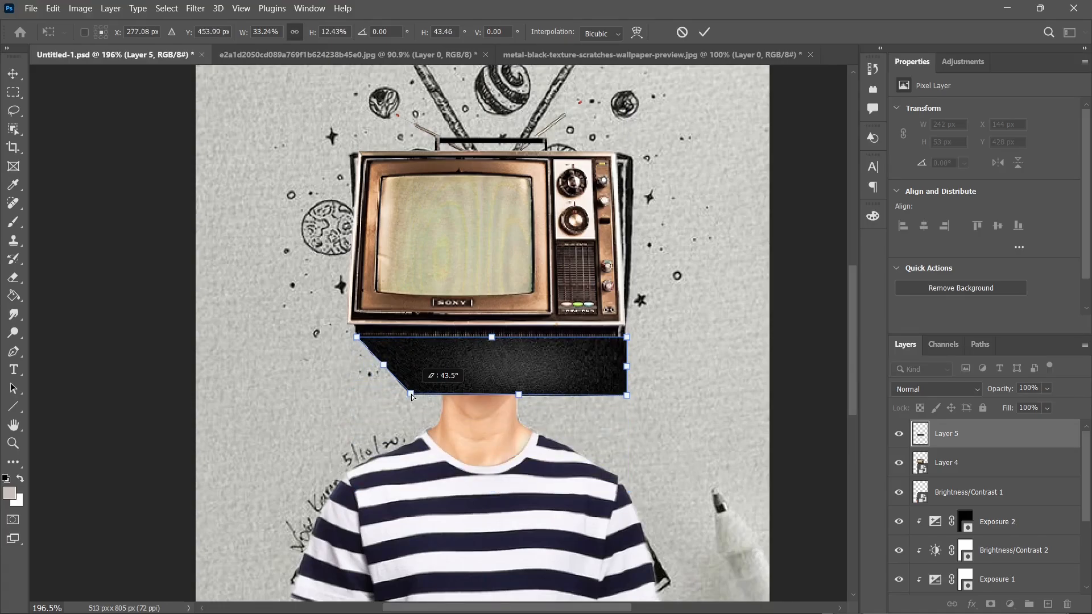
left_click_drag(626, 396, 574, 396)
left_click_drag(461, 376, 462, 376)
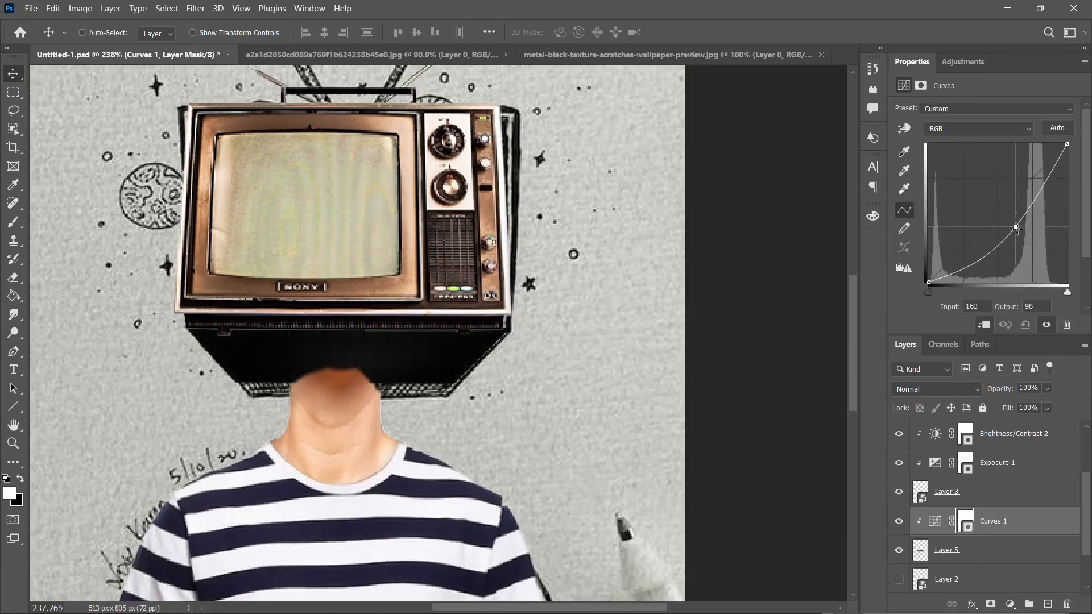
Lighten the television's black underside with a Hue/Saturation lightness of +15 and paint shading onto it.
left_click_drag(975, 246, 977, 249)
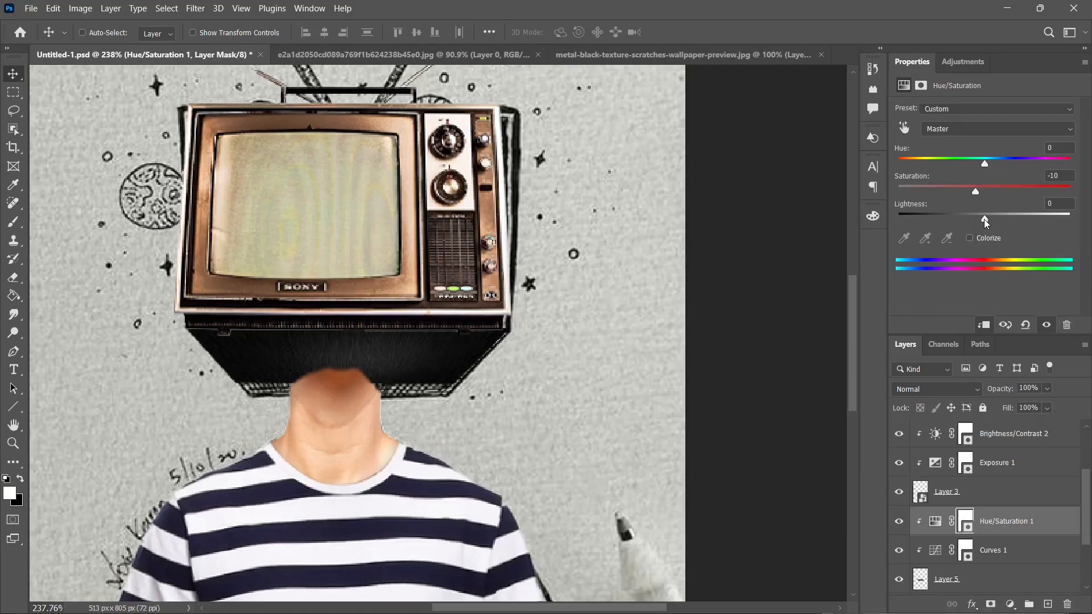
left_click_drag(984, 219, 999, 224)
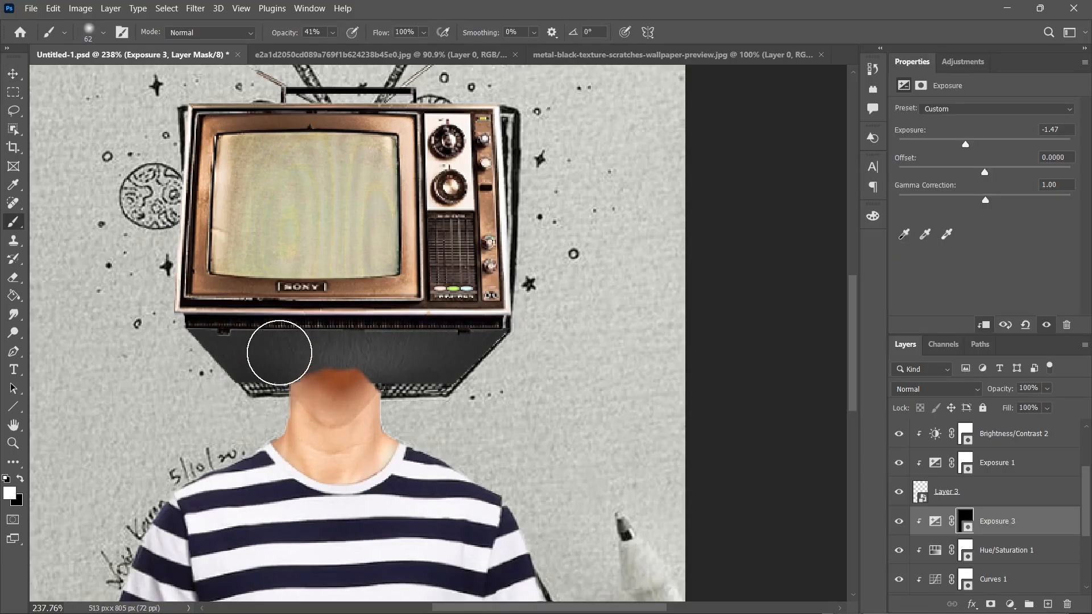
left_click_drag(279, 352, 233, 388)
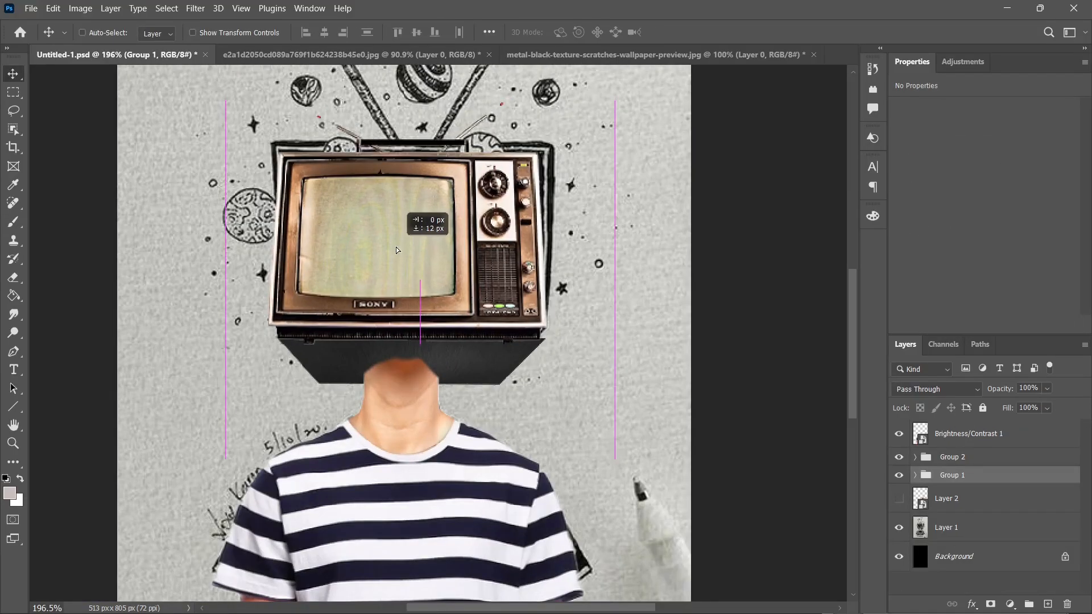
left_click_drag(396, 250, 400, 249)
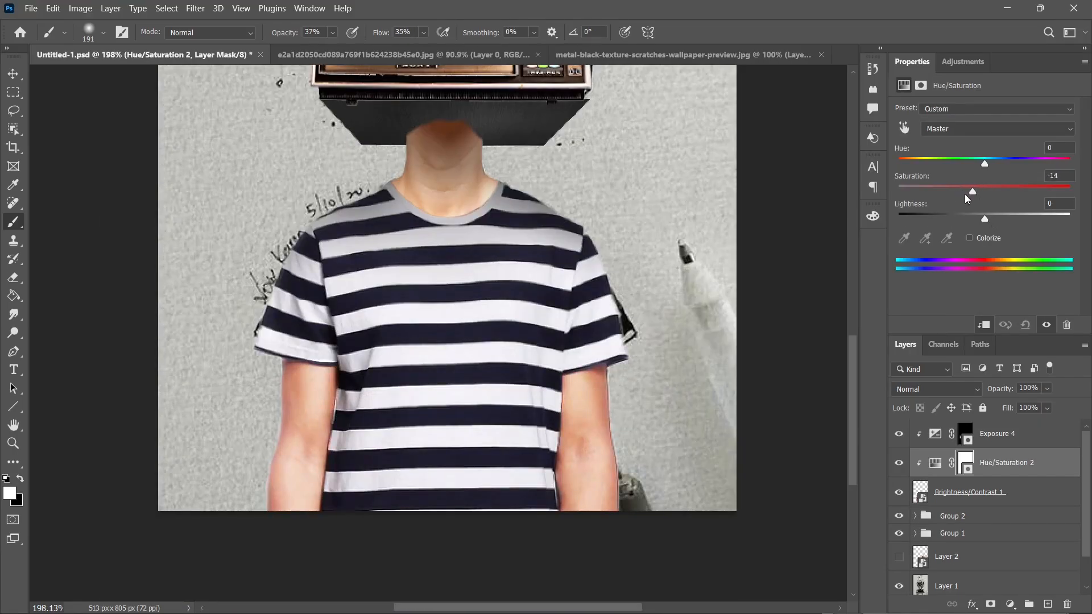
Set the saturation of the figure's Hue/Saturation 2 adjustment to -31.
left_click_drag(943, 194, 957, 191)
key("ctrl+minus")
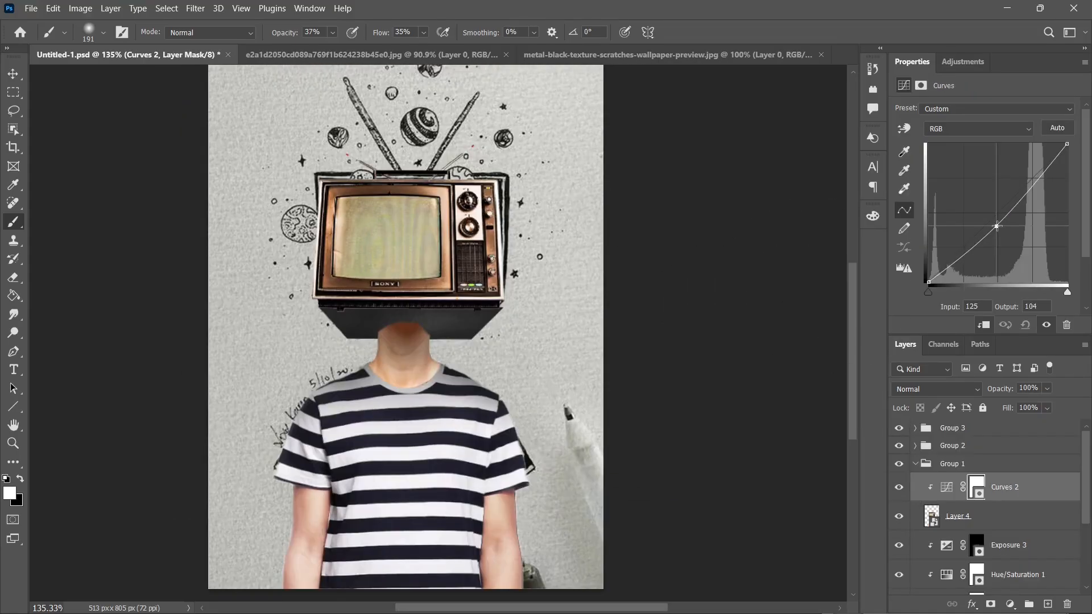
mouse_move(990, 211)
left_mouse_down()
mouse_move(1004, 233)
mouse_move(1001, 223)
left_mouse_up()
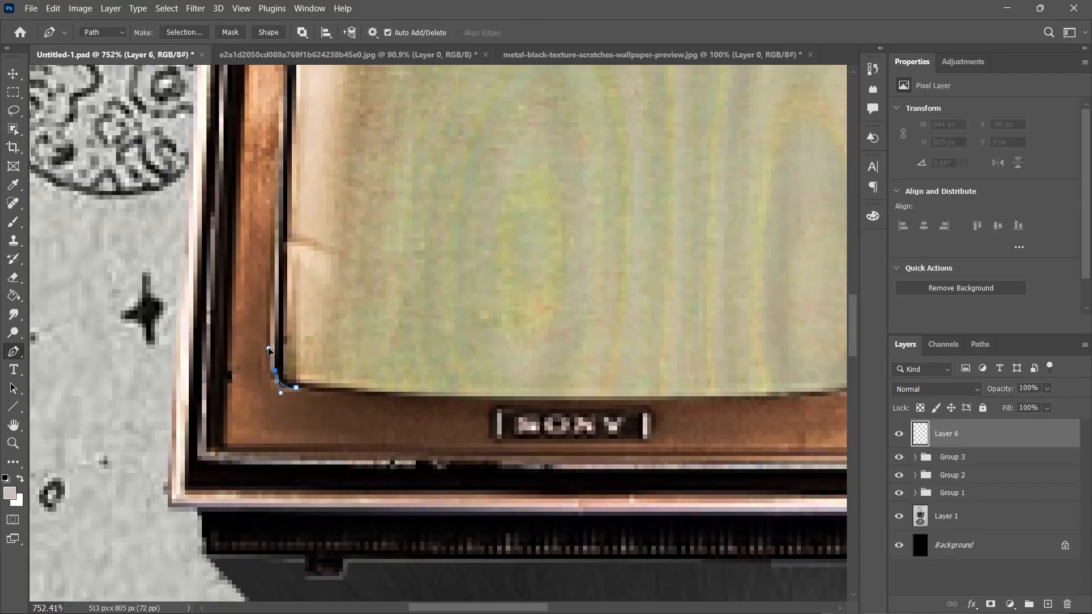
Trace a closed Pen path around the television's screen, following its curved edges and corners.
scroll(281, 370, "up", 3)
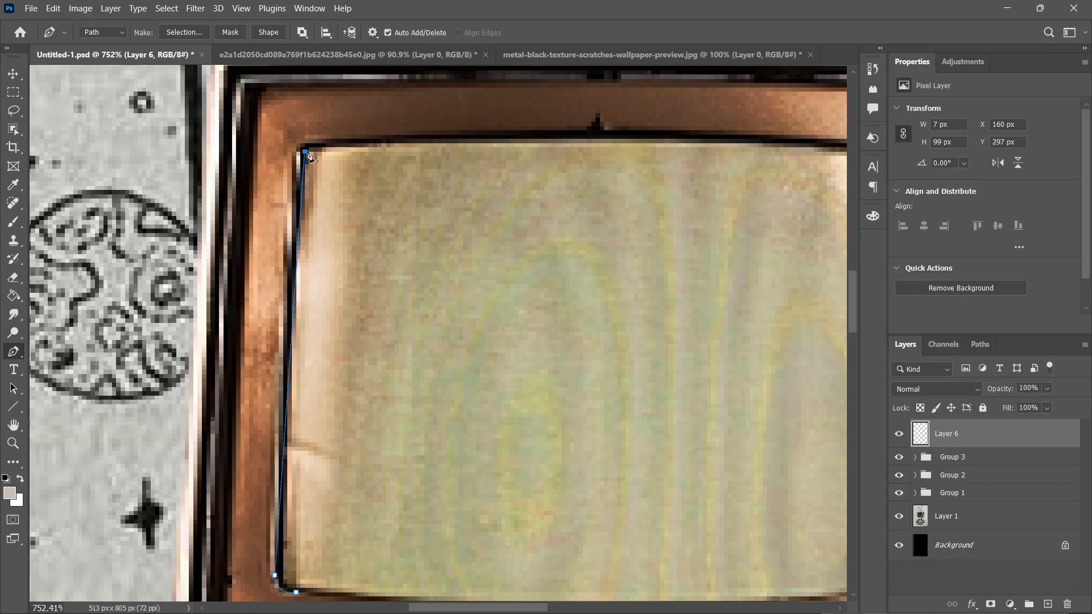
left_click_drag(416, 170, 154, 169)
left_click_drag(616, 147, 838, 174)
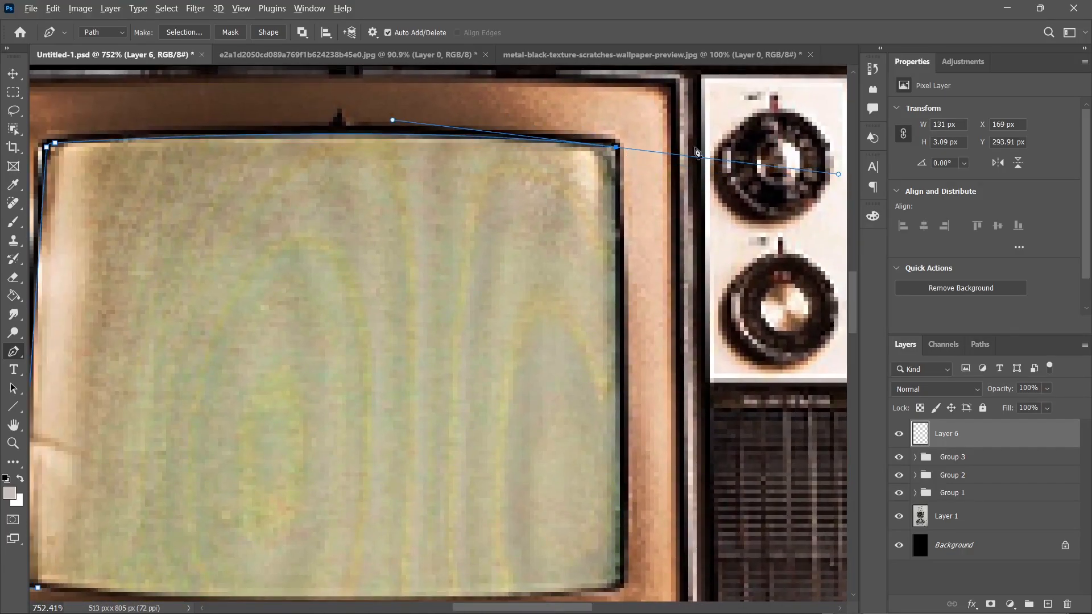
scroll(620, 203, "down", 1)
left_click_drag(620, 560, 616, 613)
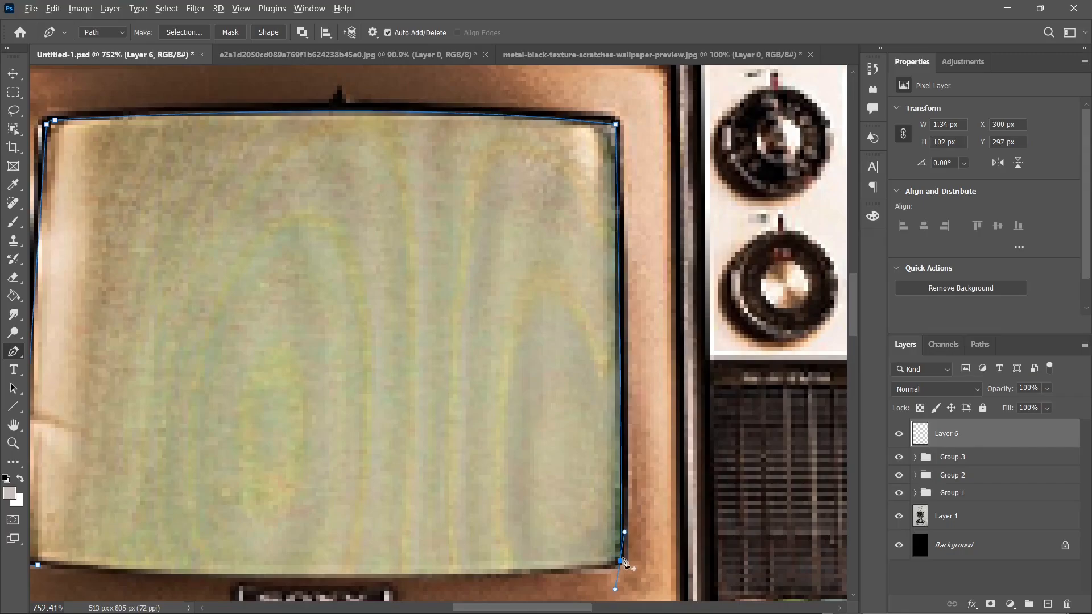
left_click(620, 560, "alt")
scroll(274, 500, "down", 2)
left_click_drag(165, 460, 288, 426)
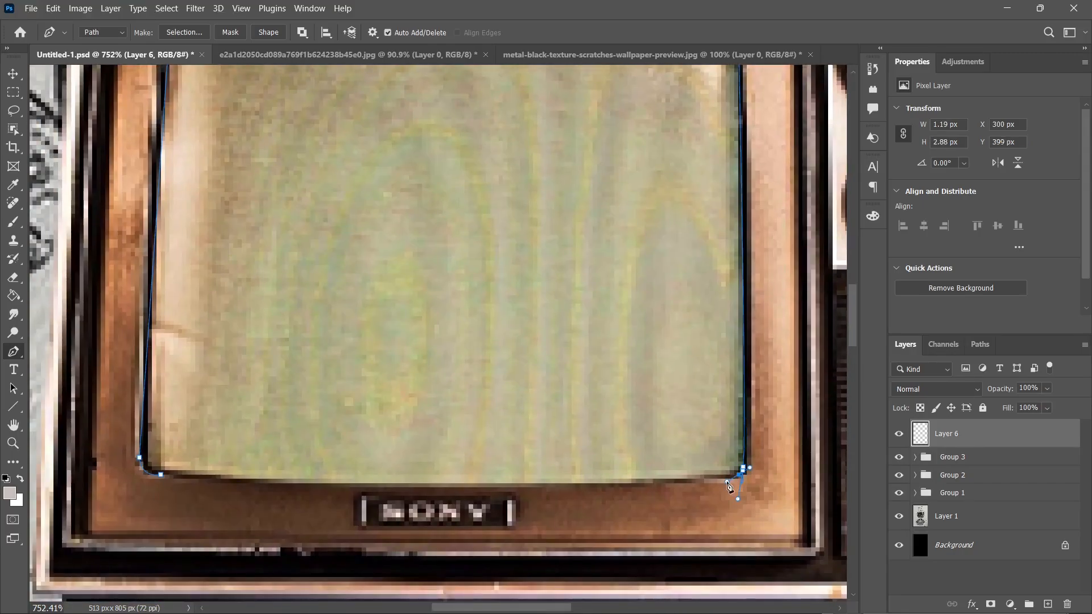
left_click_drag(161, 474, 132, 449)
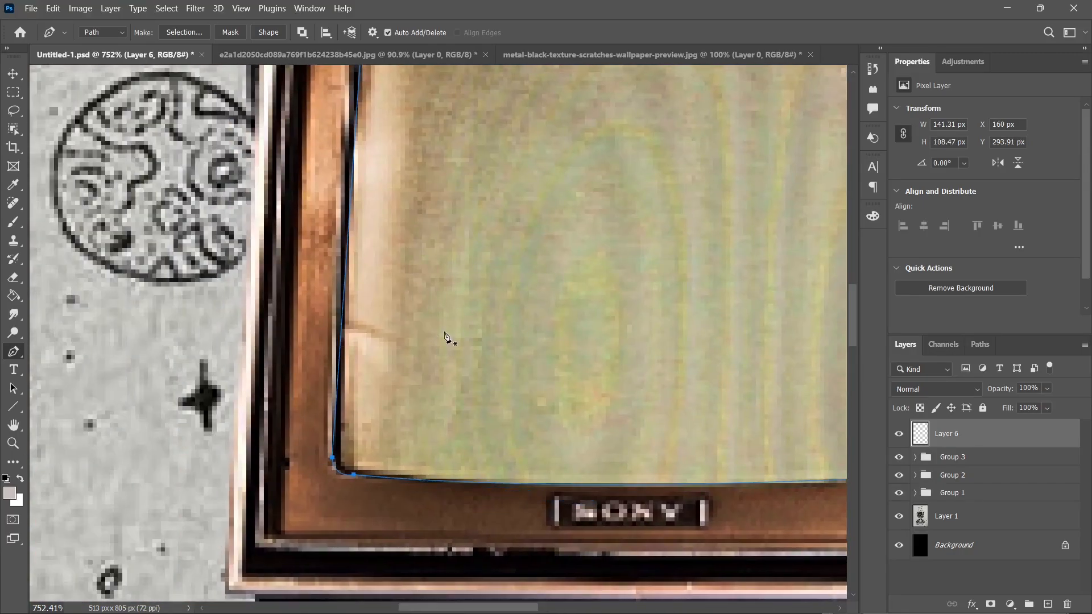
Convert the screen path to a selection and fill it with a black Color Fill layer.
scroll(442, 340, "down", 7)
right_click(421, 326)
left_click(466, 72)
key("Return")
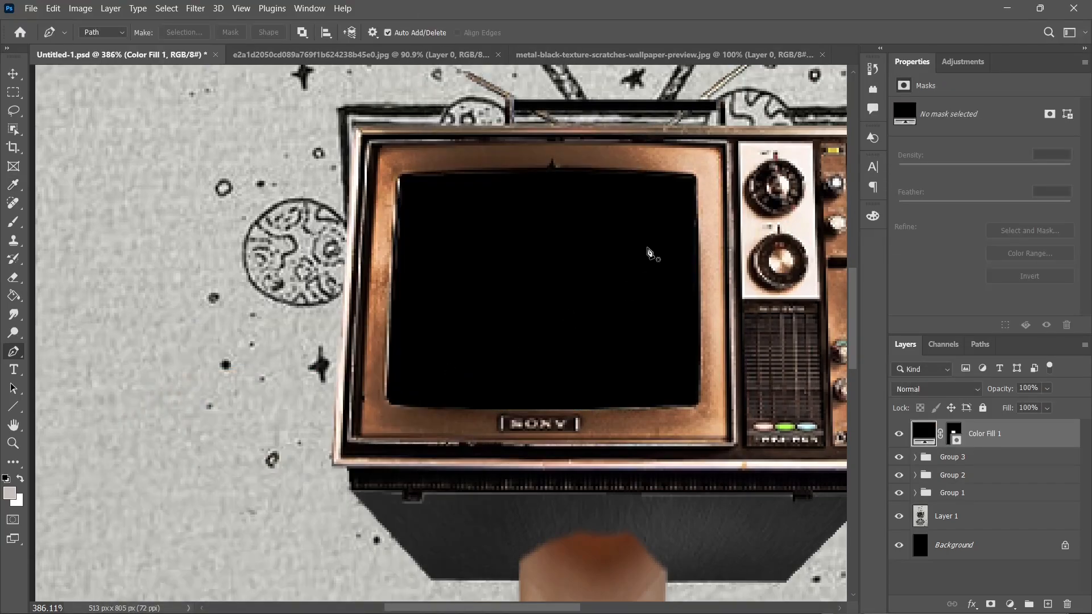
Darken the galaxy image in the television screen with a Curves 4 point at input 154, output 114.
scroll(648, 253, "down", 10)
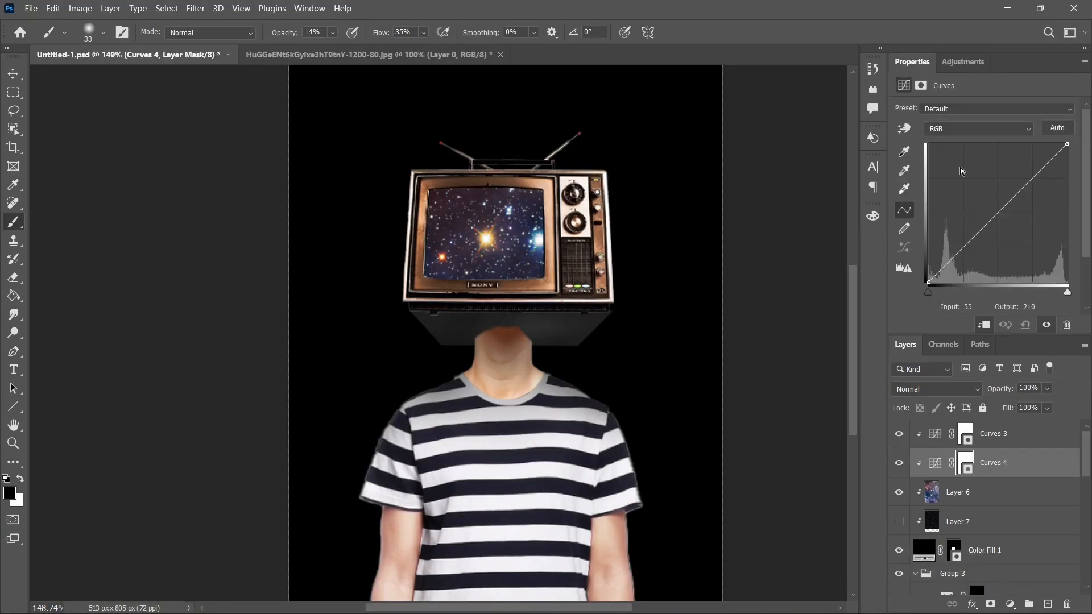
left_click_drag(1003, 207, 1012, 220)
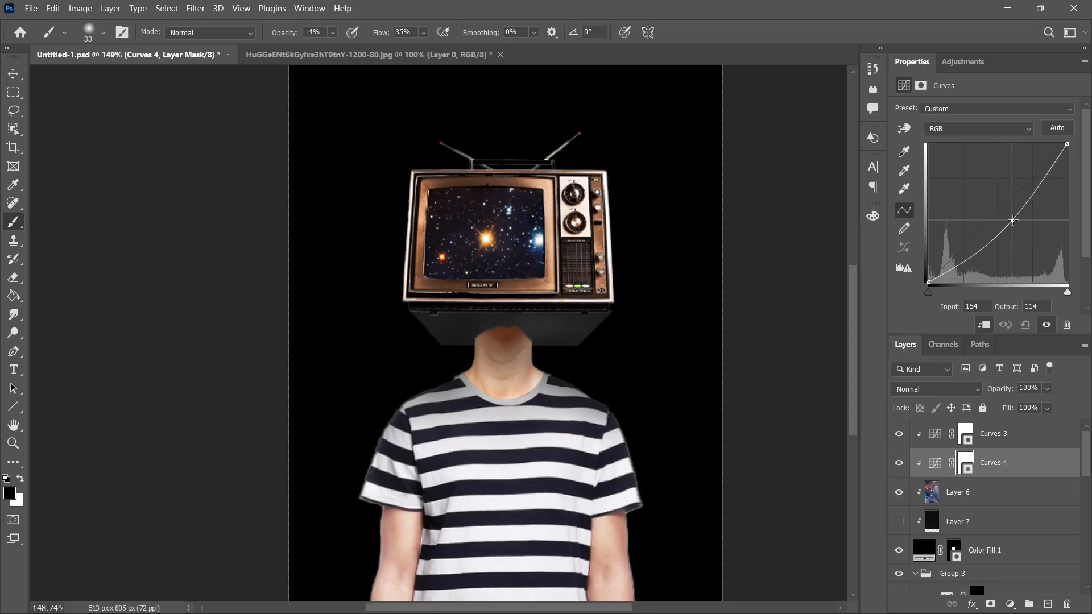
scroll(949, 486, "down", 3)
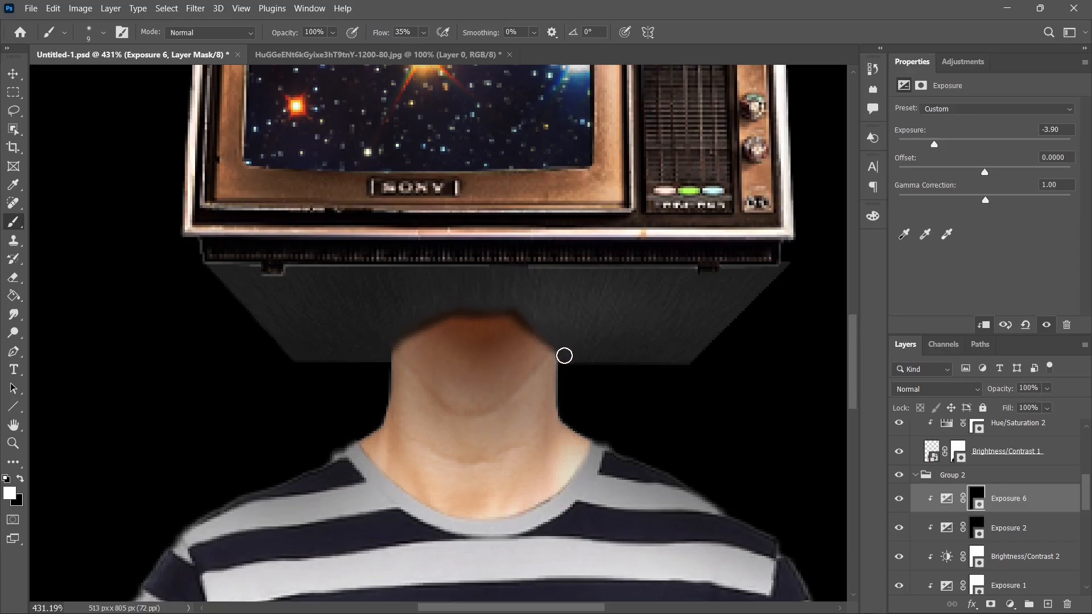
Paint a soft shadow across the top of the neck on the Exposure 6 mask, enlarging the brush to 74.
scroll(527, 345, "down", 5)
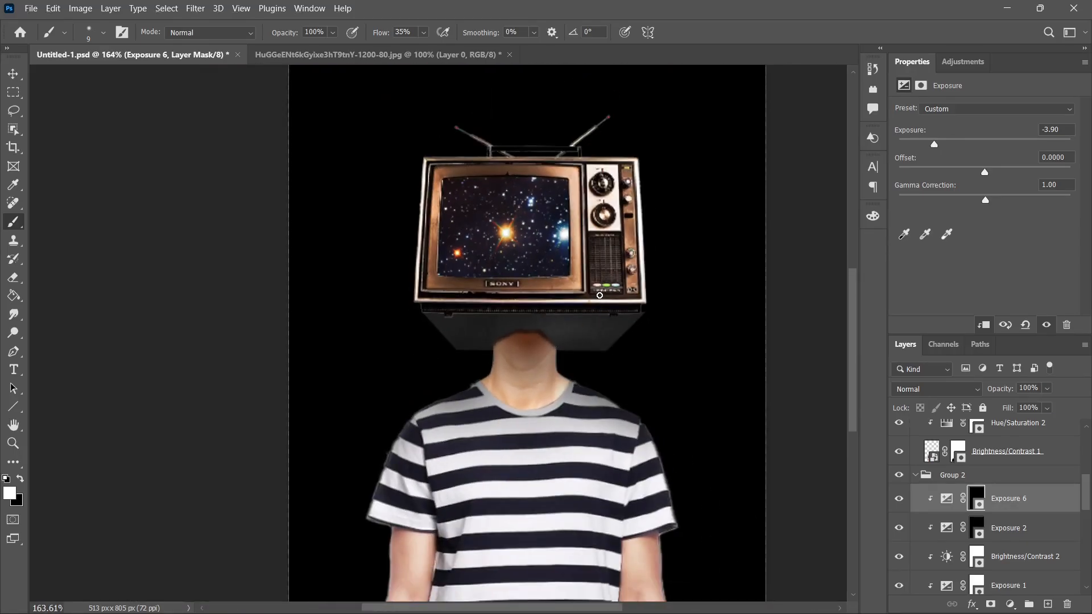
scroll(571, 326, "up", 5)
key("bracketright")
key("bracketright")
key("bracketright")
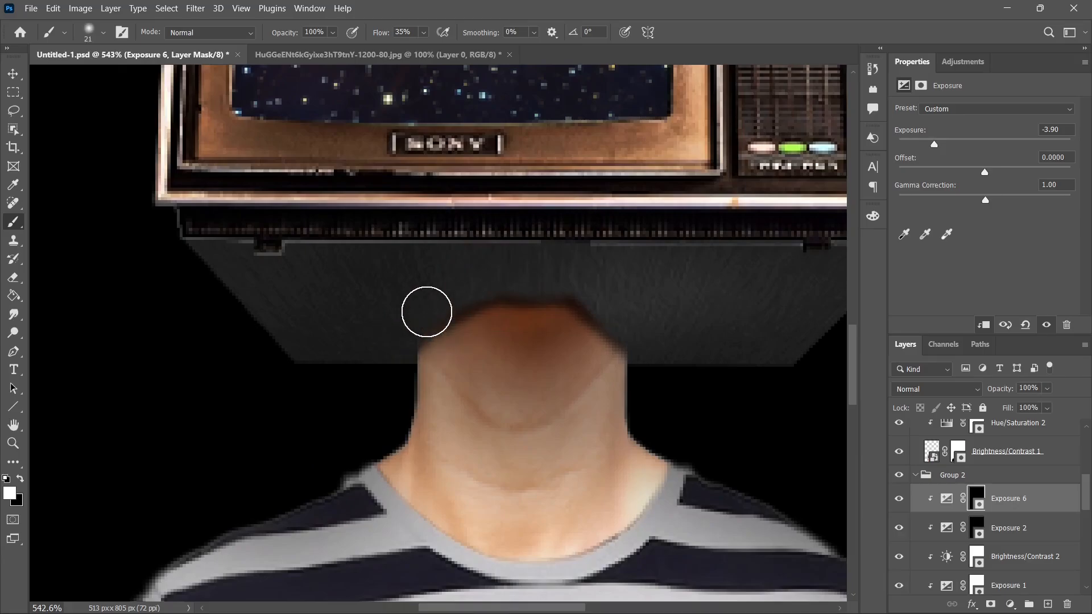
mouse_move(502, 284)
left_mouse_down()
mouse_move(582, 312)
mouse_move(601, 345)
left_mouse_up()
key("bracketright")
key("bracketright")
key("bracketright")
key("bracketright")
key("bracketright")
key("bracketright")
key("bracketright")
key("bracketright")
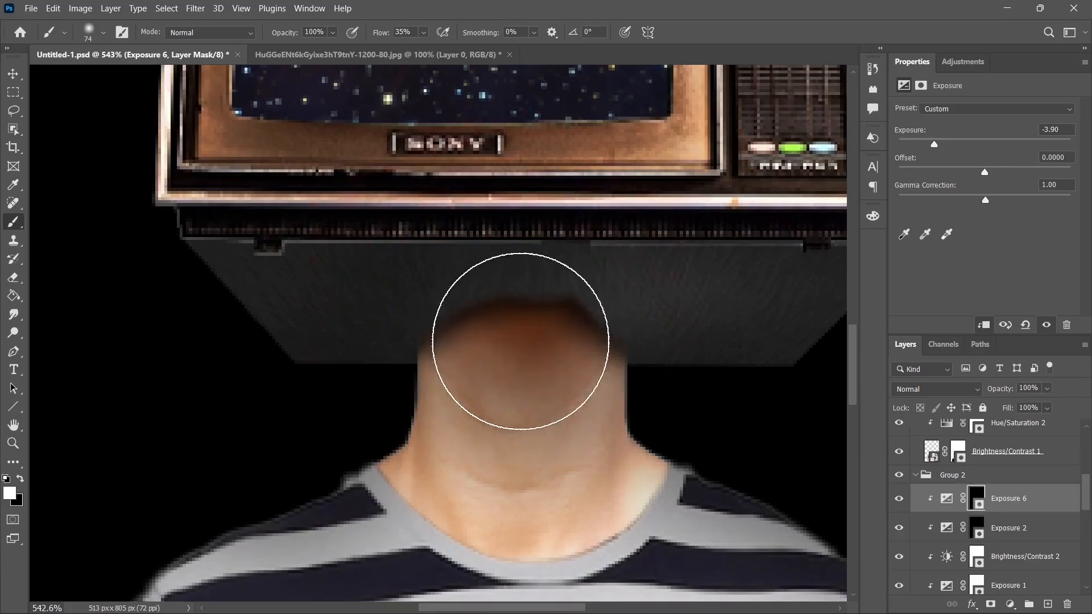
left_click_drag(417, 304, 530, 278)
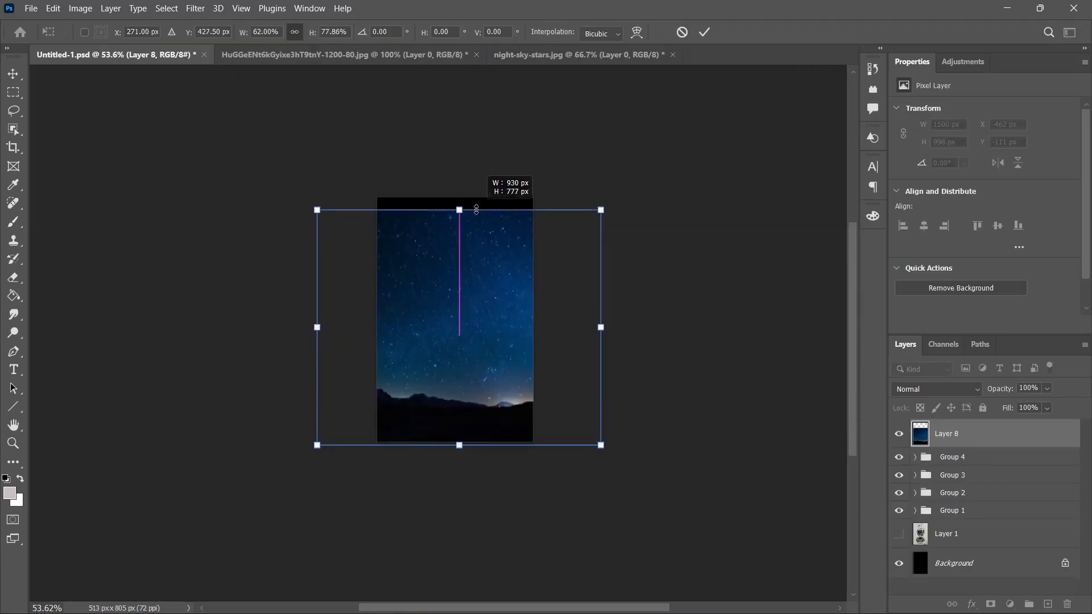
Apply the night-sky photo's resize at 930 by 816 px and move Layer 8 directly above the Background layer.
key("Return")
scroll(768, 341, "up", 4)
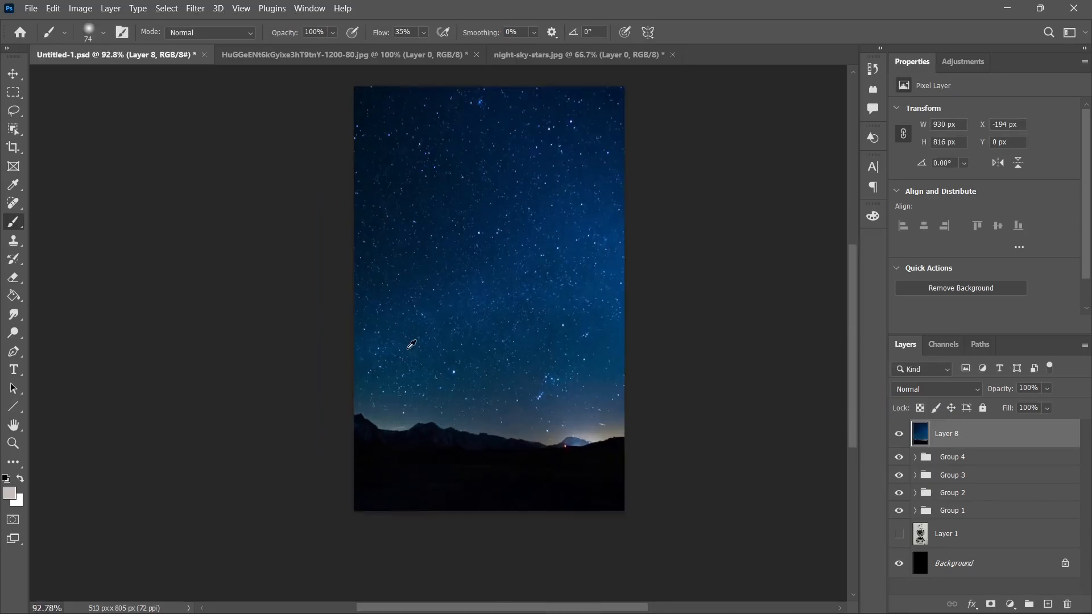
left_click_drag(1001, 440, 1007, 545)
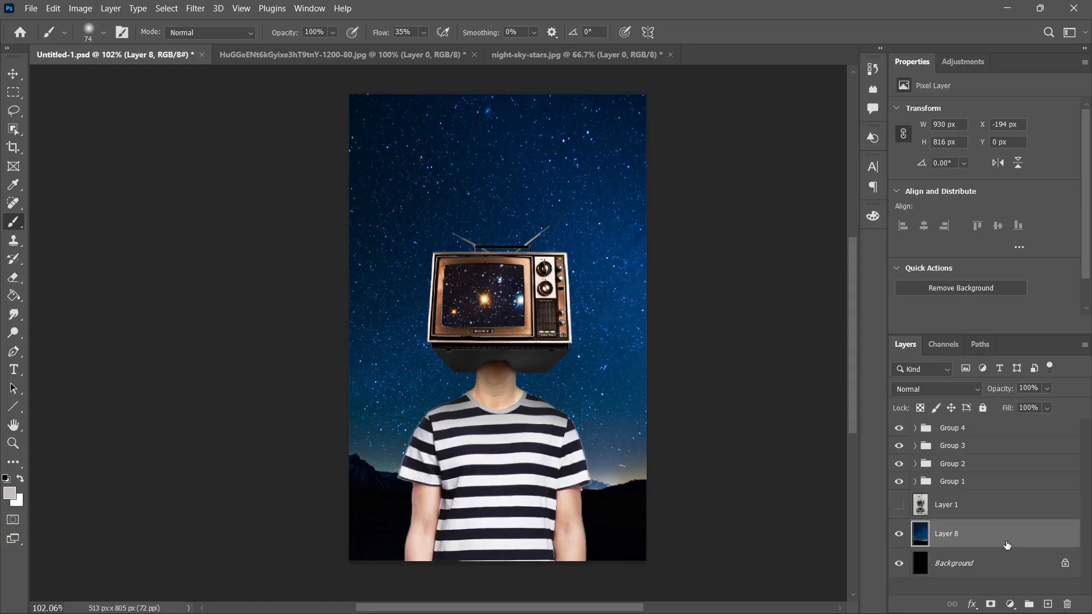
Shift the night sky downward and stretch it up to the canvas's upper edge, at 107.23% height.
key("ctrl+t")
left_click_drag(711, 429, 718, 465)
left_click_drag(512, 126, 510, 89)
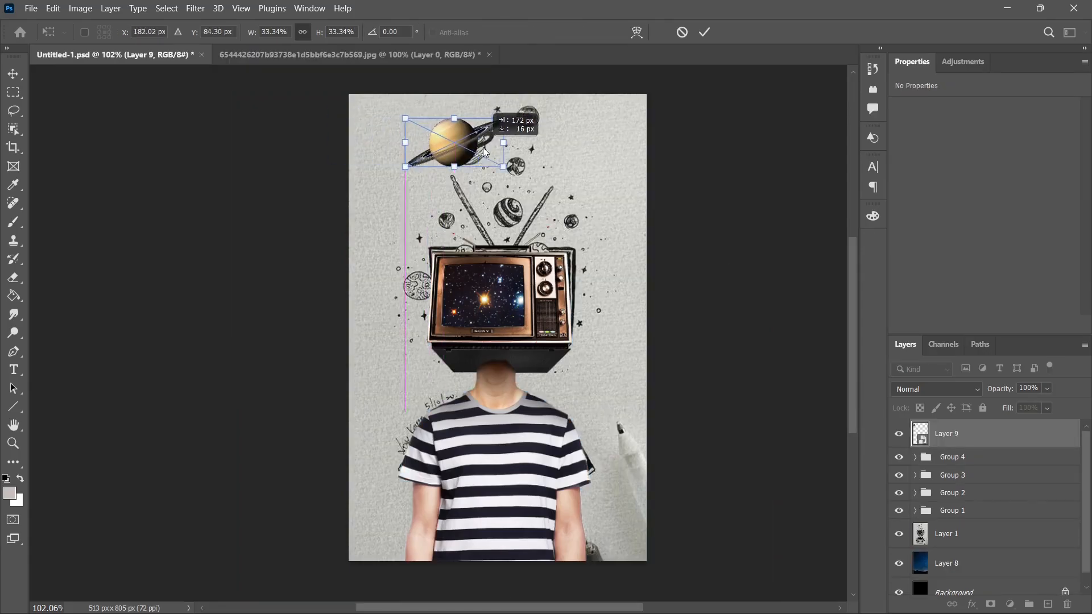
Position the Saturn image over the drawn ringed planet above the television.
mouse_move(546, 146)
left_mouse_down()
mouse_move(509, 147)
mouse_move(512, 167)
mouse_move(488, 176)
left_mouse_up()
scroll(483, 133, "up", 2)
scroll(483, 133, "up", 2)
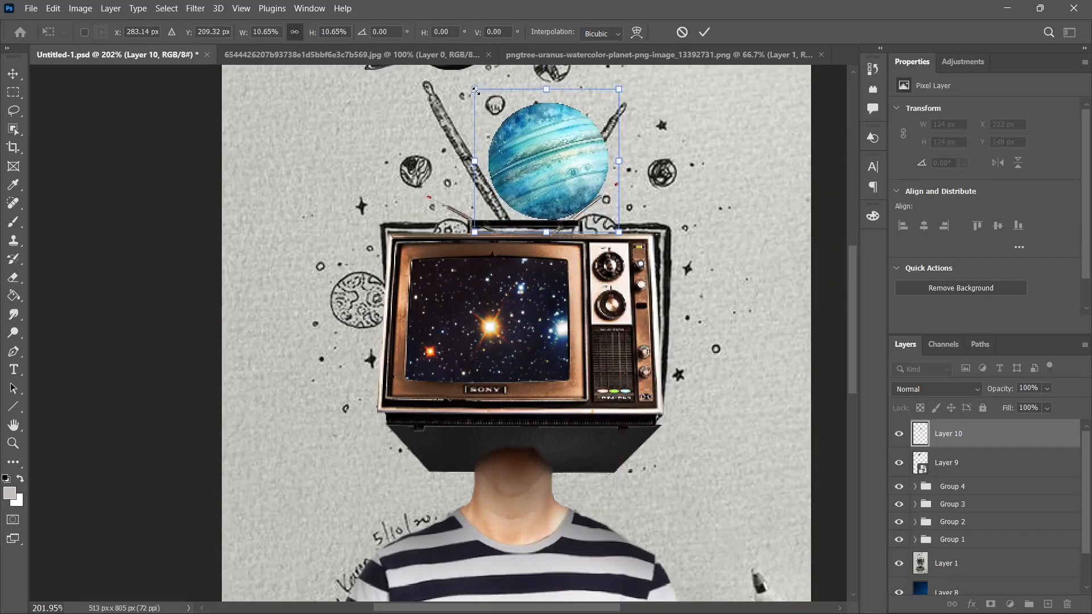
Scale and fit the turquoise planet over the drawn striped planet between the television's antennas.
left_click_drag(476, 91, 521, 134)
left_click_drag(580, 195, 543, 163)
left_click_drag(482, 102, 490, 109)
left_click_drag(537, 137, 551, 153)
key("Return")
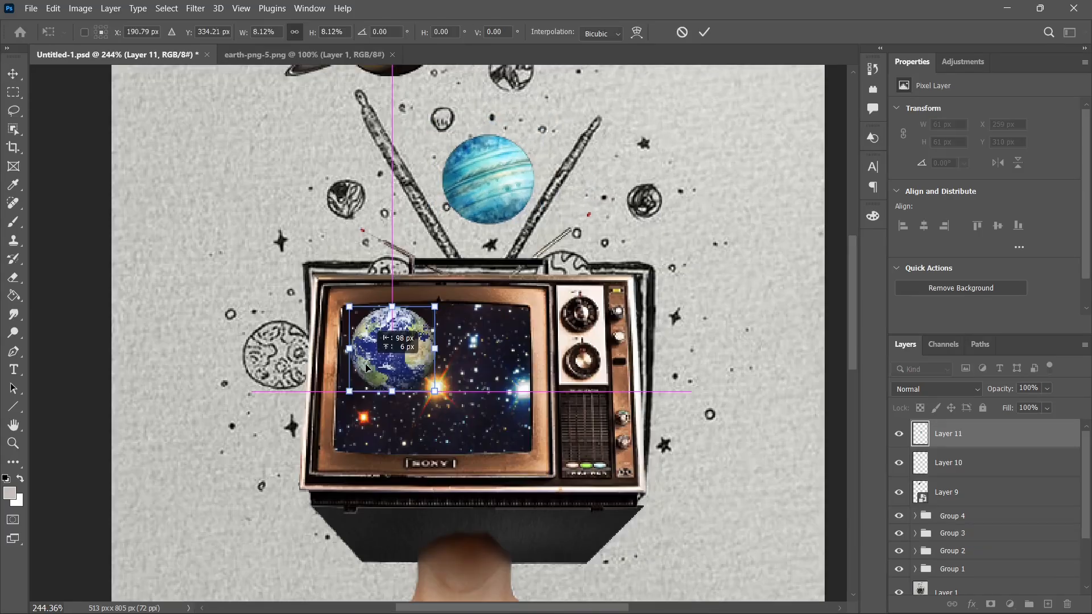
Place the Earth image over the drawn planet beside the television's left edge, scaled to 7.53%.
left_click_drag(467, 364, 285, 353)
left_click_drag(241, 391, 272, 361)
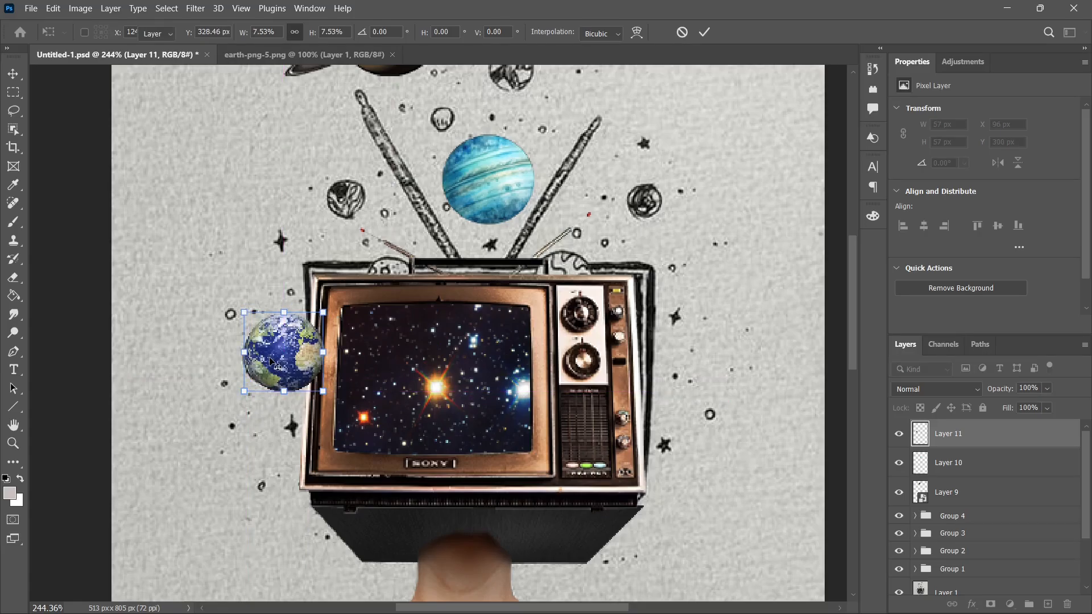
key("Return")
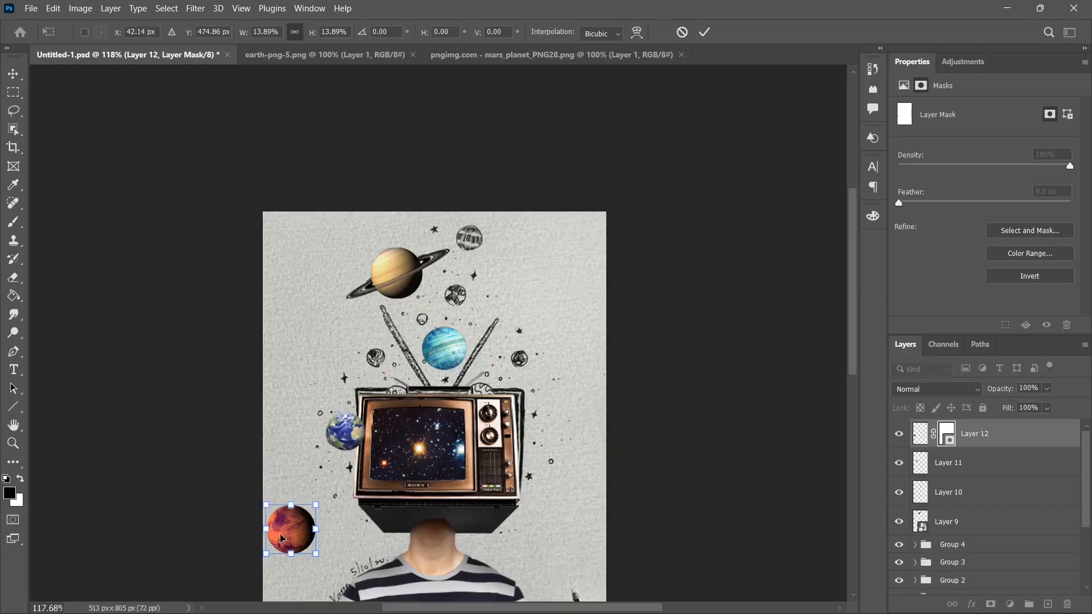
Scale the Mars image to 8.66% and fit it over the drawn planet on the television's upper right edge.
left_click_drag(288, 524, 500, 399)
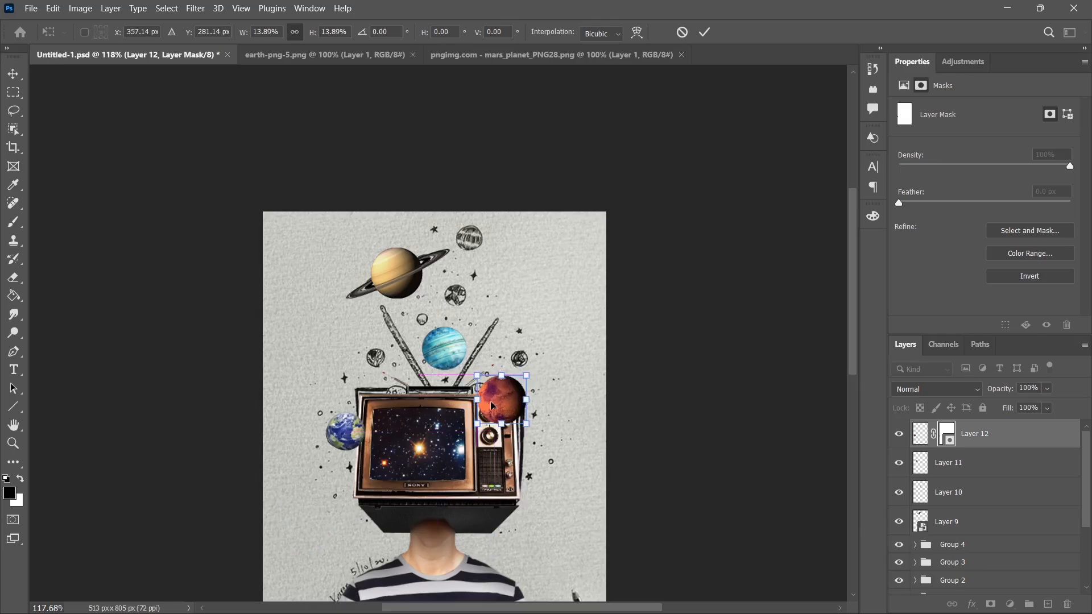
scroll(487, 406, "up", 5)
left_click_drag(460, 344, 492, 375)
left_click_drag(538, 429, 496, 432)
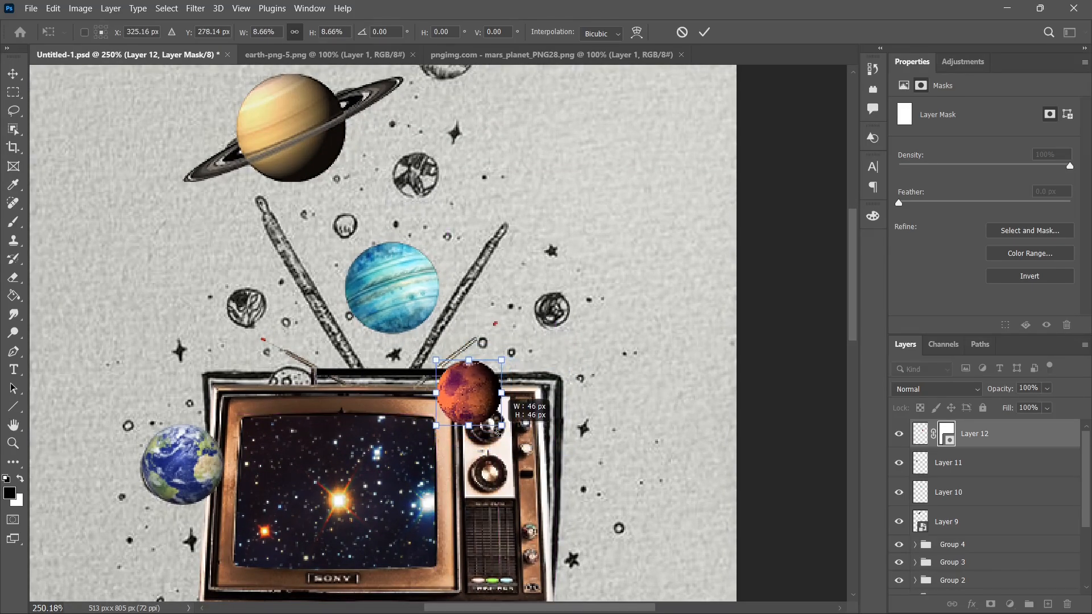
key("Return")
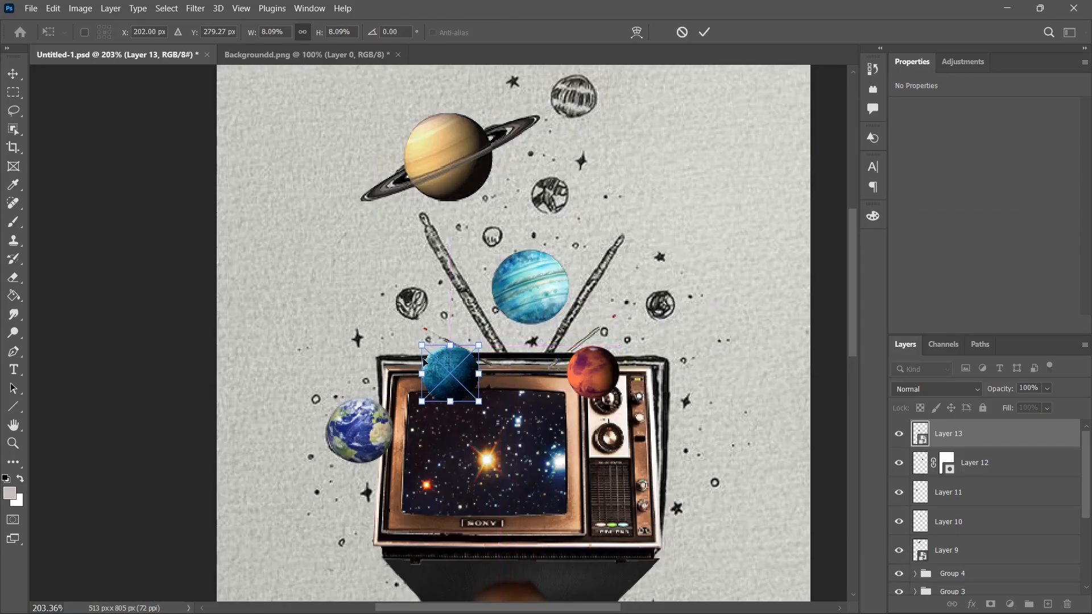
Fit the dark blue planet over the drawn planet beside the left antenna at 5.20%, and Venus on the television's top edge at 5.73%.
mouse_move(433, 345)
left_mouse_down()
mouse_move(448, 353)
mouse_move(436, 340)
left_mouse_up()
left_click_drag(456, 381, 465, 393)
left_click_drag(457, 377, 430, 327)
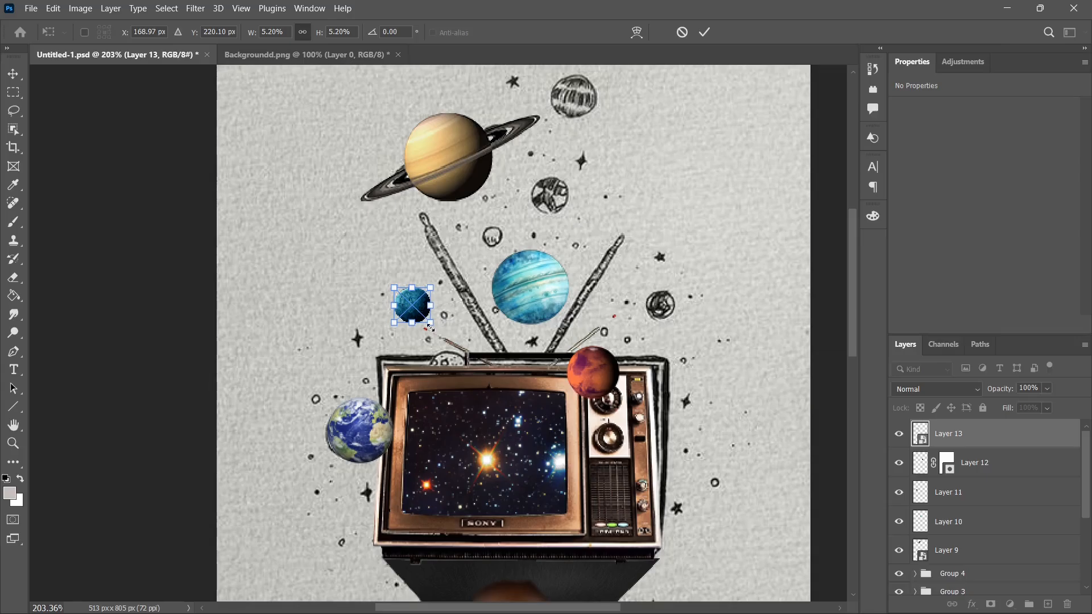
key("Return")
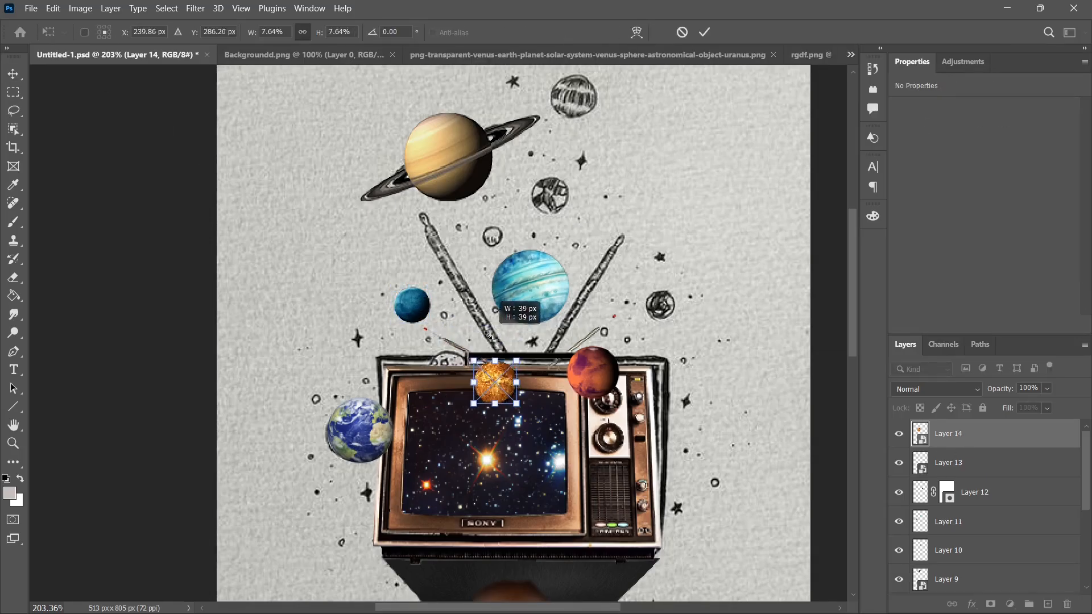
left_click_drag(483, 348, 486, 351)
left_click_drag(509, 394, 464, 380)
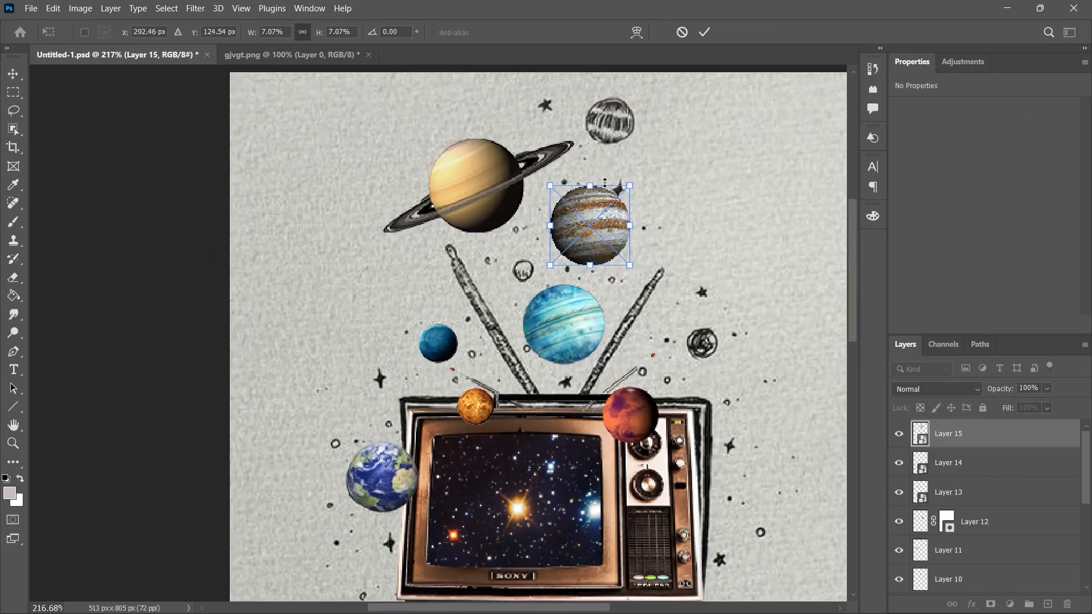
Fit Jupiter over the topmost drawn planet, and the fiery planet over the one below it at 6.90%, rotated 15.16°.
left_click_drag(588, 223, 623, 117)
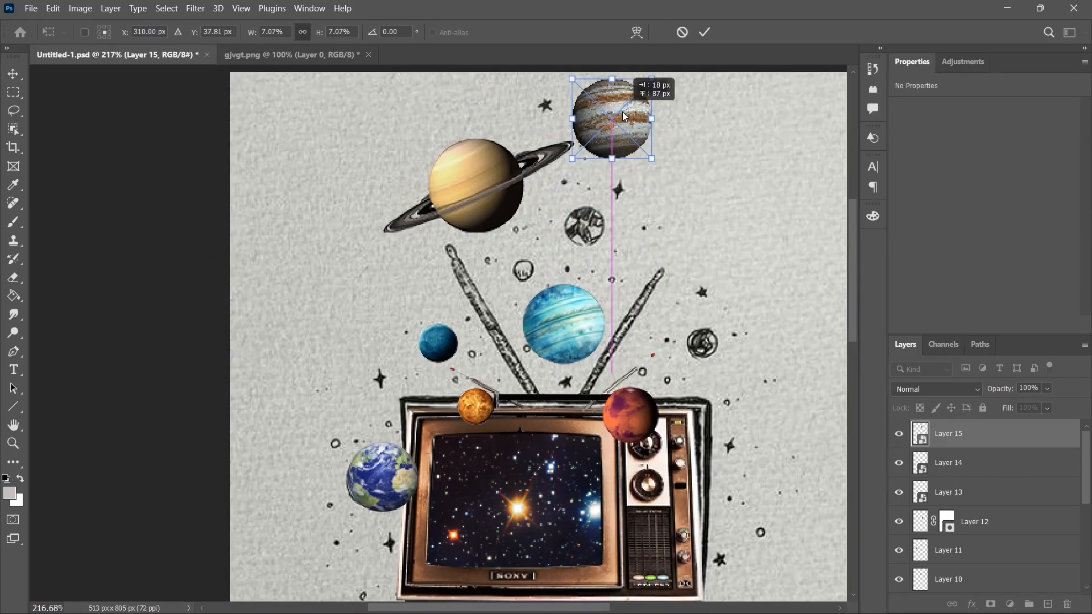
mouse_move(651, 158)
left_mouse_down()
mouse_move(621, 137)
mouse_move(691, 173)
mouse_move(652, 146)
left_mouse_up()
key("Return")
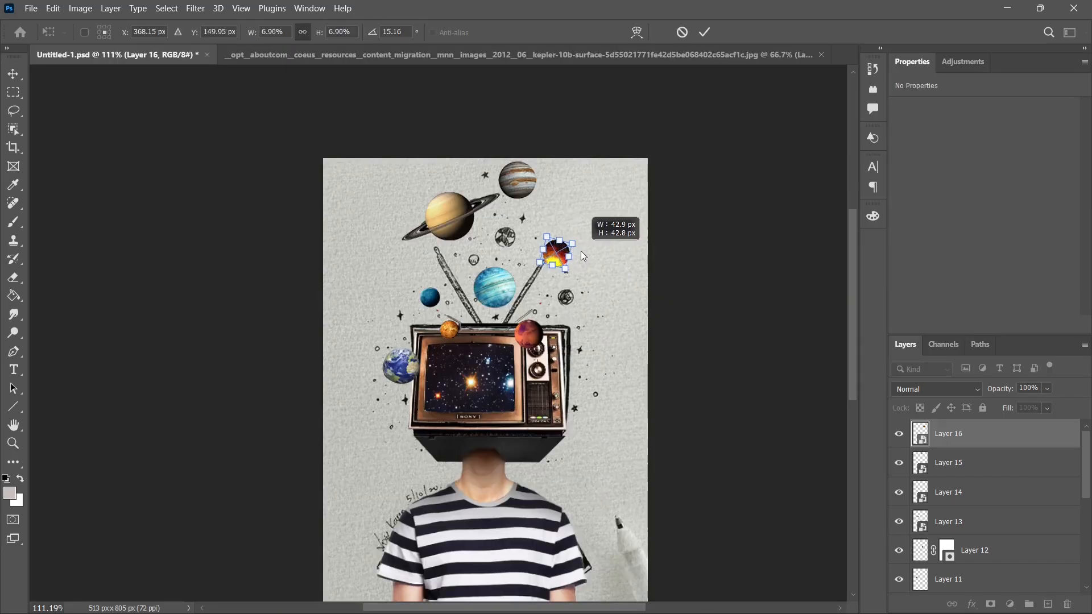
left_click_drag(560, 259, 501, 239)
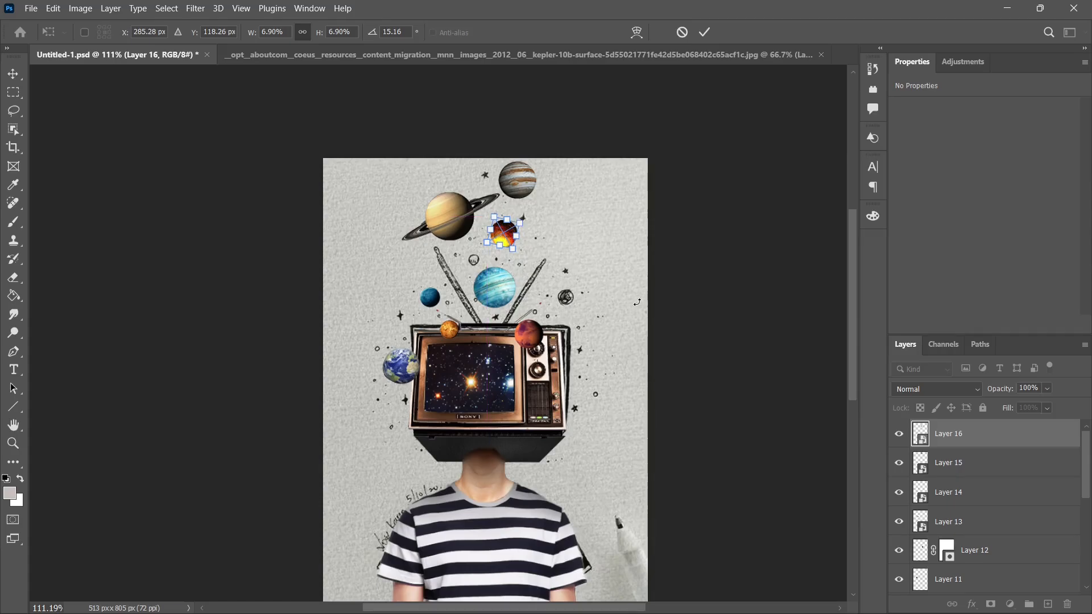
key("Return")
Place the moon image over the drawn planet to the right of the right antenna and transform it to fit.
scroll(554, 274, "up", 3)
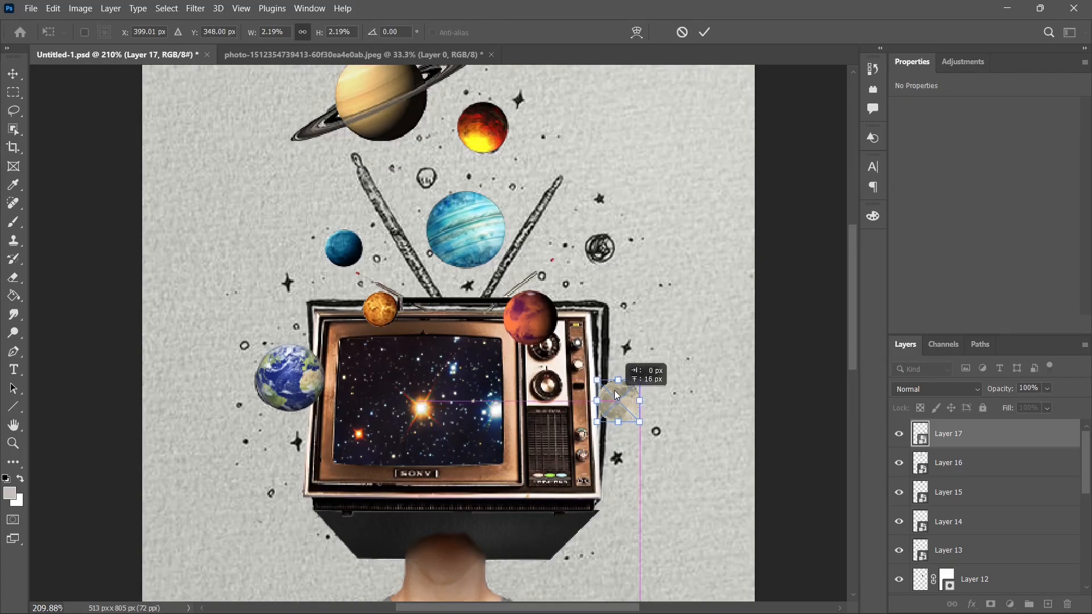
left_click_drag(629, 366, 597, 244)
key("ctrl+t")
left_click_drag(606, 257, 605, 255)
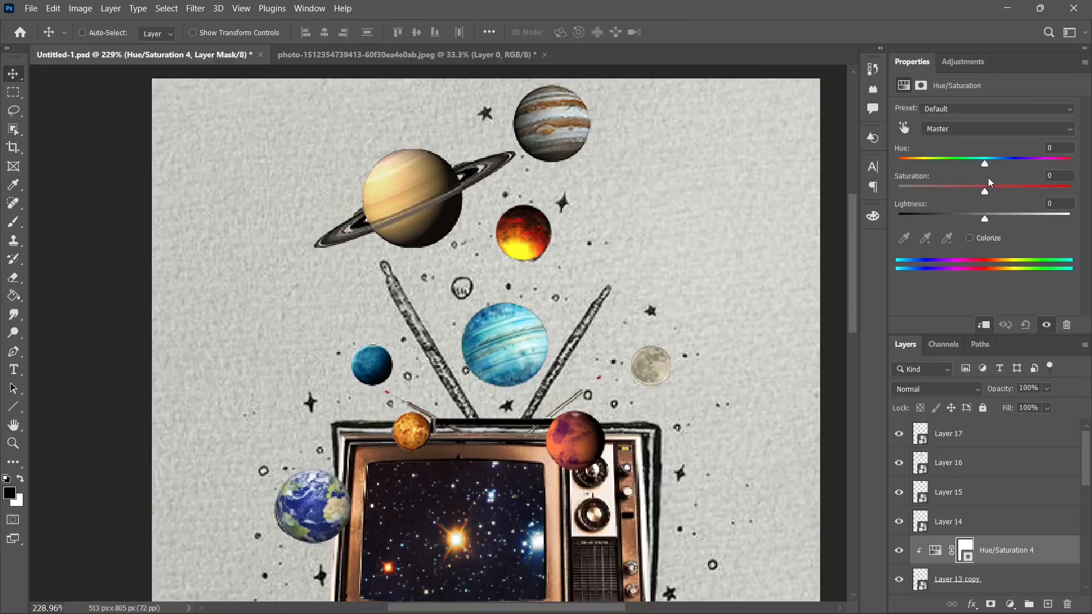
Shift the hue of the duplicated blue planet to +101 and fit it over the small drawn planet below the fiery planet at 4.01%.
left_click_drag(978, 164, 1044, 181)
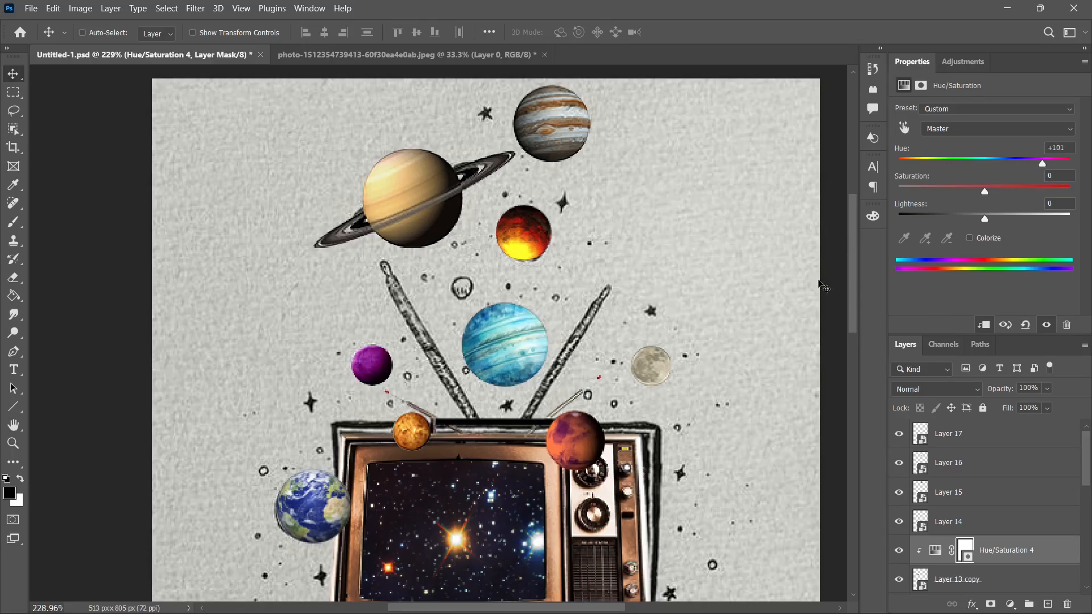
scroll(818, 279, "down", 1)
scroll(992, 512, "down", 2)
left_click(992, 519)
key("ctrl+t")
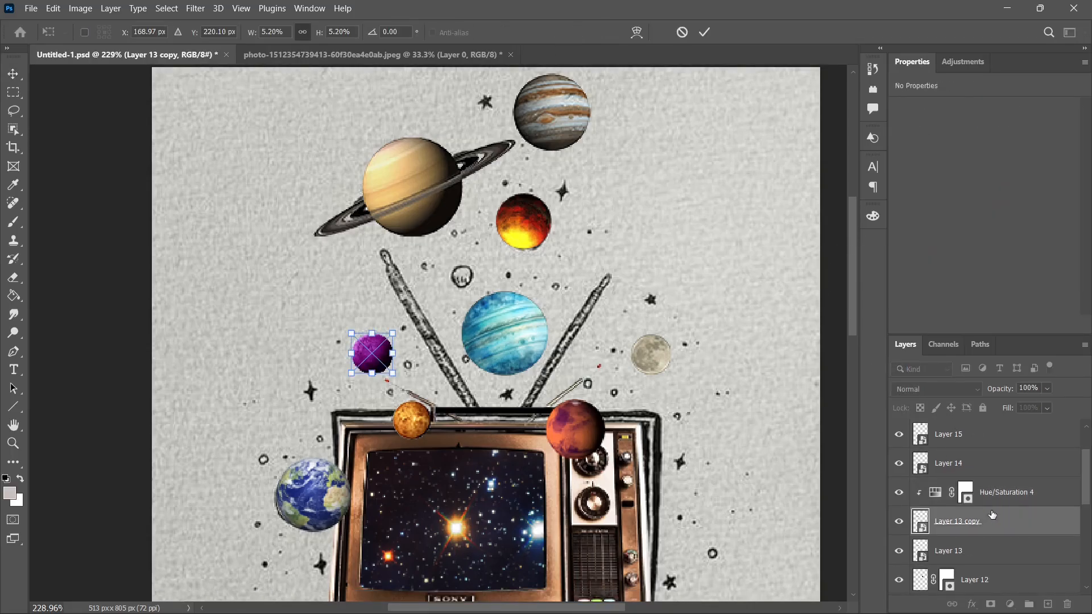
left_click_drag(363, 375, 461, 280)
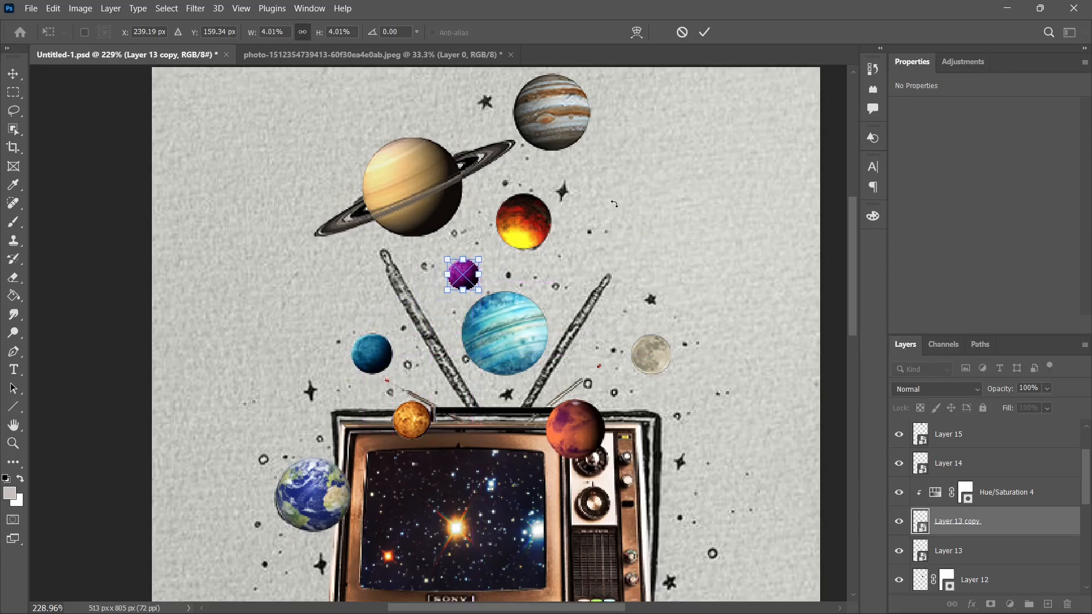
key("Return")
key("ctrl+0")
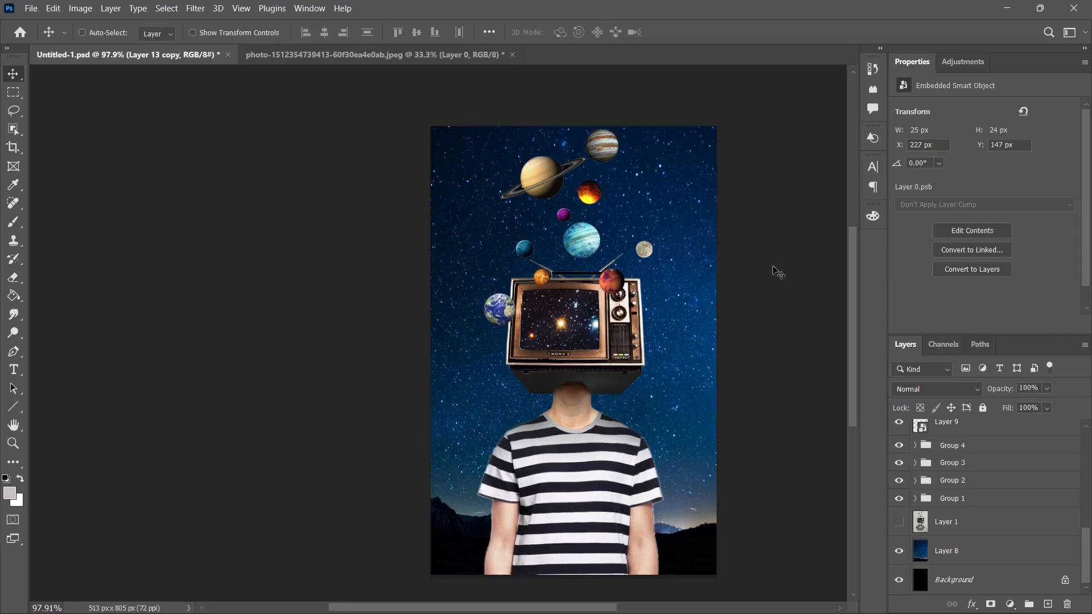
Select the golden star glow in the sparkle image and mask out its background.
scroll(777, 273, "up", 2)
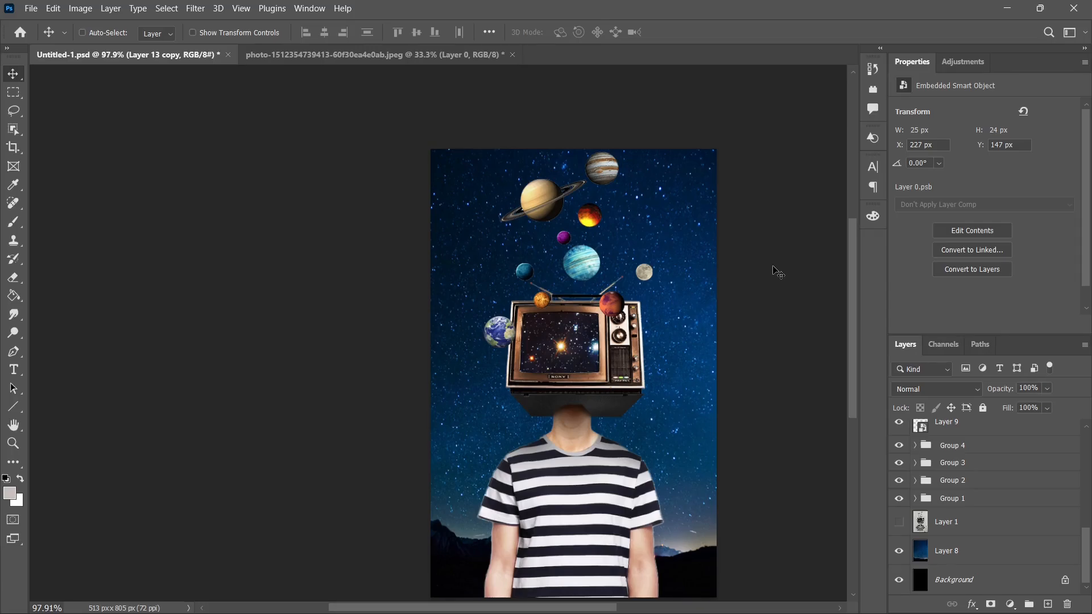
left_click_drag(360, 268, 509, 376)
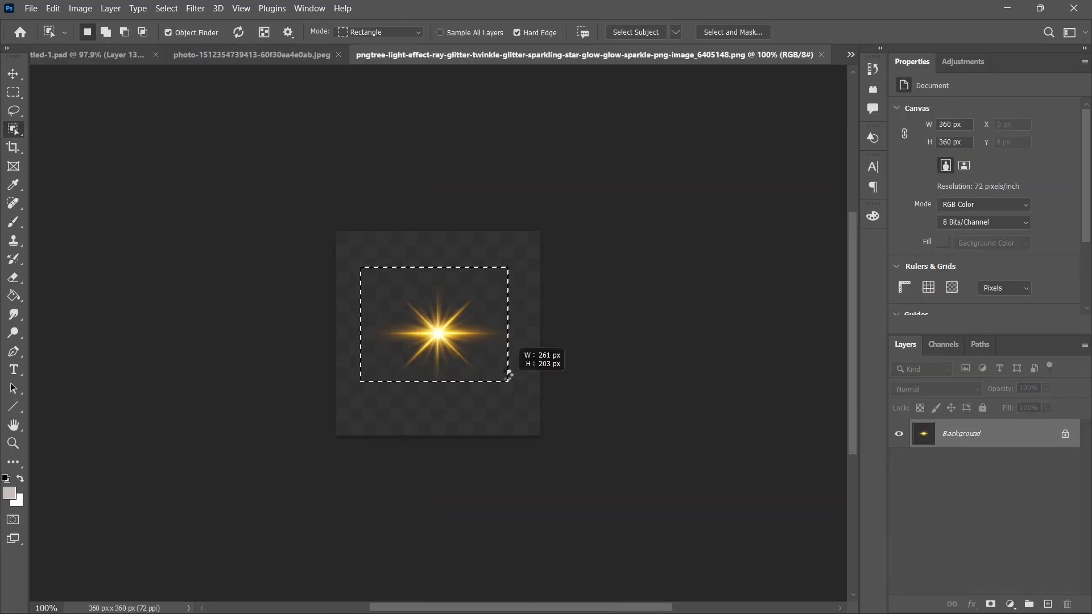
left_click(991, 604)
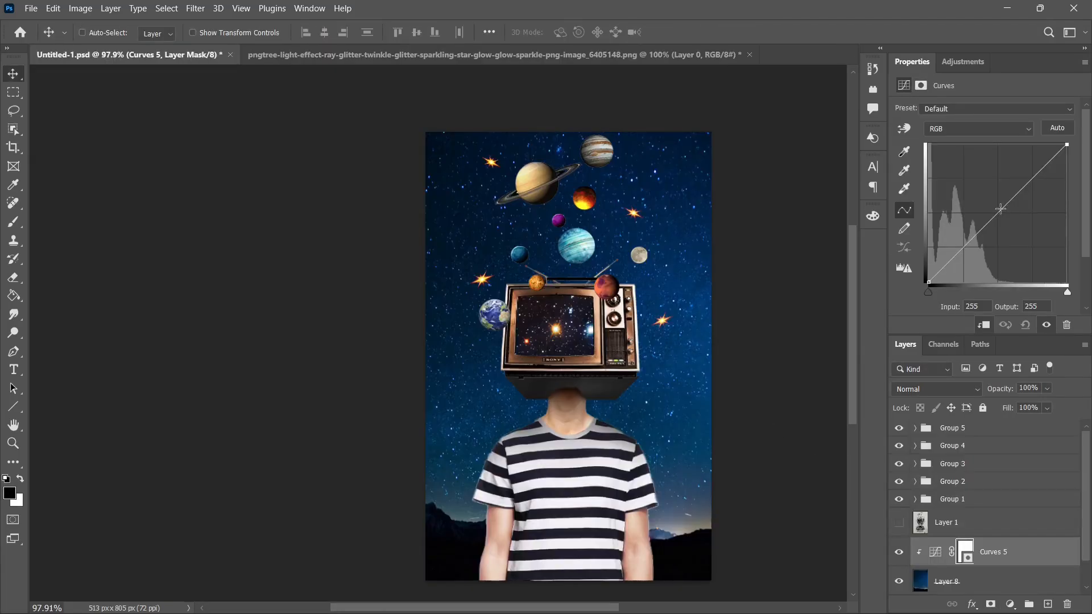
Darken the night sky with clipped Curves from input 142 to output 98, and add a slightly darkening clipped Curves to Group 5.
left_click_drag(1002, 234, 1006, 229)
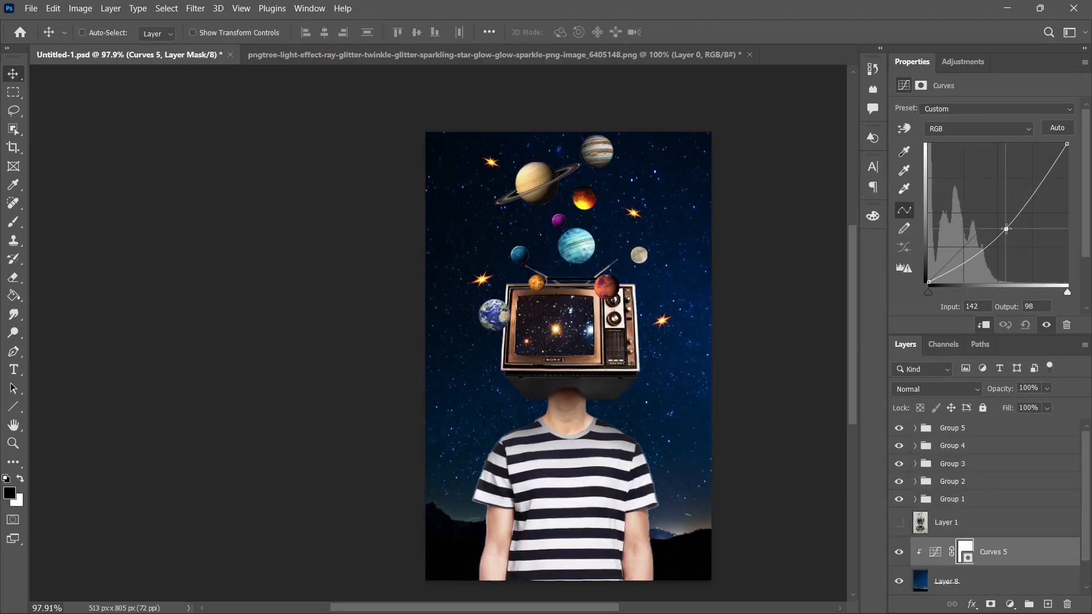
left_click(959, 431)
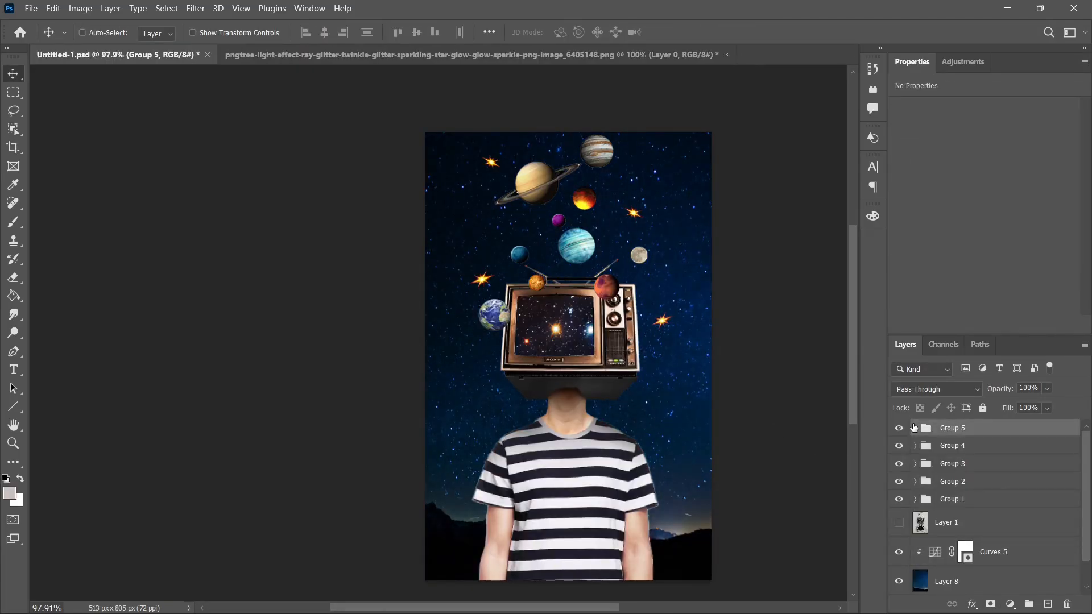
left_click(915, 428)
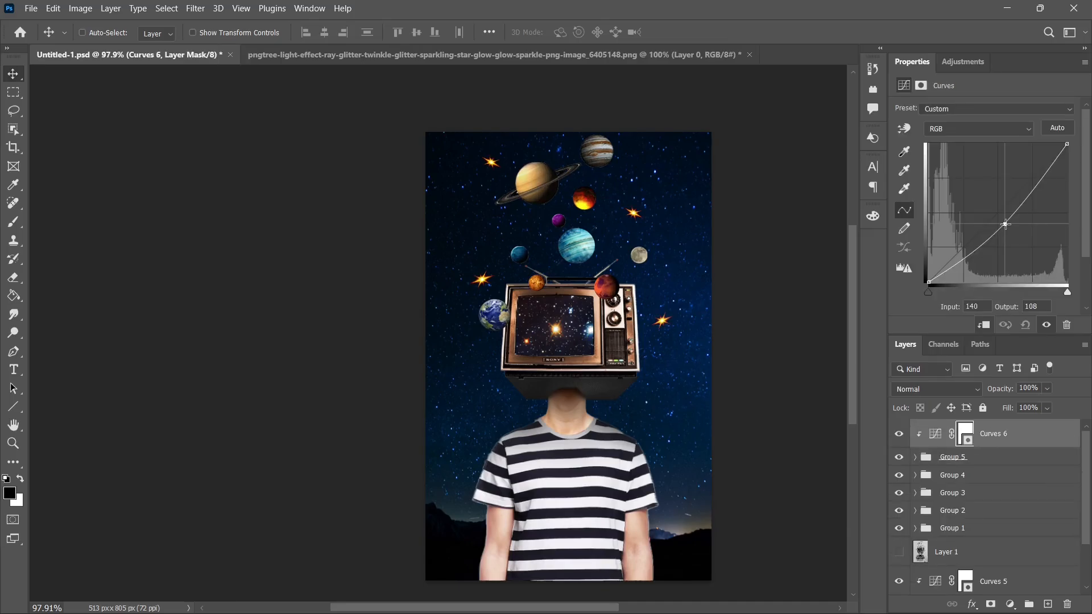
left_click_drag(1008, 221, 1008, 226)
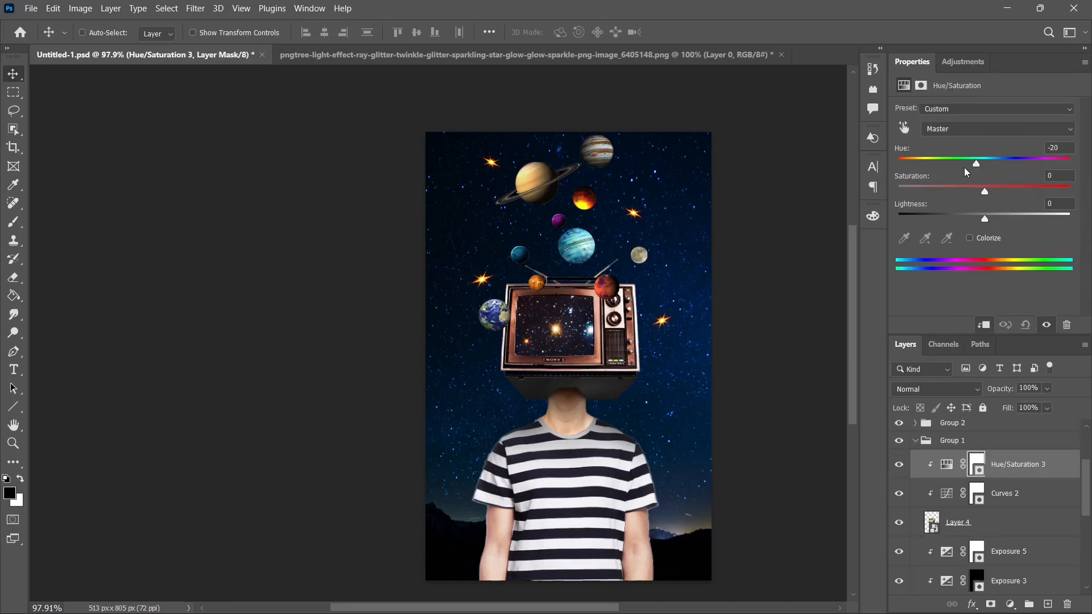
Recolor the television red in its Hue/Saturation 3 adjustment with Hue -26 and Saturation +24.
left_click_drag(964, 167, 1009, 206)
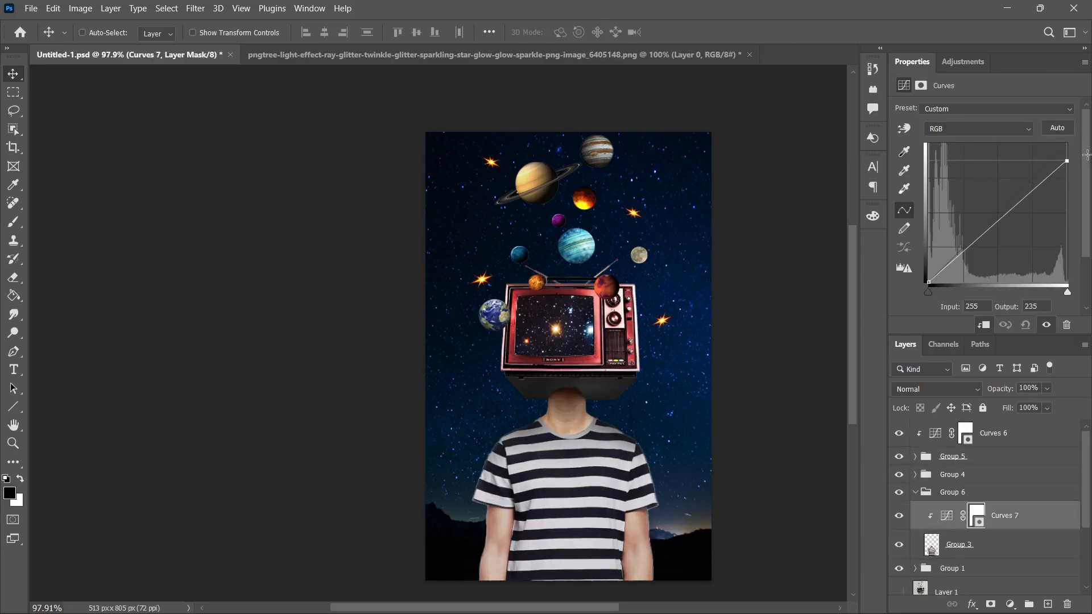
Darken the striped-shirt figure with clipped Curves from input 149 to output 102, and lower its saturation slightly.
mouse_move(991, 228)
left_mouse_down()
mouse_move(978, 239)
mouse_move(1011, 226)
left_mouse_up()
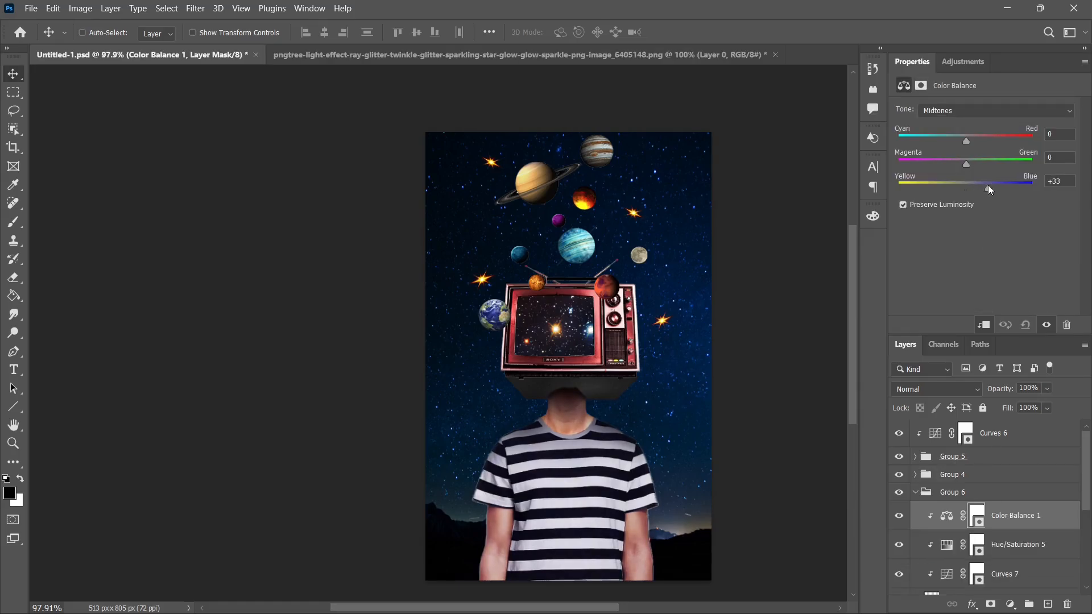
mouse_move(988, 185)
left_mouse_down()
mouse_move(964, 188)
mouse_move(1009, 182)
mouse_move(967, 187)
mouse_move(977, 186)
left_mouse_up()
Adjust the figure's cyan-red Color Balance, and darken it further with clipped Curves from input 157 to output 103 and a lowered white end.
left_click_drag(966, 141, 955, 141)
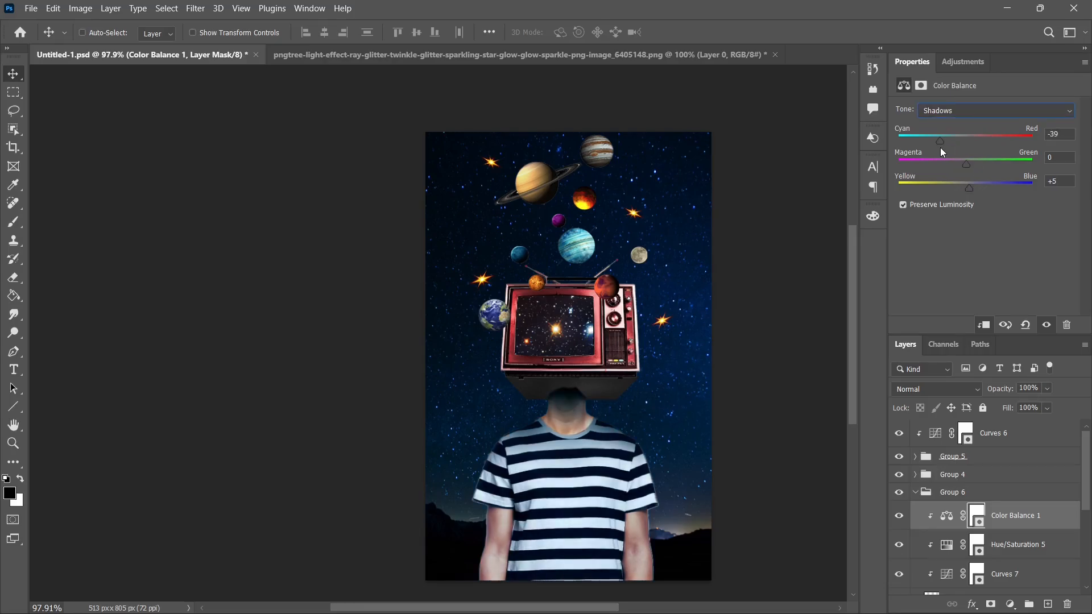
left_click_drag(980, 151, 975, 151)
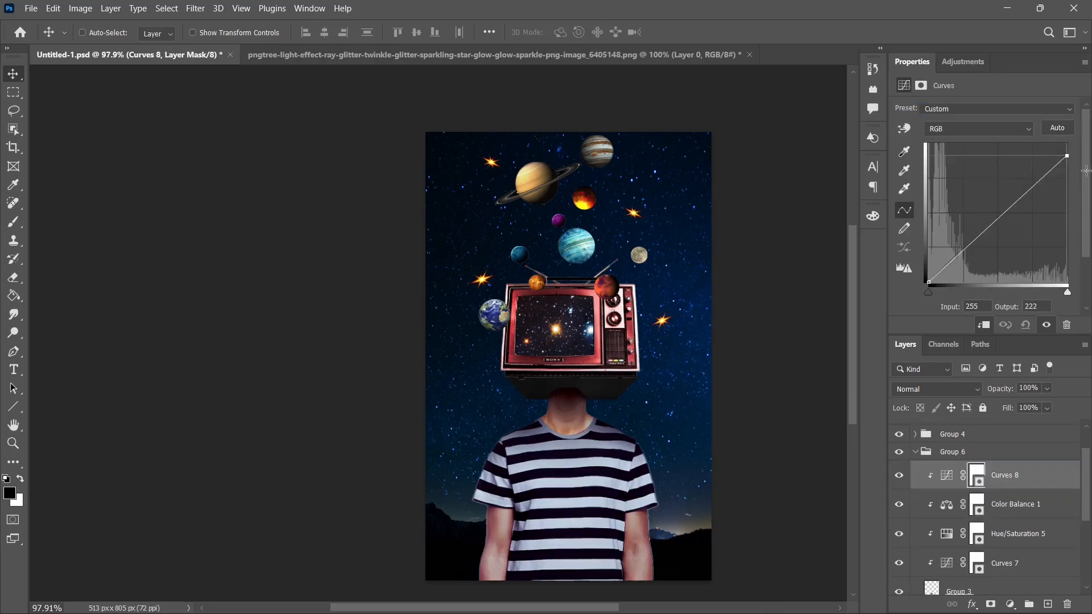
mouse_move(1068, 170)
left_mouse_down()
mouse_move(1088, 191)
mouse_move(1088, 167)
mouse_move(1087, 177)
left_mouse_up()
left_click_drag(1004, 226, 1014, 227)
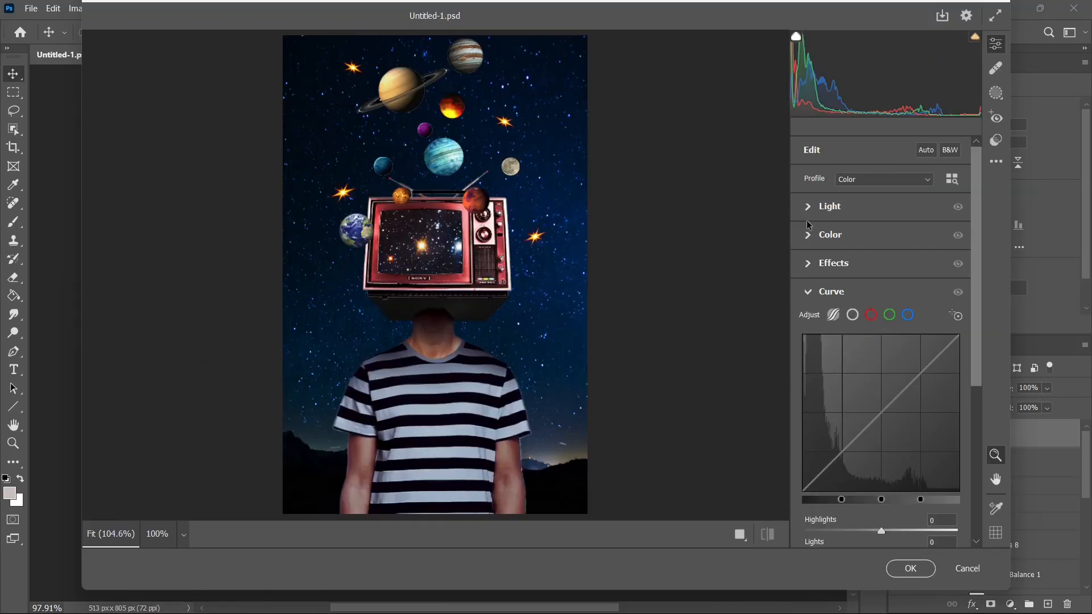
Adjust the Camera Raw light settings of the composite and set Vibrance and Saturation to +10.
left_click(809, 211)
left_click_drag(881, 240, 885, 352)
left_click(816, 383)
left_click_drag(881, 292, 891, 351)
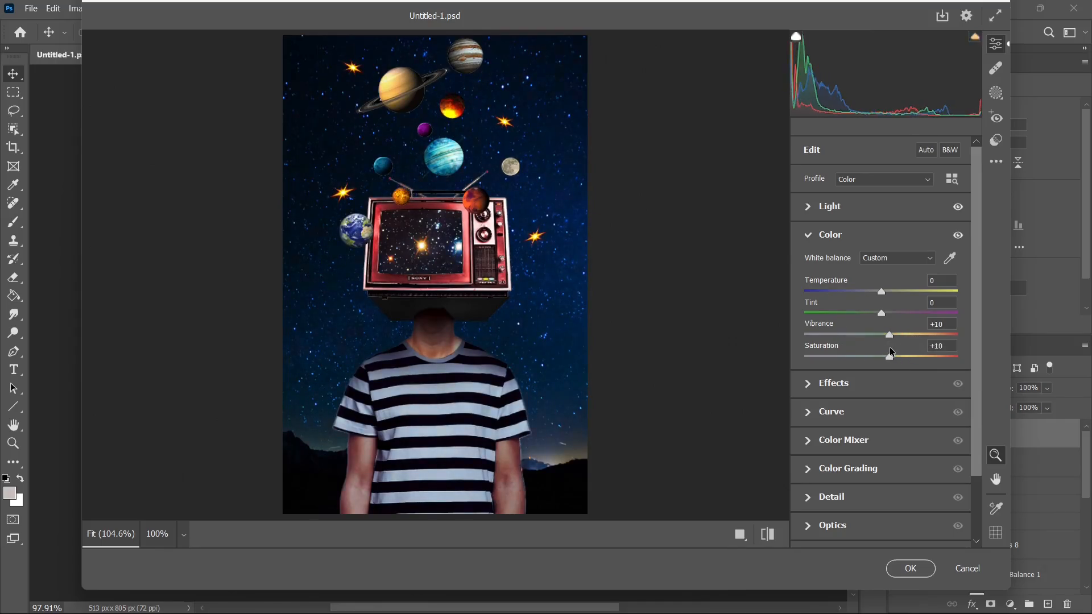
Set Texture to +7 and Clarity to +10, and apply the Camera Raw filter.
left_click(812, 389)
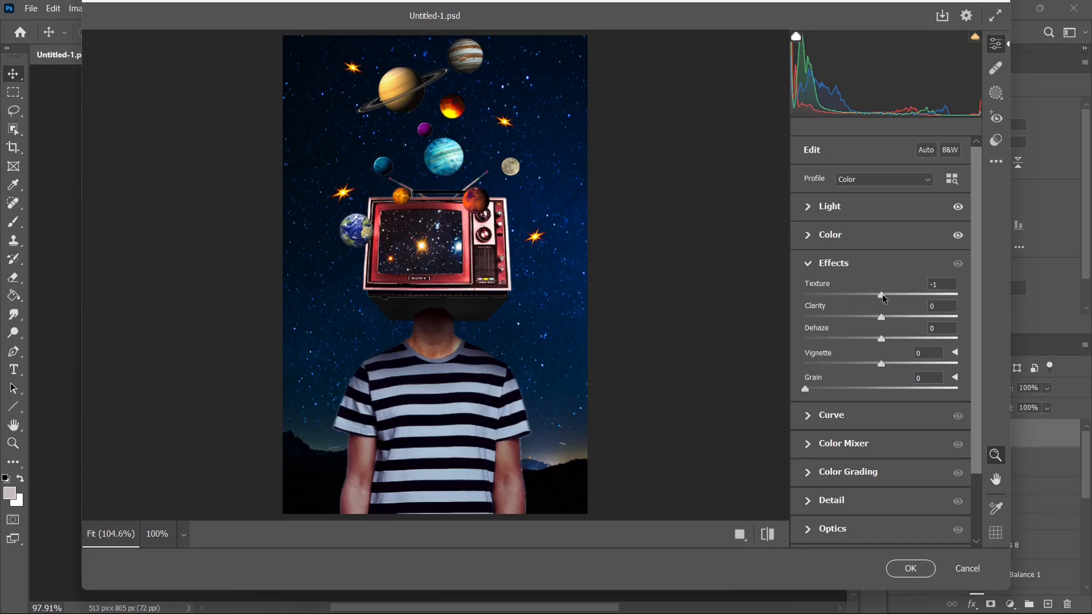
left_click_drag(899, 296, 877, 343)
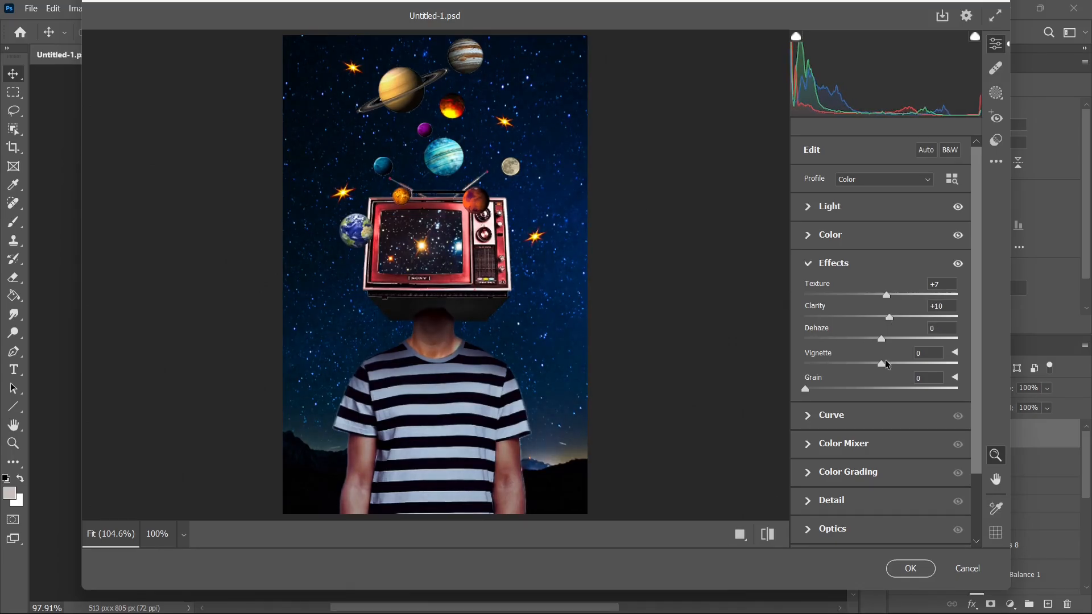
left_click(828, 415)
left_click_drag(887, 315, 887, 320)
scroll(887, 320, "down", 3)
left_click(915, 573)
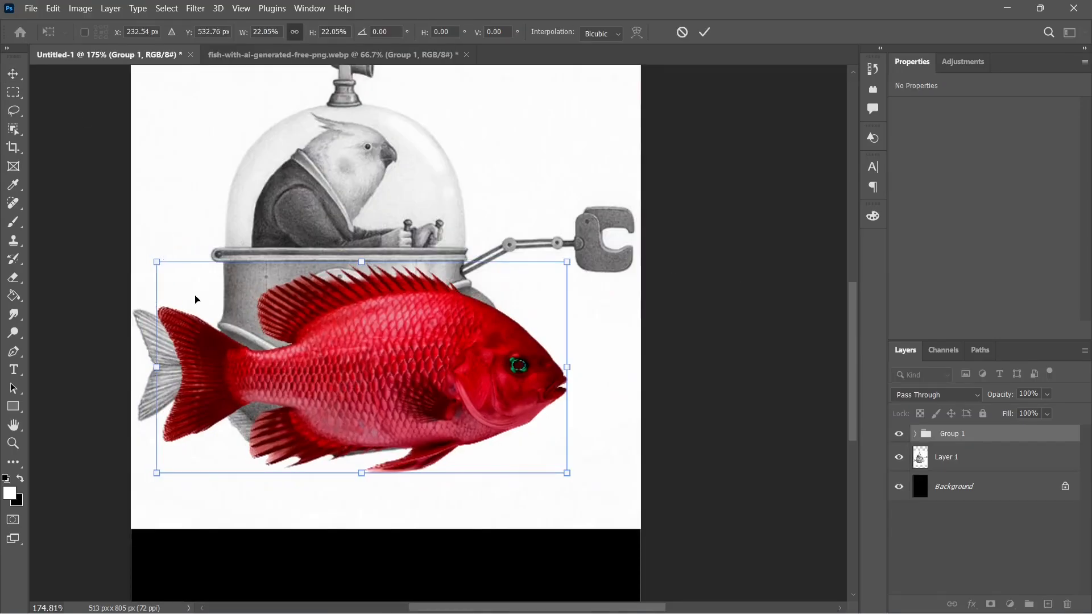
Scale and position the real fish image over the drawn fish in the bird-submarine sketch.
left_click_drag(295, 329, 269, 332)
left_click_drag(335, 463, 327, 496)
left_click_drag(343, 418, 341, 404)
mouse_move(382, 333)
left_mouse_down()
mouse_move(376, 326)
mouse_move(372, 347)
left_mouse_up()
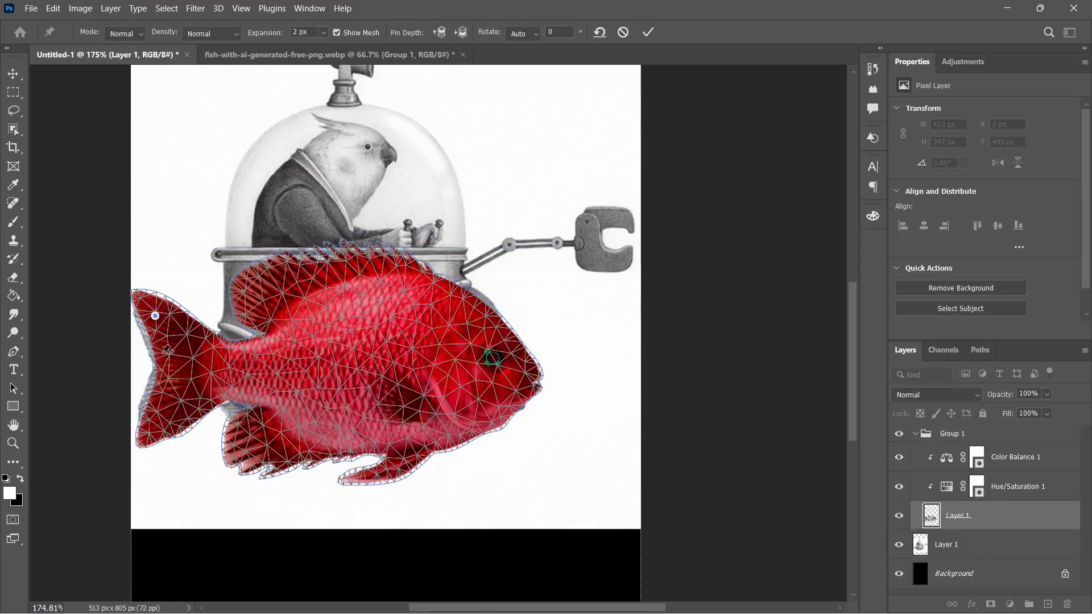
Pin the red fish's tail and body with Puppet Warp and adjust the upper tail base to follow the drawn fish.
left_click(166, 426)
left_click(199, 373)
left_click(328, 287)
left_click(332, 453)
left_click(359, 365)
left_click_drag(239, 345, 236, 340)
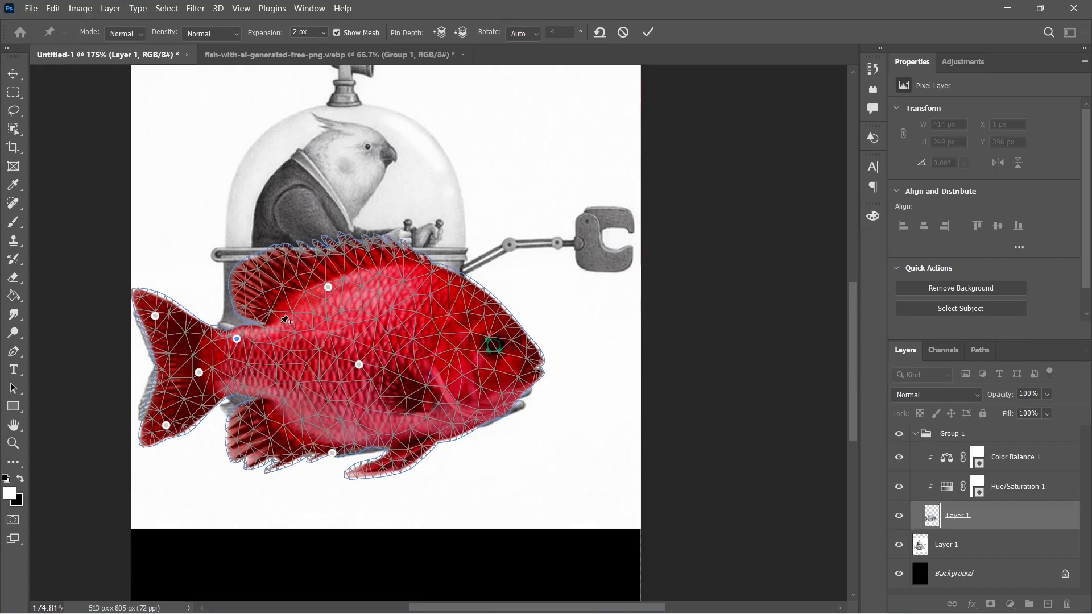
Add Puppet Warp pins around the red fish's upper fin, tail base and rear belly, undoing the last belly pull.
left_click(280, 310)
left_click(199, 348)
left_click_drag(202, 393, 273, 409)
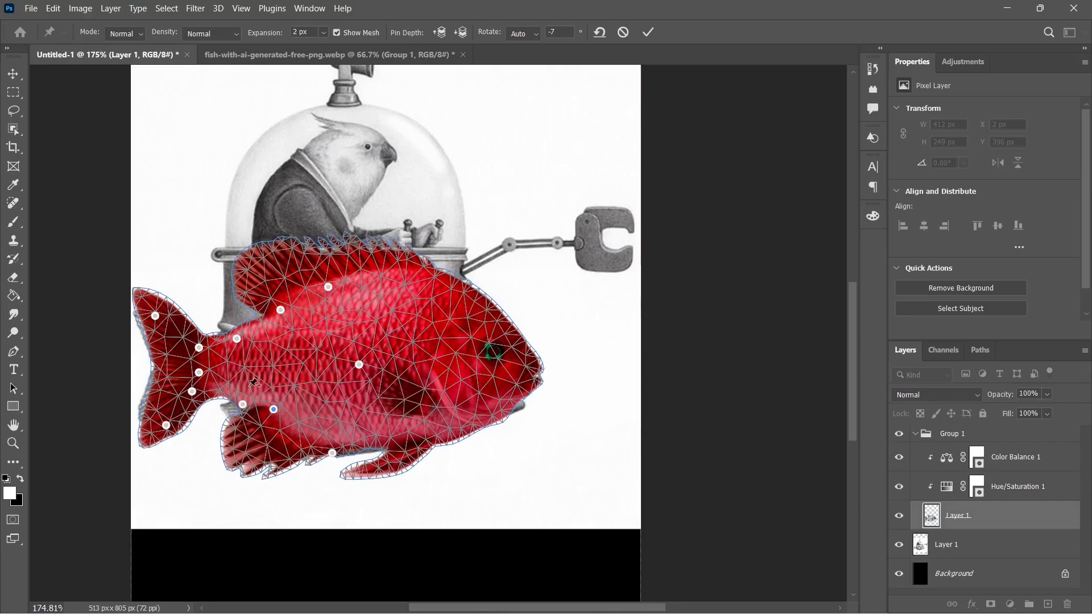
left_click_drag(274, 410, 258, 430)
key("ctrl+z")
Pin the front of the red fish, pull its mouth and jaw toward the drawn head, and apply the Puppet Warp.
left_click(456, 358)
left_click(457, 297)
left_click(442, 293)
left_click(434, 406)
left_click_drag(504, 386, 529, 396)
left_click_drag(497, 414, 487, 413)
key("Return")
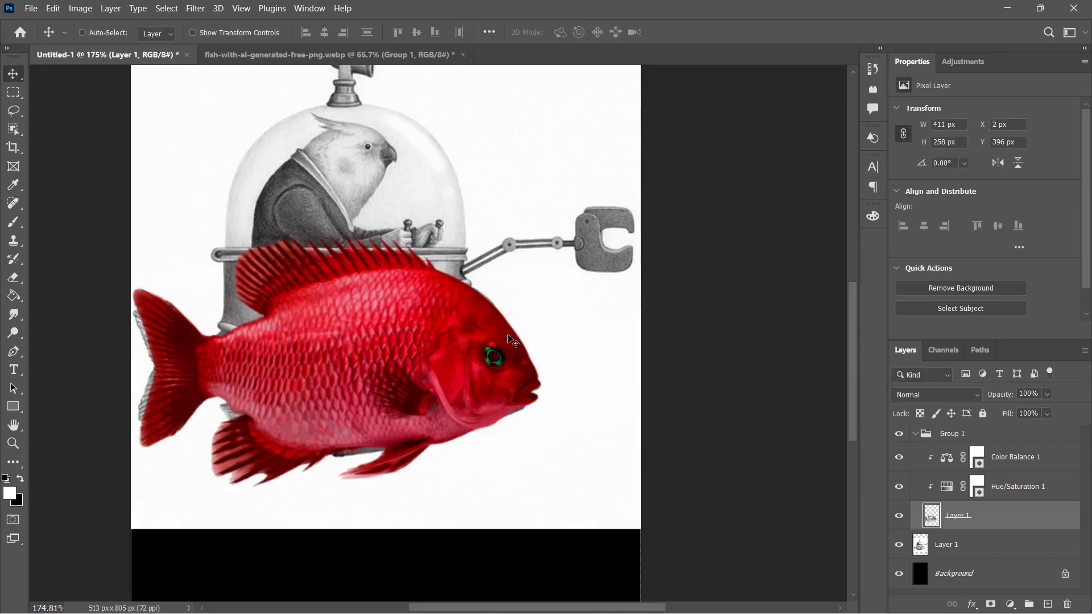
Stretch the red fish upward to 101.94% height and extend its lower edge slightly downward.
key("ctrl+t")
left_click_drag(337, 231, 337, 226)
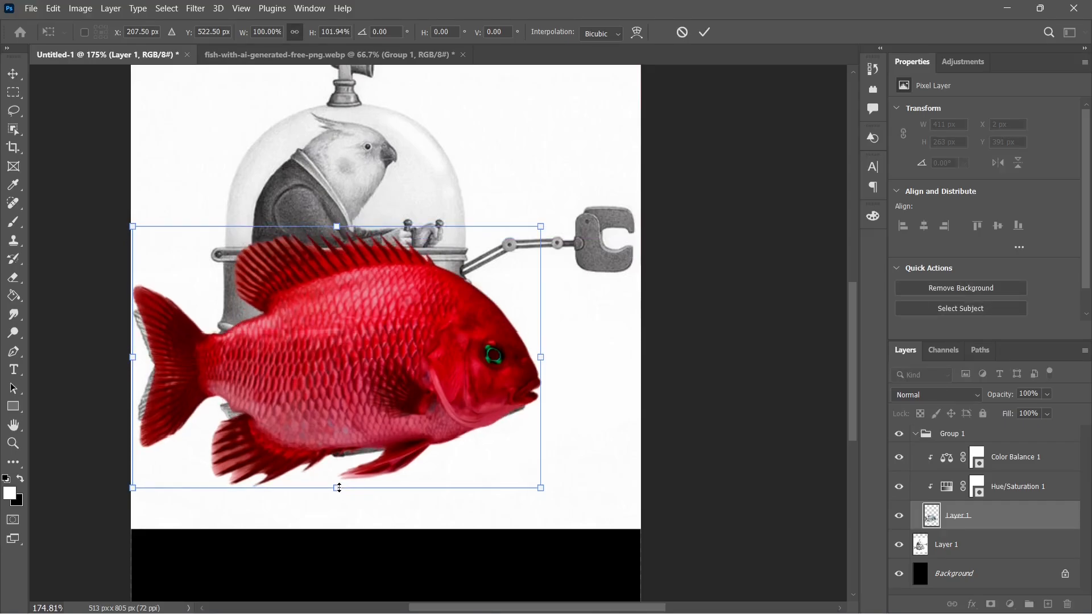
left_click_drag(339, 488, 339, 493)
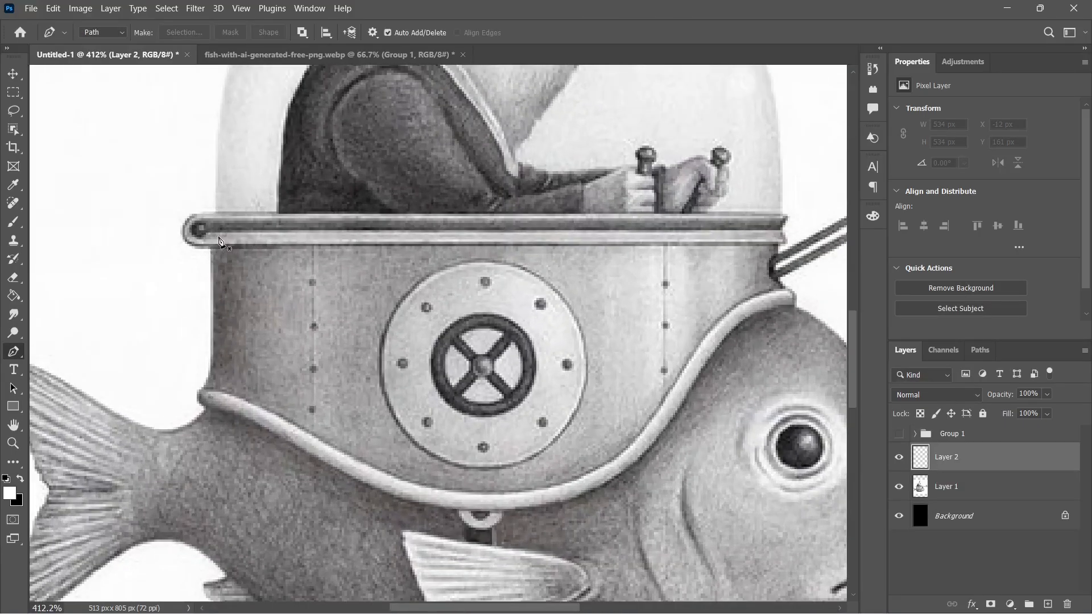
Trace the outline of the submarine's metal hull with the Pen tool and fill it with solid gray #5d5d5d.
scroll(196, 266, "up", 2)
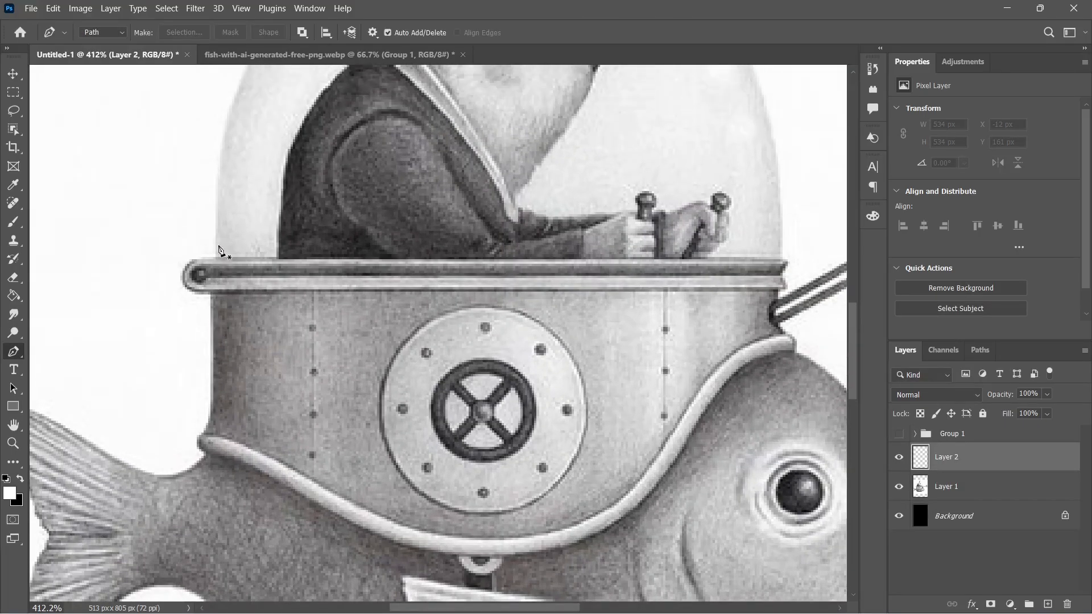
left_click(199, 260)
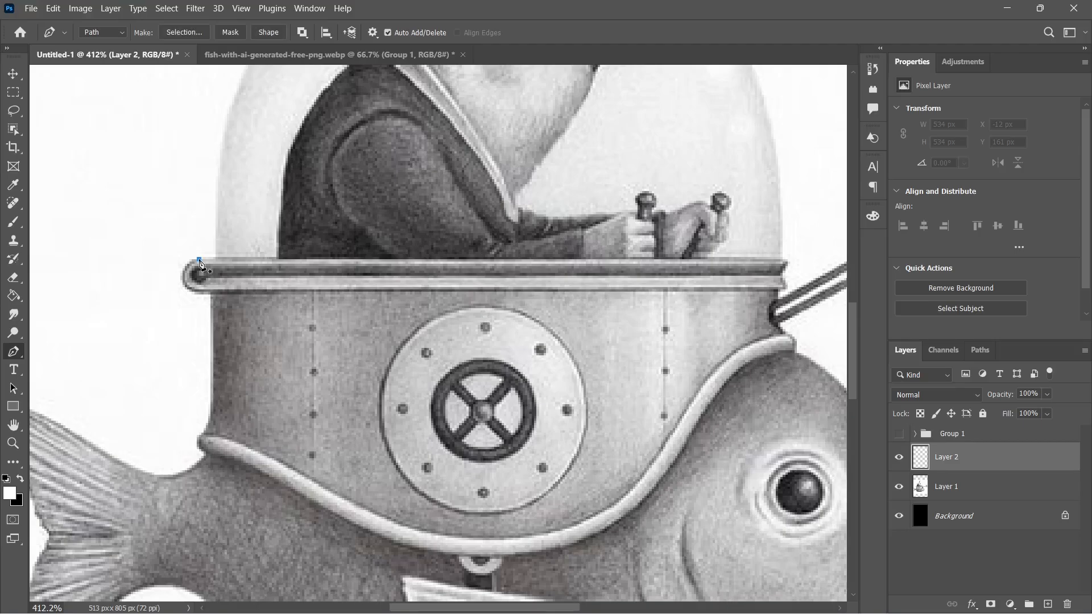
left_click(788, 259)
left_click(783, 275)
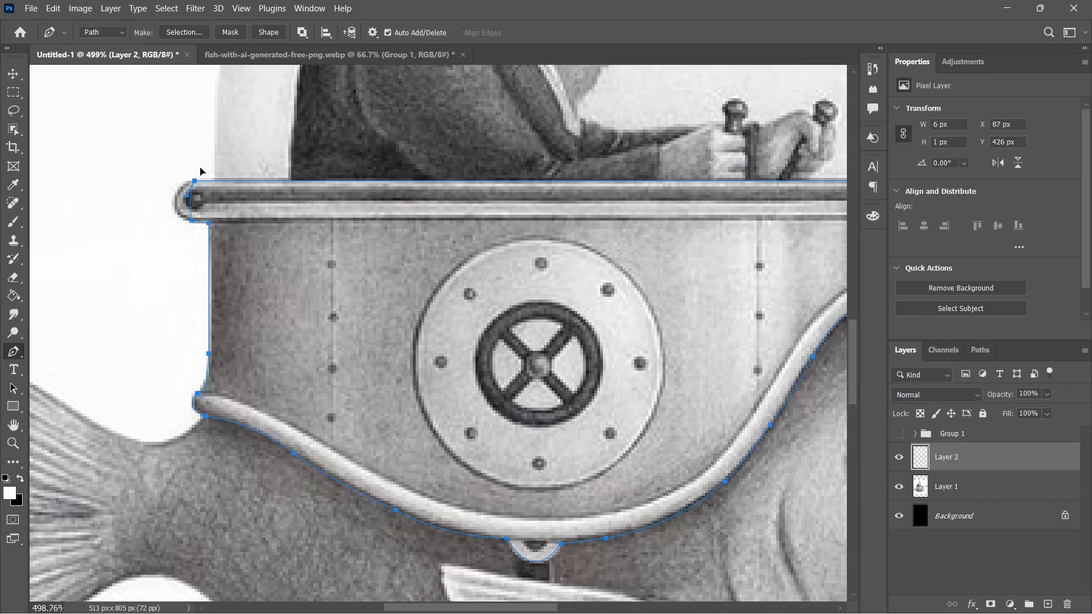
left_click_drag(194, 182, 237, 159)
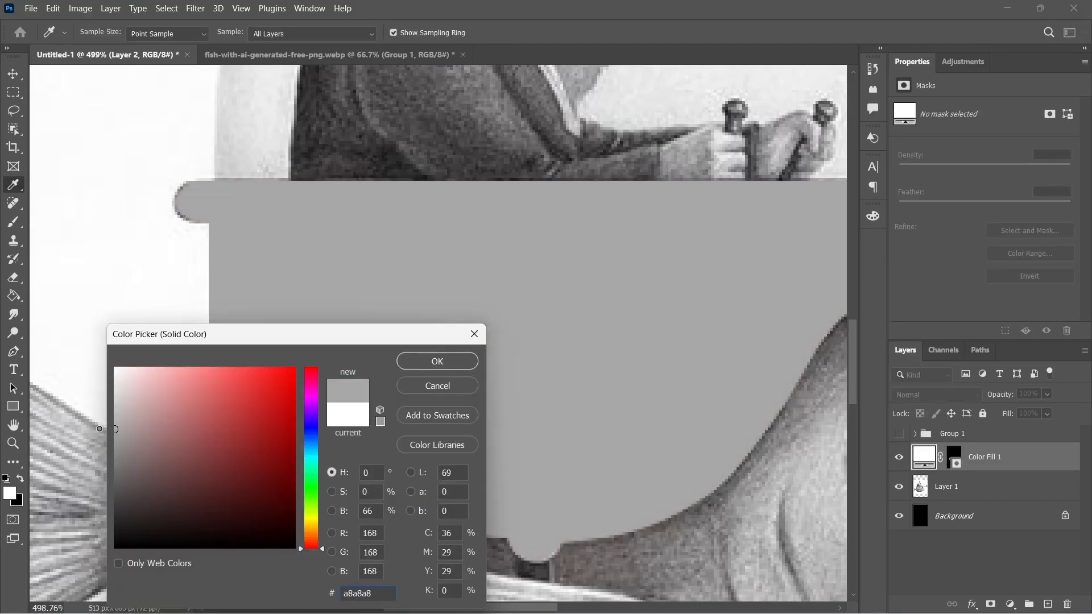
left_click_drag(102, 430, 96, 482)
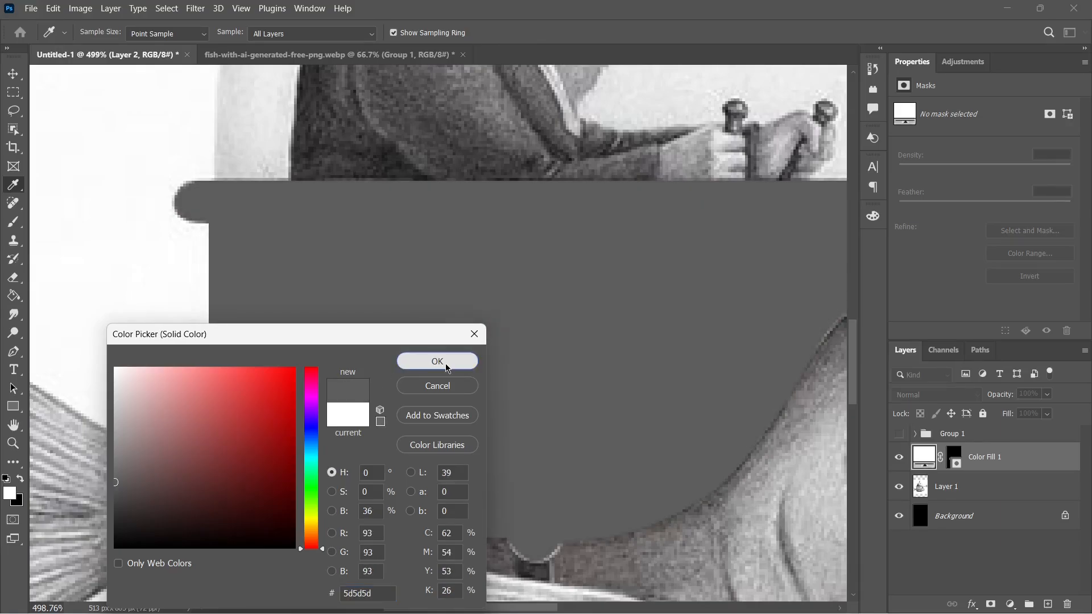
left_click(435, 361)
Trace the hull's inner panel between the rim and curved lower trim with the Pen tool and fill it with solid #d5d5d5.
scroll(446, 370, "down", 1)
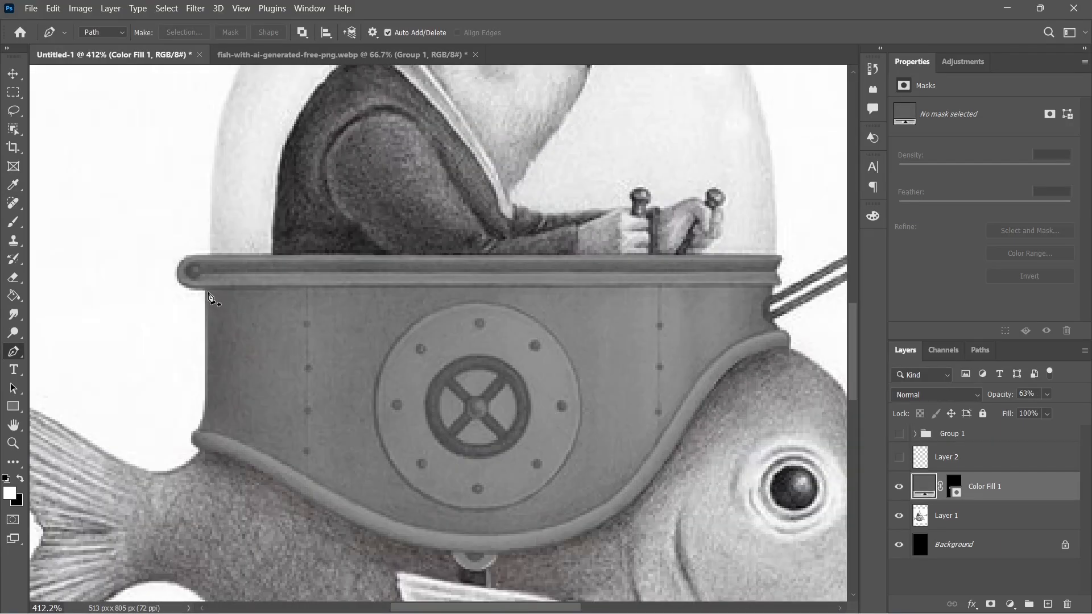
left_click(205, 291)
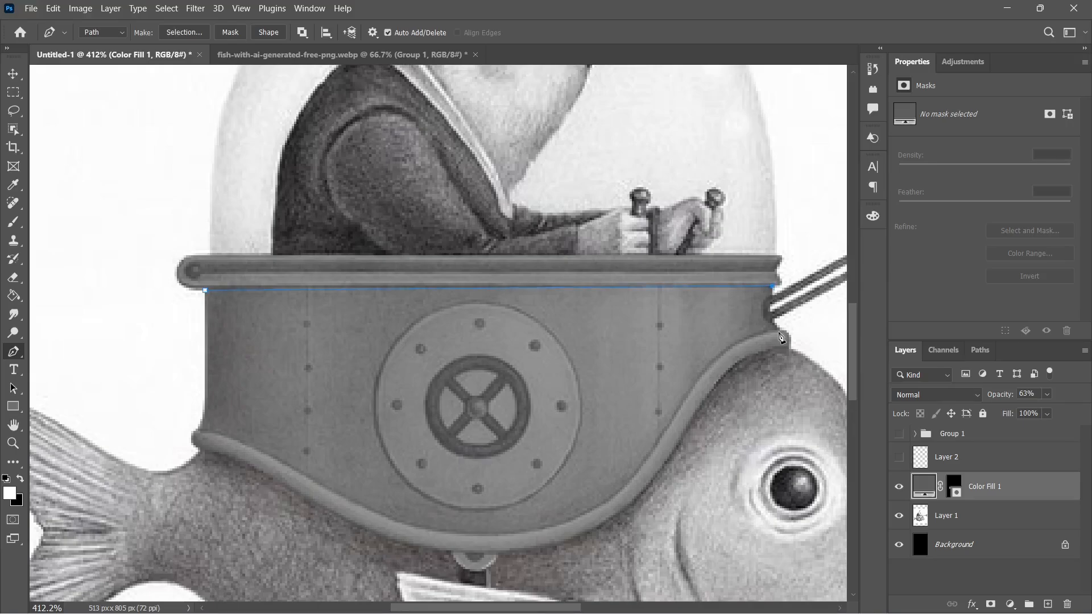
left_click_drag(798, 336, 799, 344)
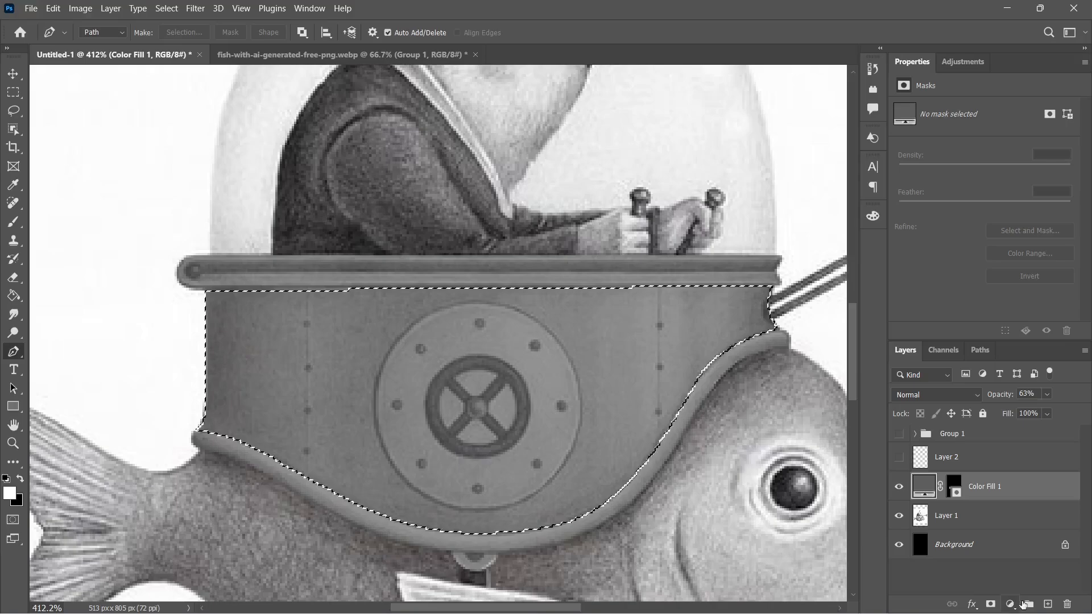
left_click(1029, 604)
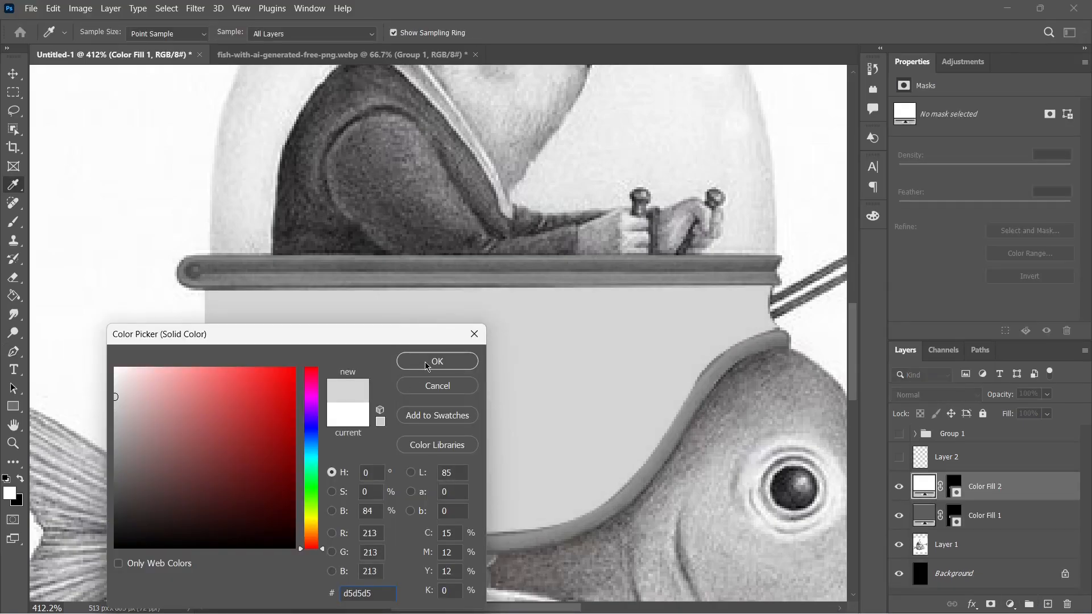
left_click(428, 362)
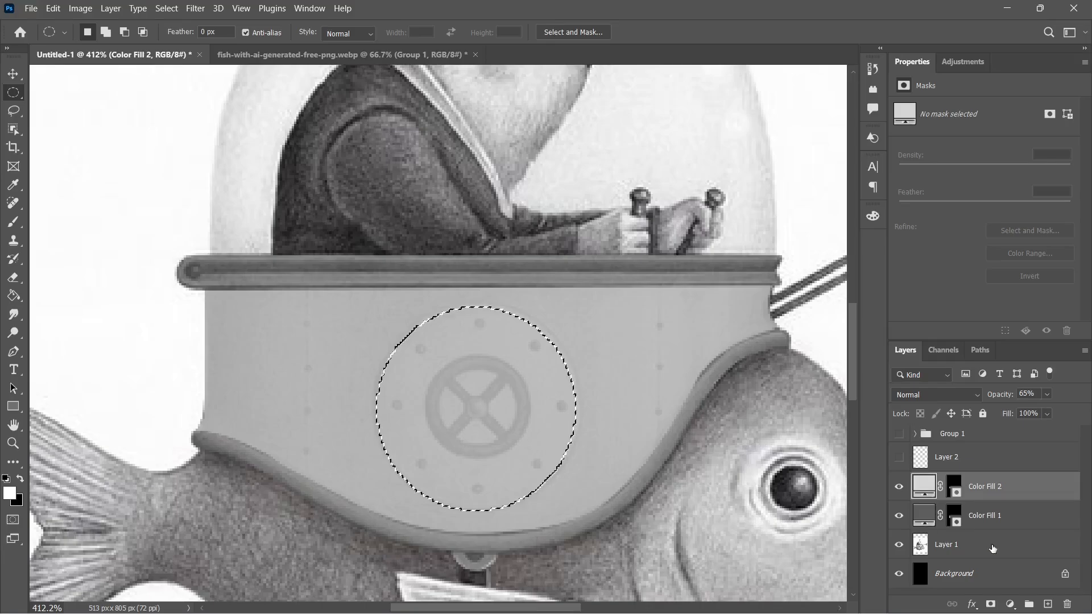
Fill the circular hatch area with a solid mid gray and hide Group 3.
left_click(1011, 605)
left_click(995, 348)
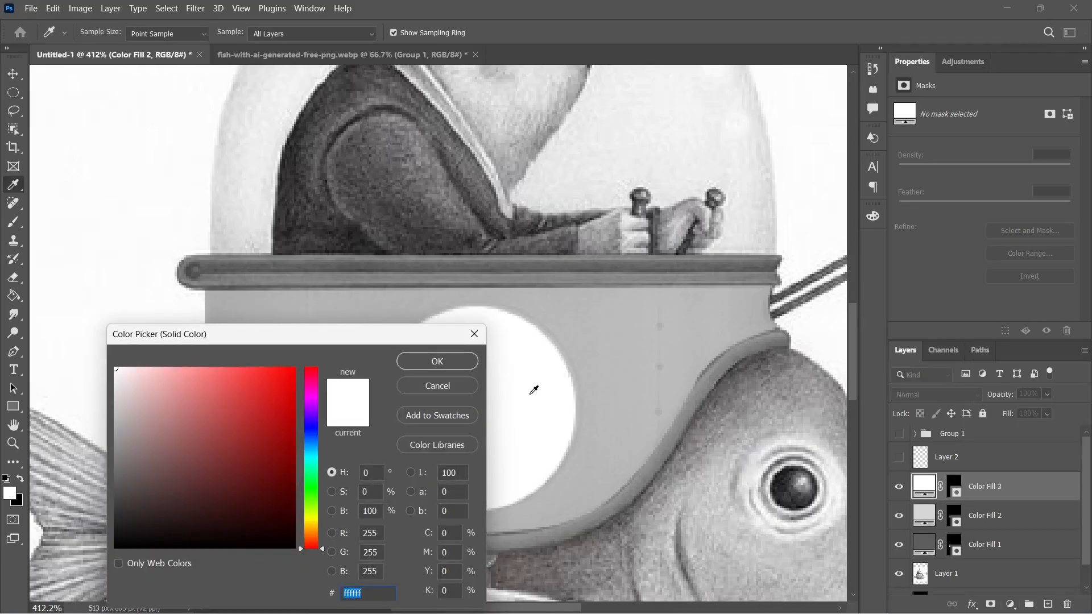
left_click(139, 456)
left_click(451, 360)
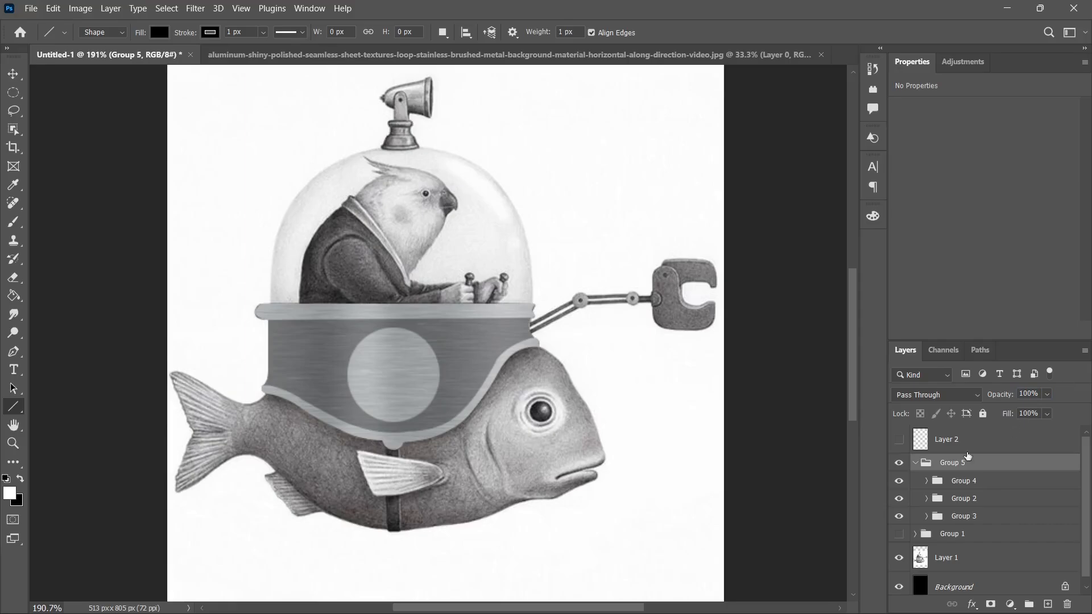
left_click(899, 517)
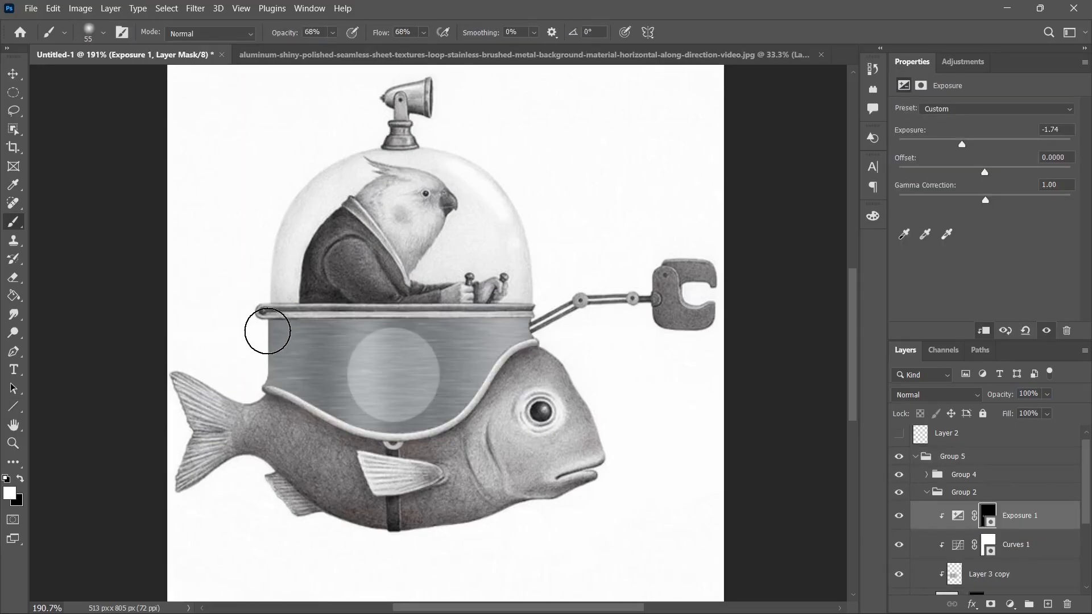
Shade the lower and side edges of the brushed-metal hull by painting on the Exposure mask at 81% brush opacity.
mouse_move(268, 331)
left_mouse_down()
mouse_move(259, 399)
mouse_move(292, 423)
mouse_move(262, 405)
mouse_move(373, 453)
left_mouse_up()
right_click(326, 440)
right_click(326, 440, "alt")
scroll(337, 428, "up", 2)
left_click_drag(251, 391, 371, 447)
key("8")
key("1")
mouse_move(470, 439)
left_mouse_down()
mouse_move(541, 357)
mouse_move(458, 443)
mouse_move(479, 430)
left_mouse_up()
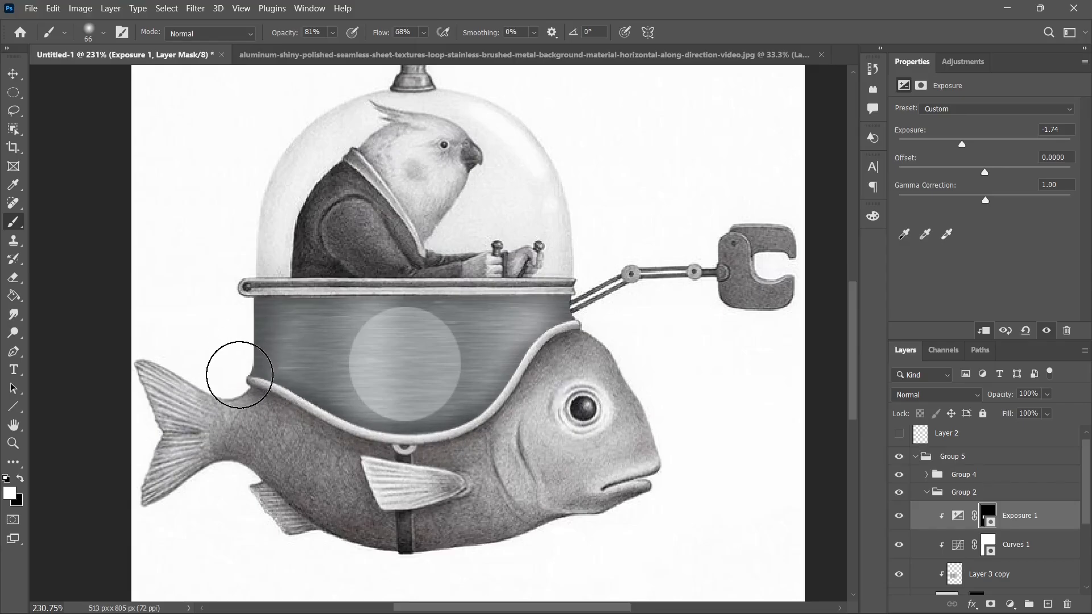
left_click_drag(239, 370, 291, 441)
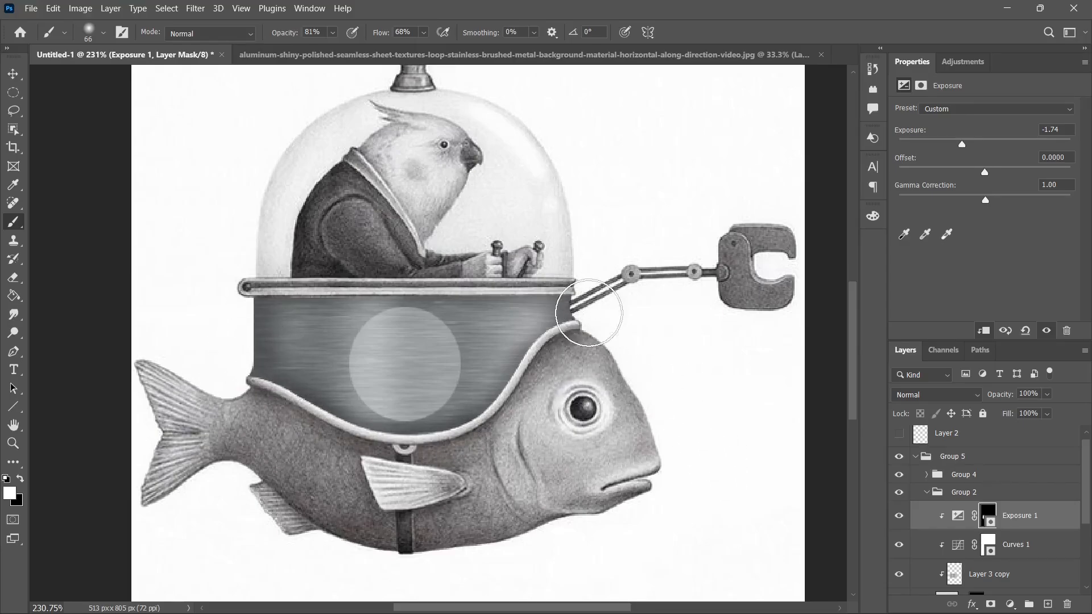
scroll(615, 165, "down", 2)
scroll(462, 322, "up", 3)
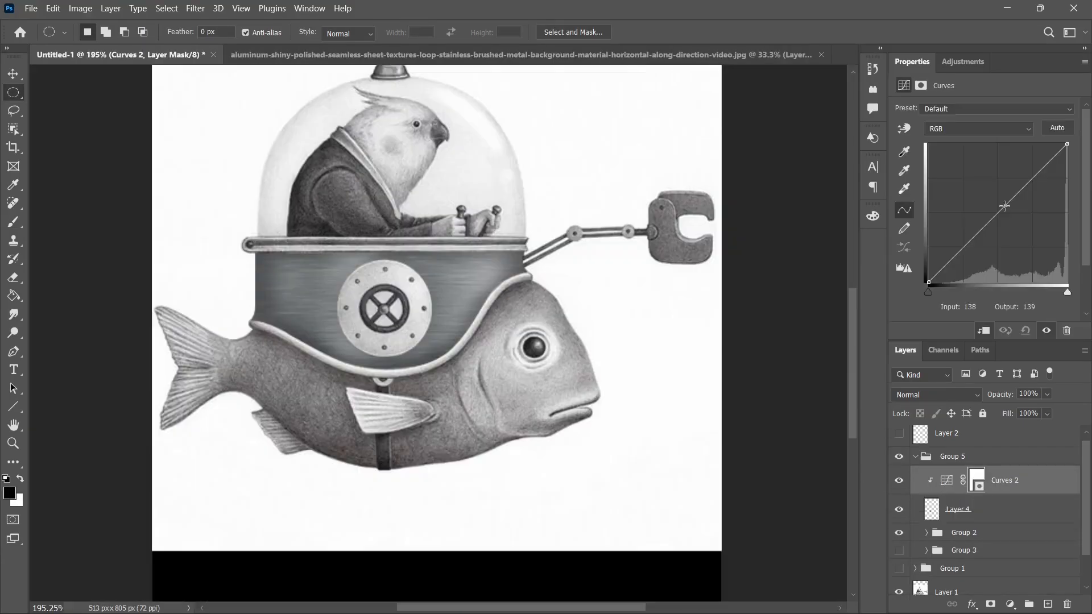
Darken the round hatch with Curves and paint Exposure shading at 56% opacity around its wheel rim, hub and spokes.
left_click_drag(1007, 239, 1016, 231)
left_click_drag(1067, 155, 1075, 137)
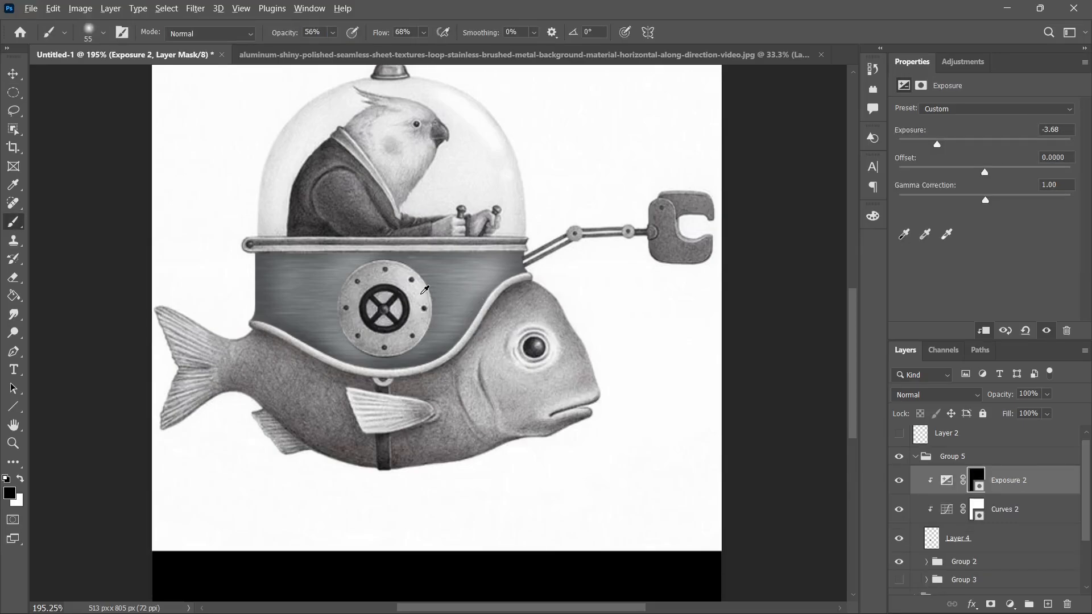
scroll(457, 283, "up", 3)
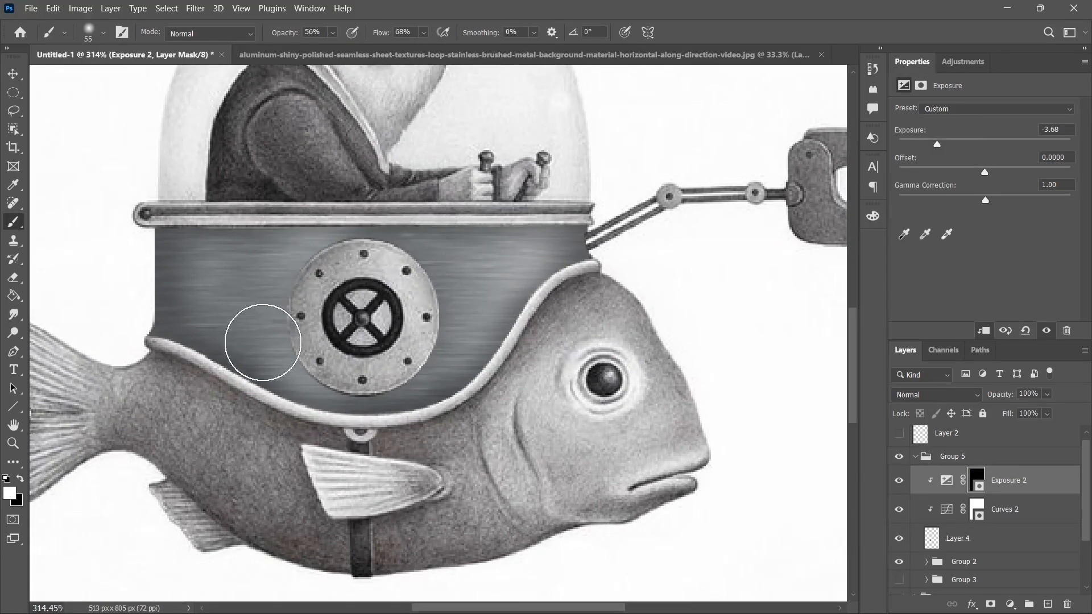
scroll(380, 314, "up", 5)
left_click_drag(379, 329, 317, 299)
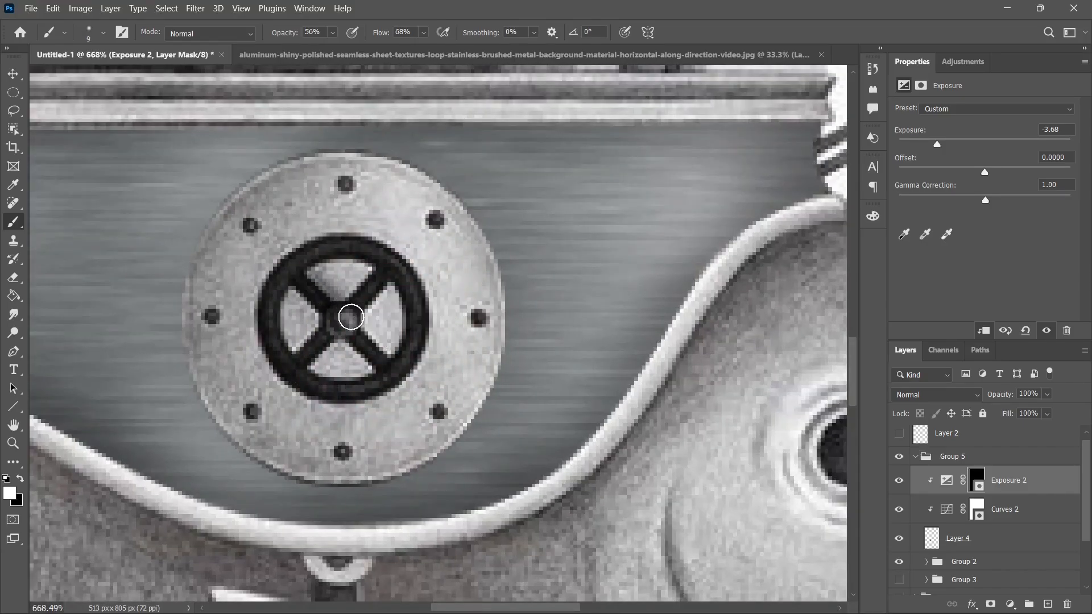
left_click_drag(385, 289, 379, 341)
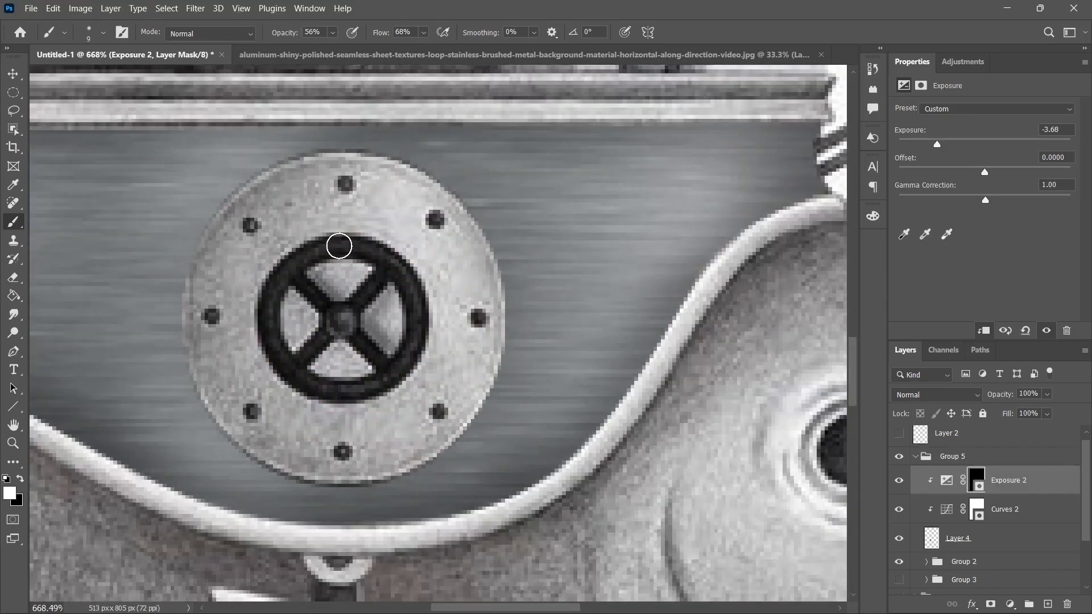
left_click_drag(355, 260, 368, 253)
left_click_drag(327, 347, 374, 376)
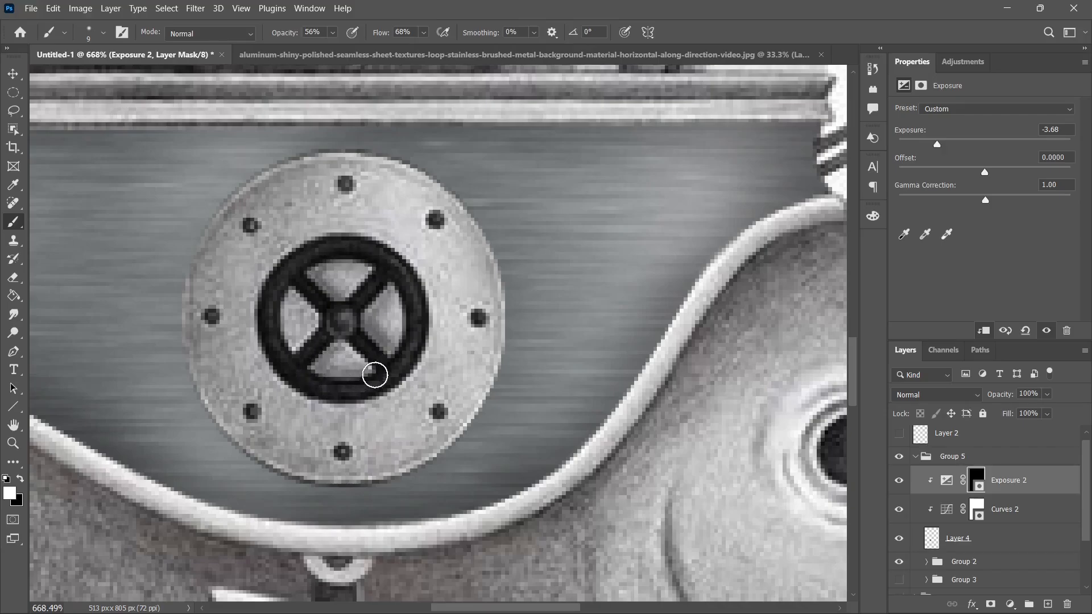
left_click_drag(290, 299, 295, 348)
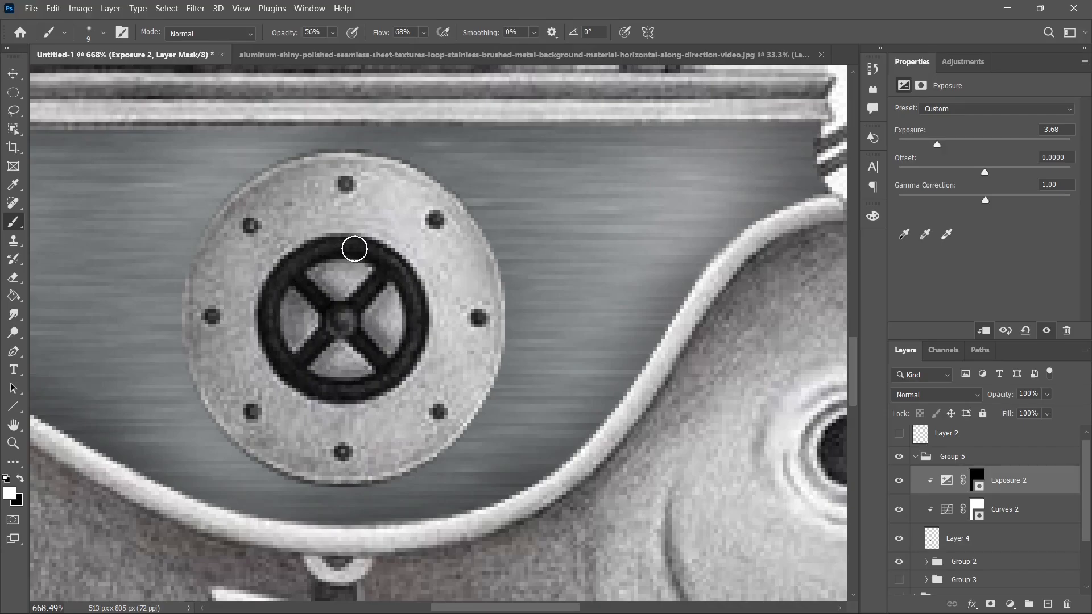
mouse_move(378, 251)
left_mouse_down()
mouse_move(407, 273)
mouse_move(419, 349)
mouse_move(383, 385)
left_mouse_up()
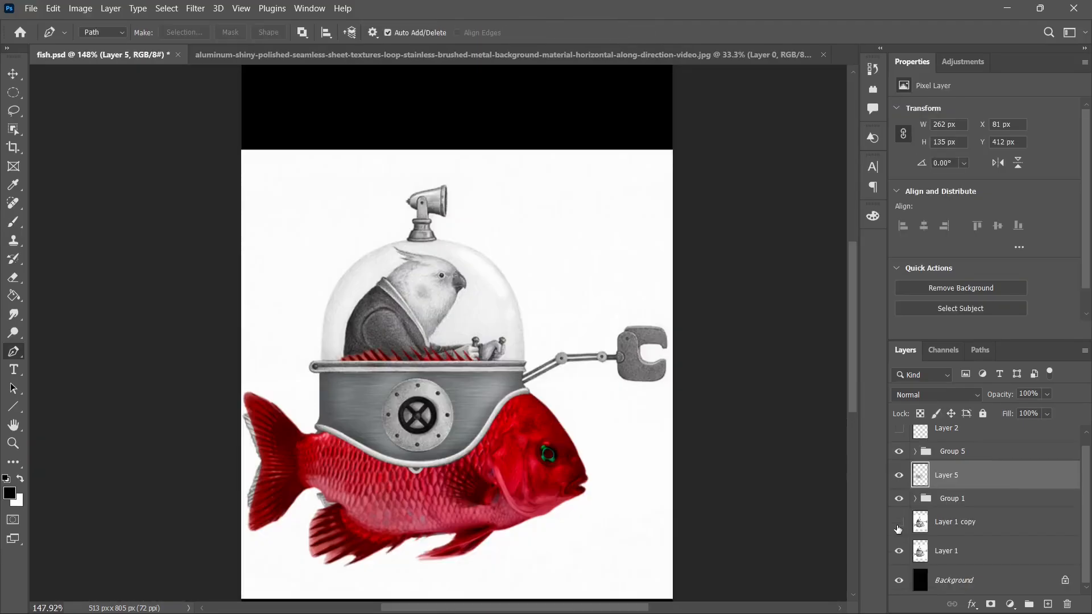
Mask away the red fish's spiny fin above the hull rim and paint a shadow on the fish beneath the hull's lower trim.
left_click(899, 552)
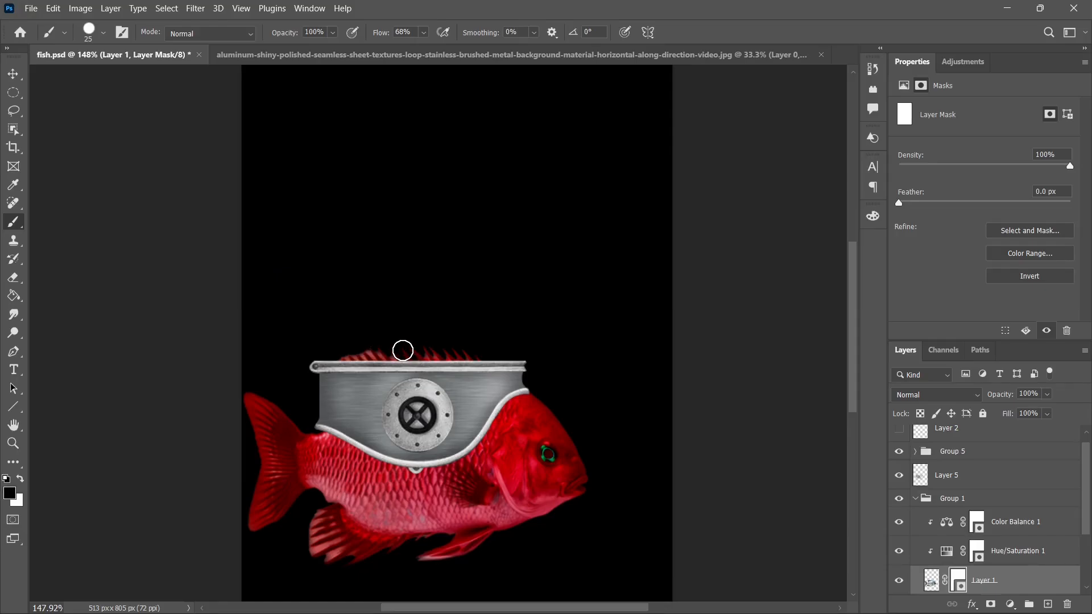
left_click_drag(403, 350, 443, 354)
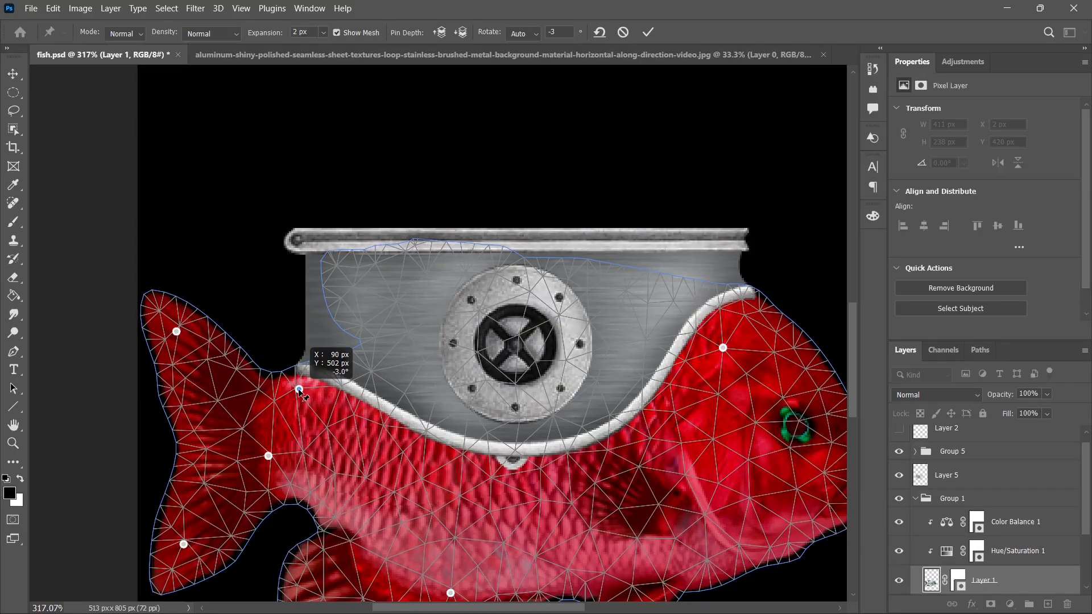
left_click_drag(301, 398, 297, 395)
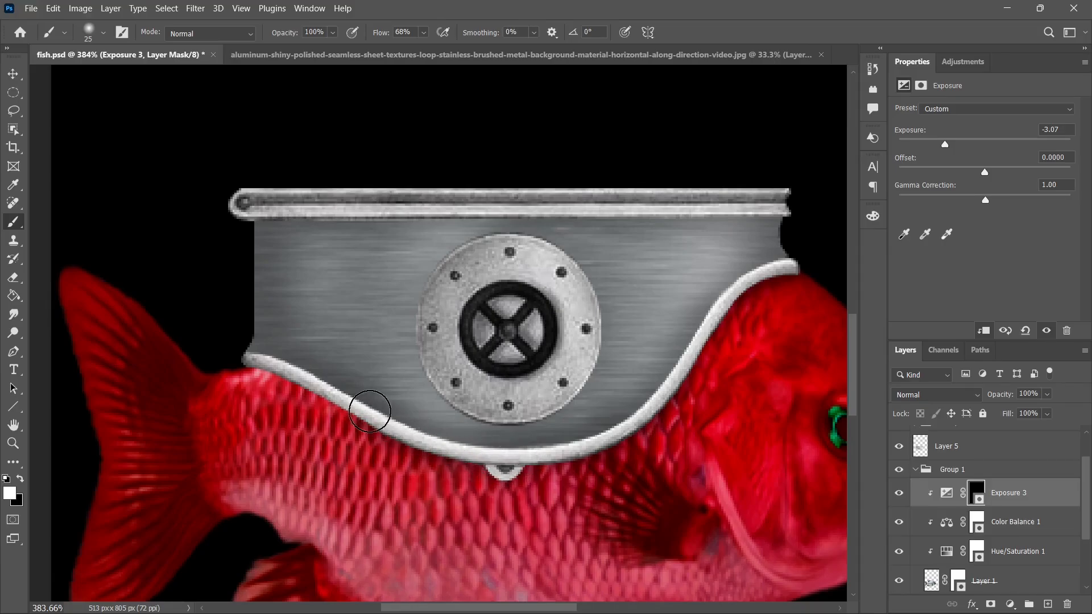
left_click_drag(293, 367, 248, 354)
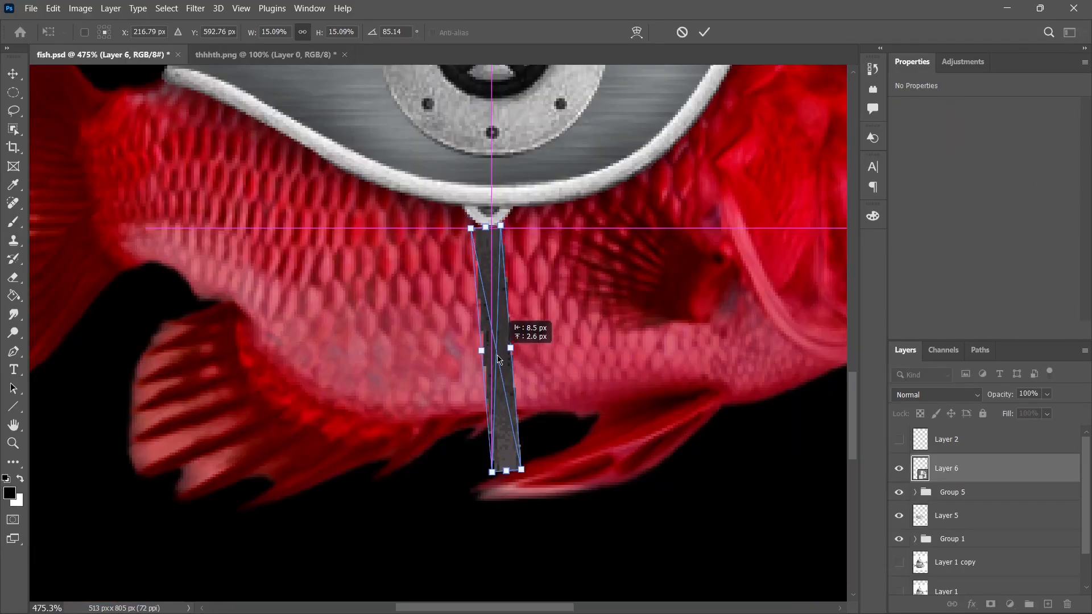
Place and warp the dark strap from the hull's clasp down the fish's belly, and darken it with a Curves adjustment.
left_click_drag(501, 319, 555, 457)
left_click_drag(479, 421, 507, 344)
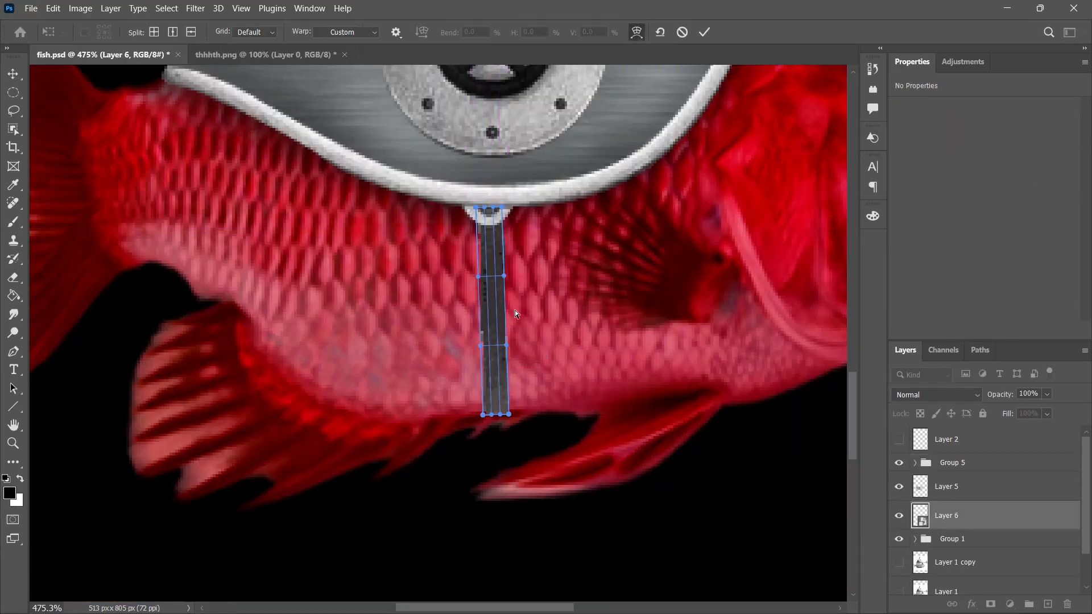
left_click_drag(496, 312, 477, 315)
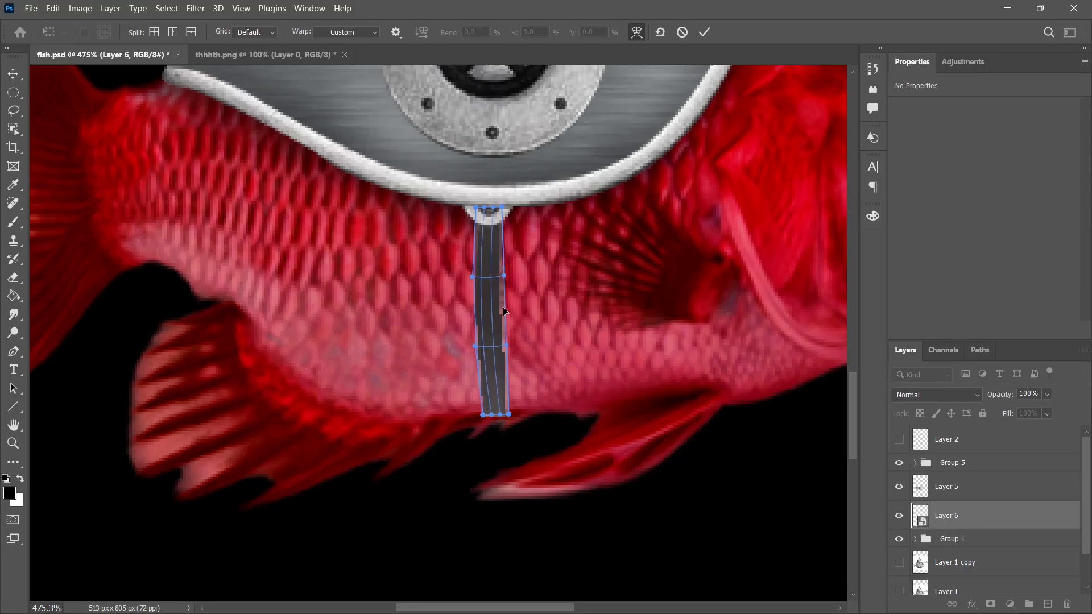
left_click_drag(503, 276, 499, 278)
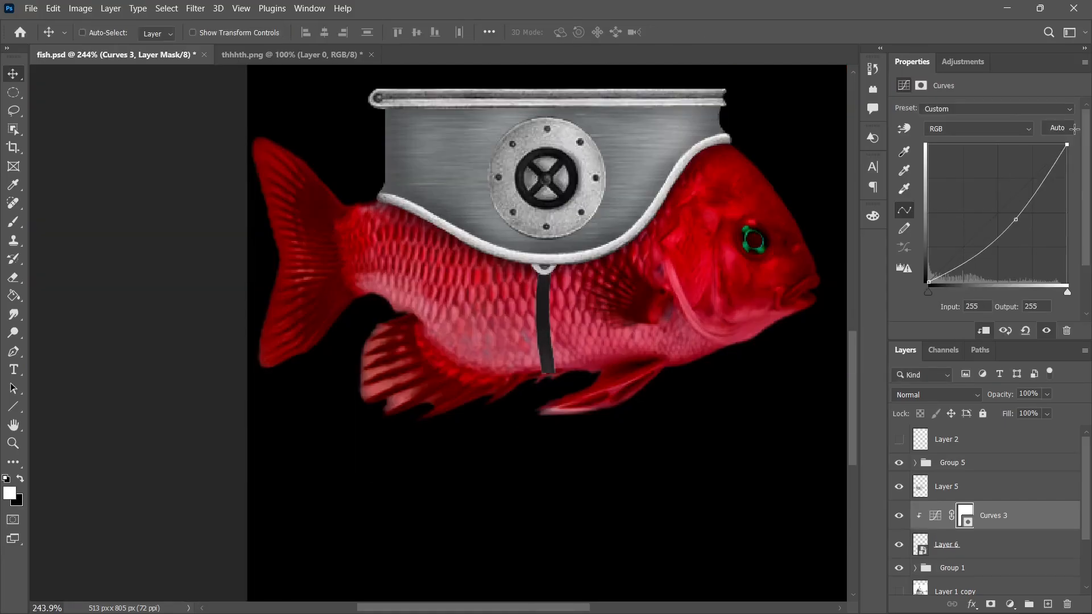
left_click_drag(1018, 219, 1004, 218)
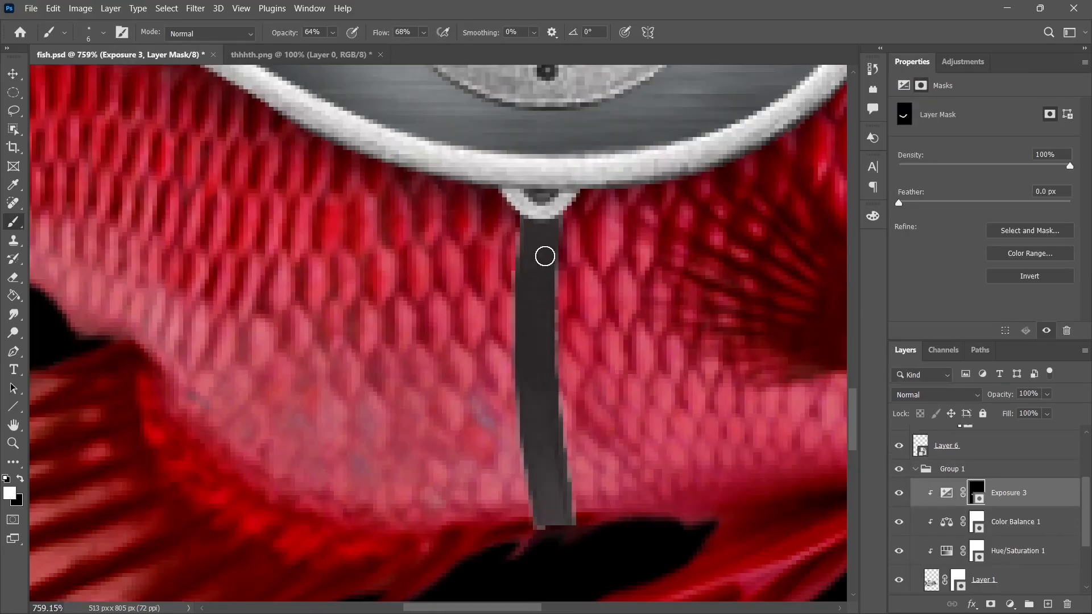
Paint shadows on the fish scales alongside the strap on the Exposure mask at 64% brush opacity.
mouse_move(570, 454)
left_mouse_down()
mouse_move(566, 366)
mouse_move(586, 430)
left_mouse_up()
scroll(591, 348, "down", 4)
mouse_move(557, 303)
left_mouse_down()
mouse_move(570, 428)
mouse_move(558, 334)
left_mouse_up()
scroll(564, 260, "down", 6)
scroll(621, 222, "up", 1)
scroll(622, 221, "up", 1)
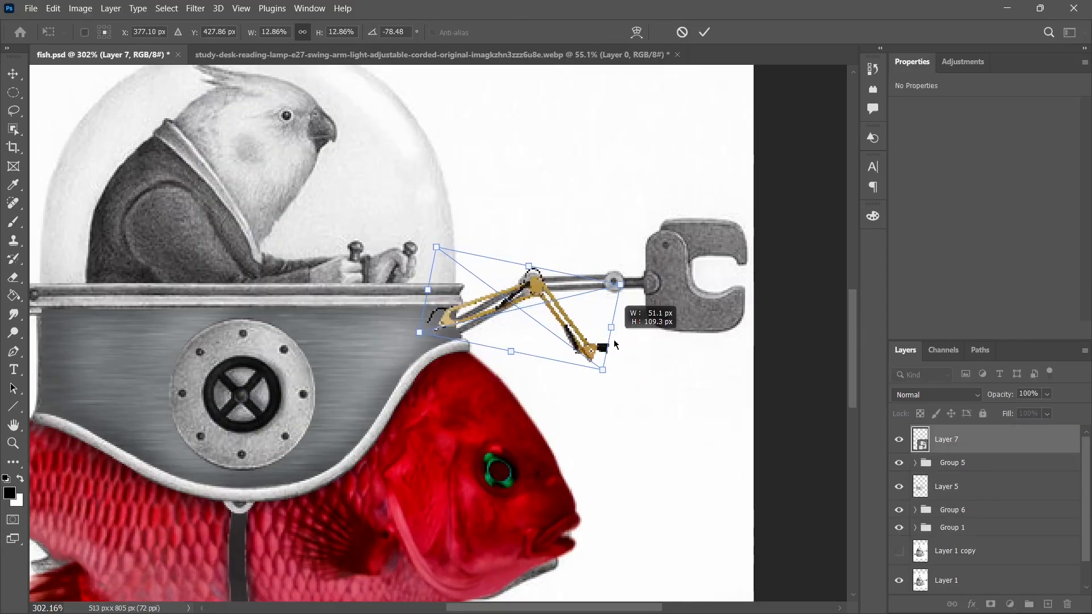
Fit two copies of the yellow lamp arm over the drawn mechanical arm, with the top copy scaled to 15.35% and rotated to -128.76°.
left_click_drag(625, 318, 636, 258)
key("Return")
left_click_drag(617, 303, 617, 306)
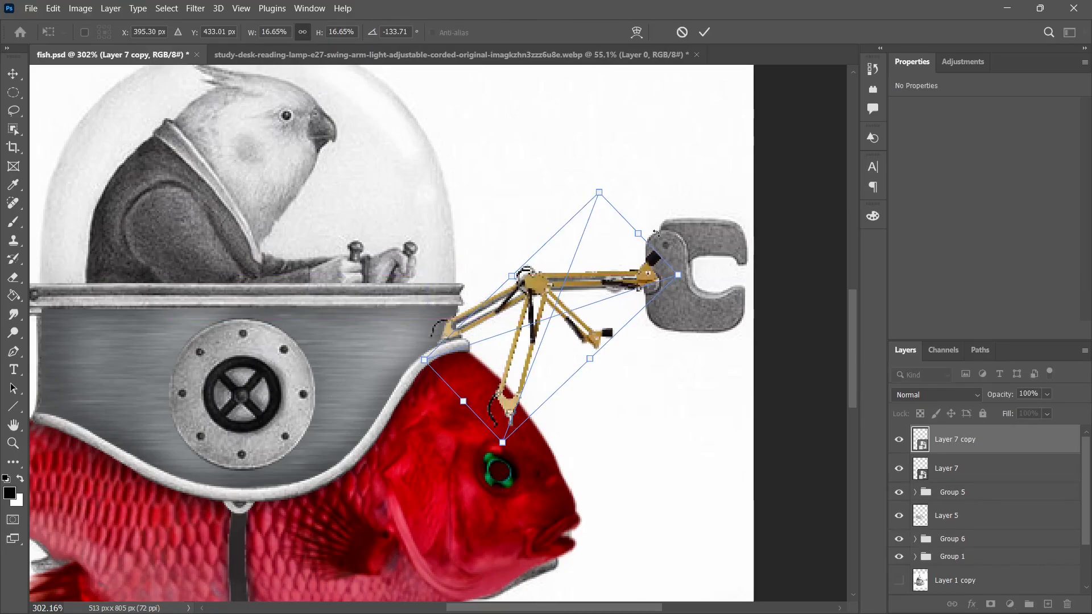
left_click_drag(657, 233, 666, 283)
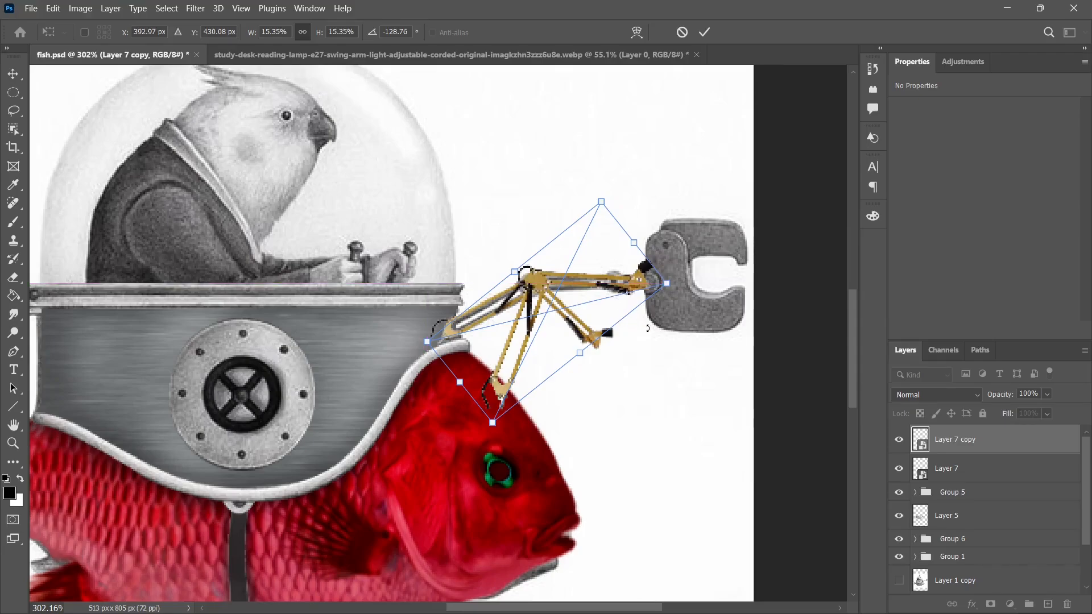
key("Return")
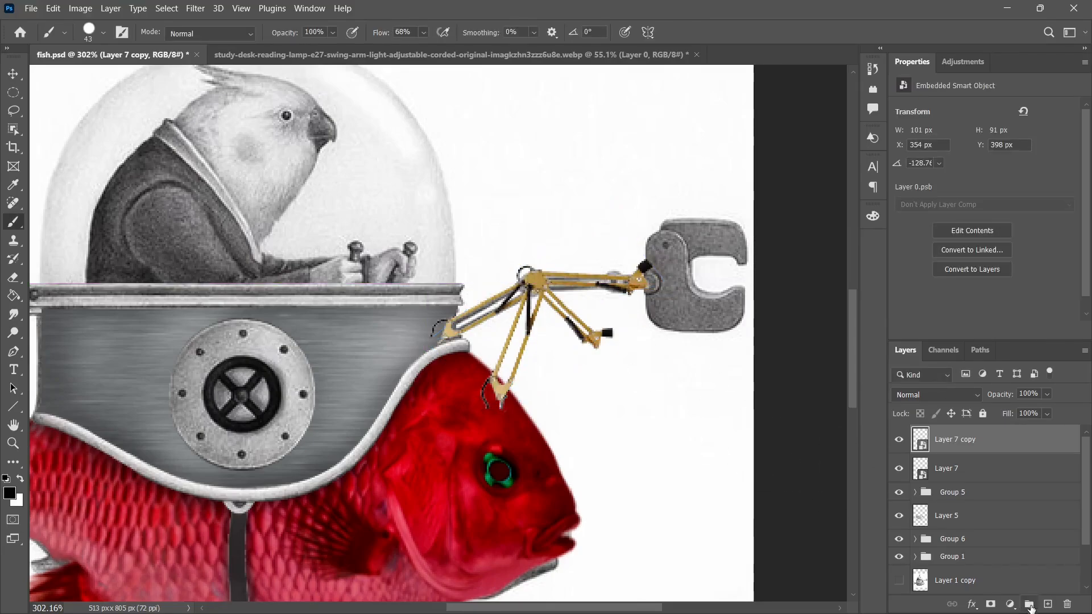
Add masks to both lamp arm layers, paint out the surplus lower segments, and darken the arm with a Curves adjustment.
left_click(990, 604)
left_click(498, 394)
mouse_move(543, 387)
left_mouse_down()
mouse_move(483, 356)
mouse_move(542, 349)
mouse_move(505, 329)
mouse_move(540, 331)
left_mouse_up()
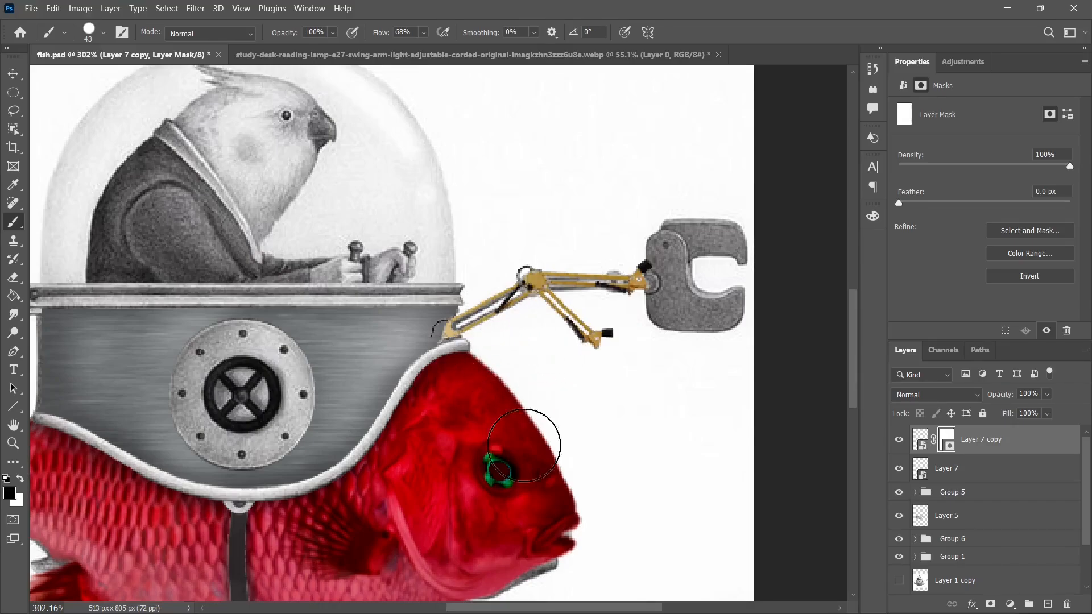
left_click(954, 472)
left_click(990, 604)
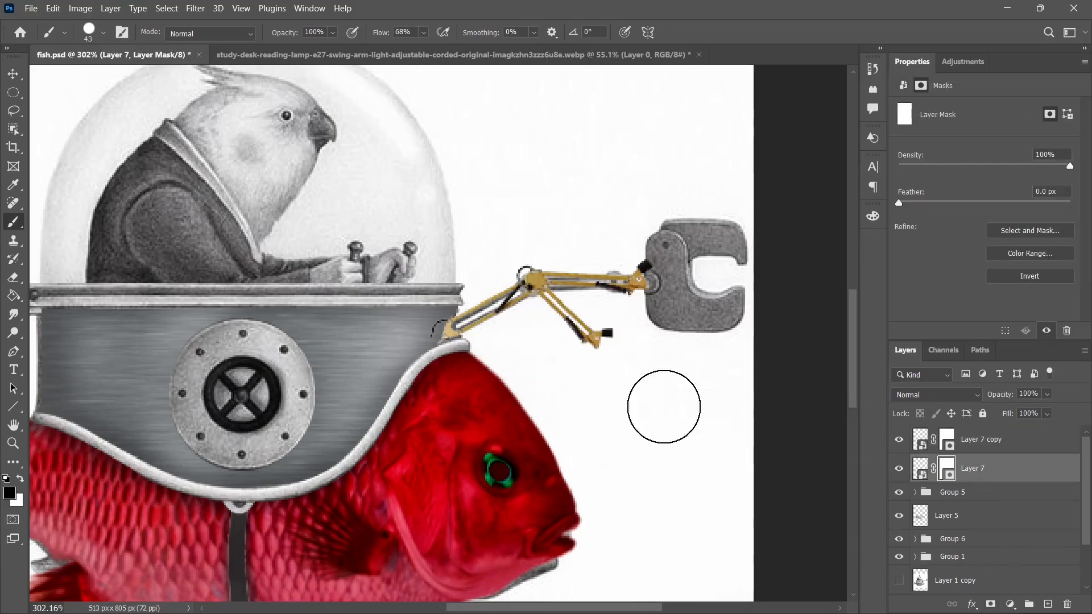
mouse_move(667, 414)
left_mouse_down()
mouse_move(597, 354)
mouse_move(565, 341)
left_mouse_up()
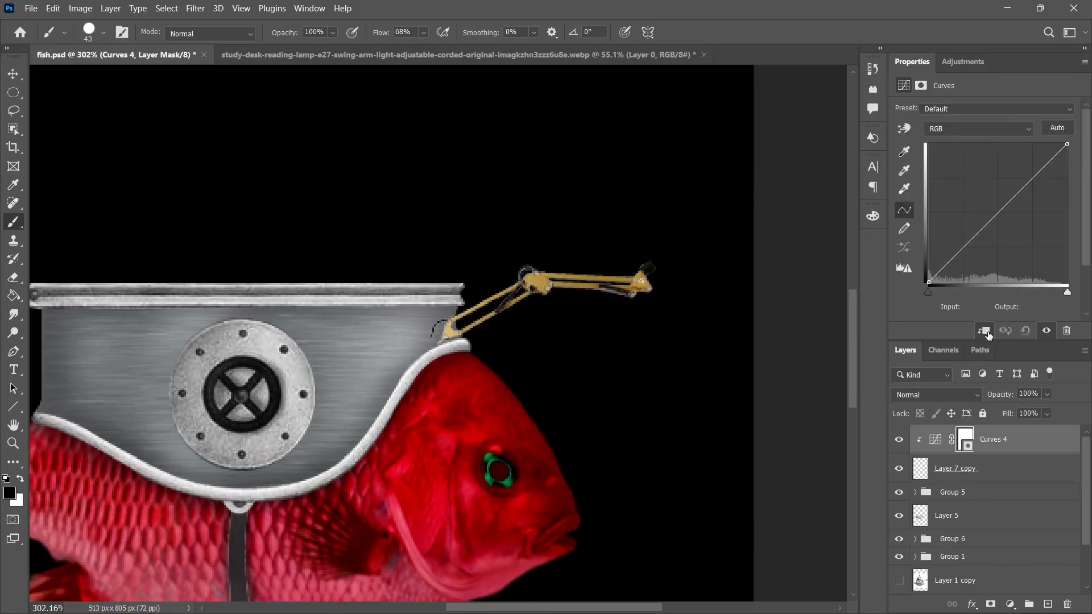
left_click_drag(1014, 206, 999, 227)
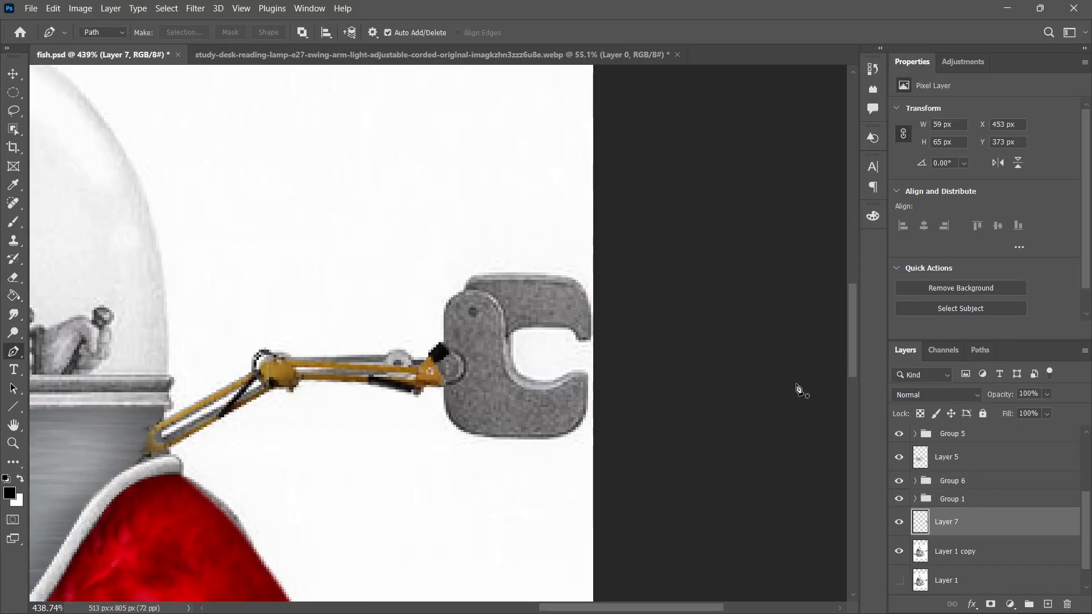
Hide the sketch copy, rotate the gray claw to -25.13° and attach it to the end of the yellow arm.
scroll(964, 449, "down", 2)
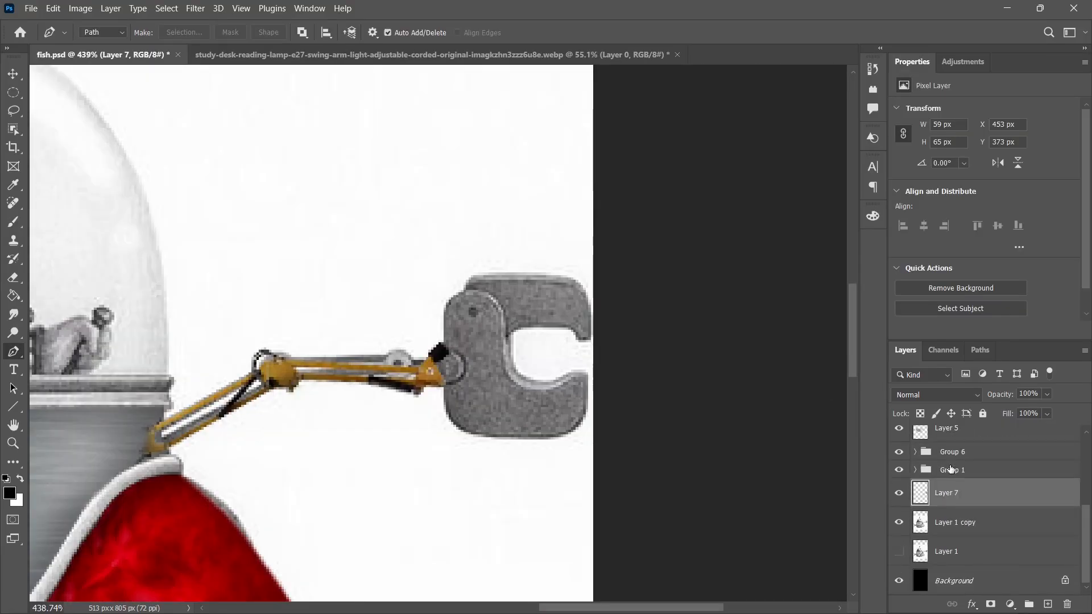
left_click(898, 523)
key("ctrl+t")
left_click_drag(619, 254, 605, 216)
left_click_drag(550, 336, 541, 314)
left_click_drag(639, 398, 646, 382)
mouse_move(554, 365)
left_mouse_down()
mouse_move(526, 320)
mouse_move(551, 342)
mouse_move(549, 357)
left_mouse_up()
left_click_drag(633, 391, 638, 380)
left_click_drag(563, 356, 555, 358)
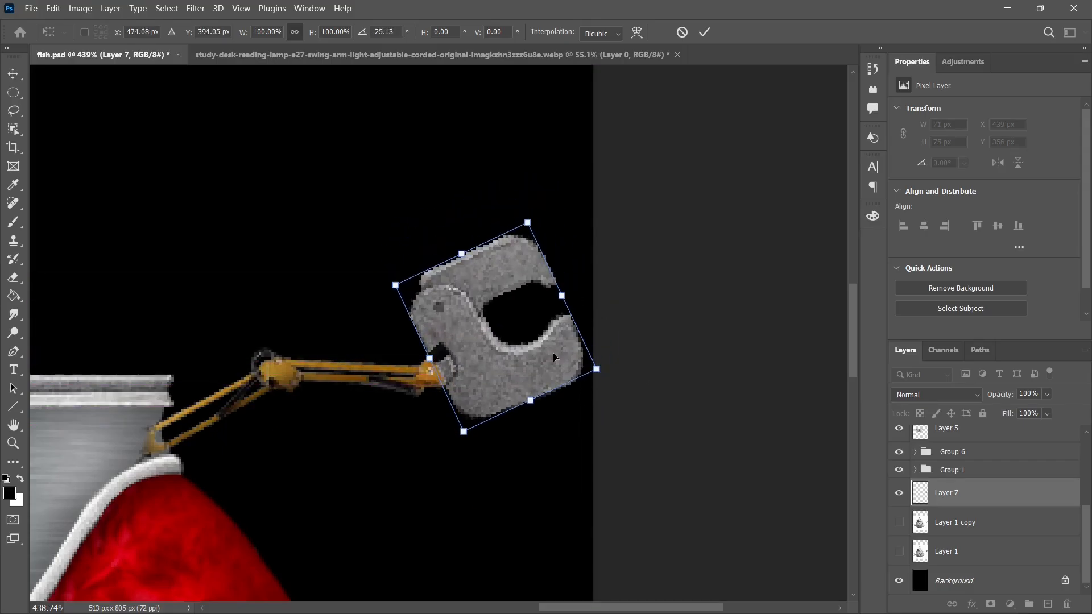
key("Return")
Paint shading on the gray claw using the Exposure adjustment's mask at 100% brush opacity.
scroll(555, 358, "down", 8)
key("p")
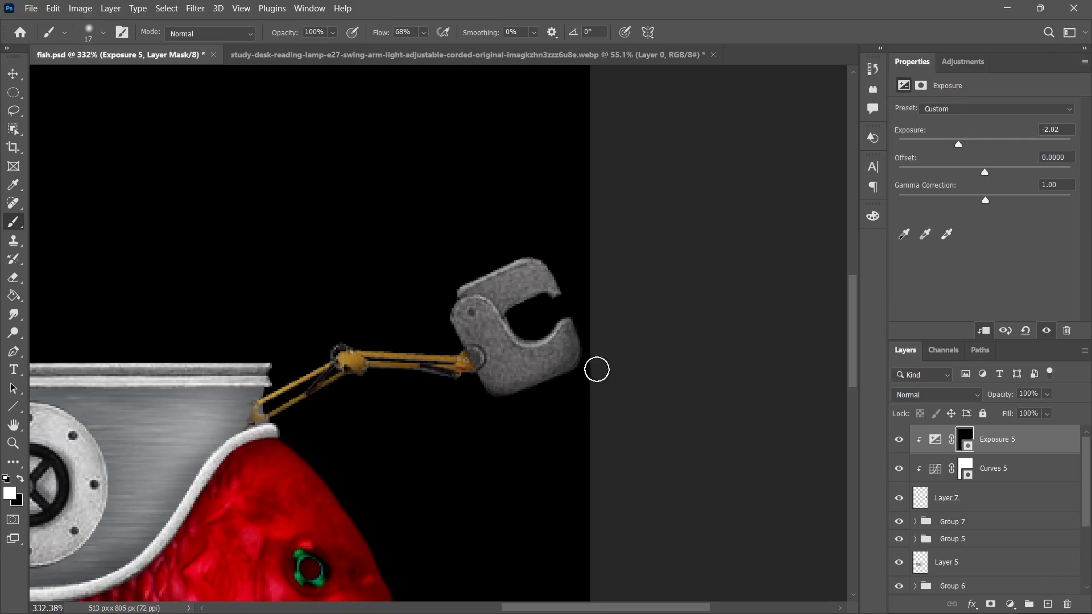
mouse_move(551, 302)
left_mouse_down()
mouse_move(503, 320)
mouse_move(539, 325)
left_mouse_up()
right_click(519, 322)
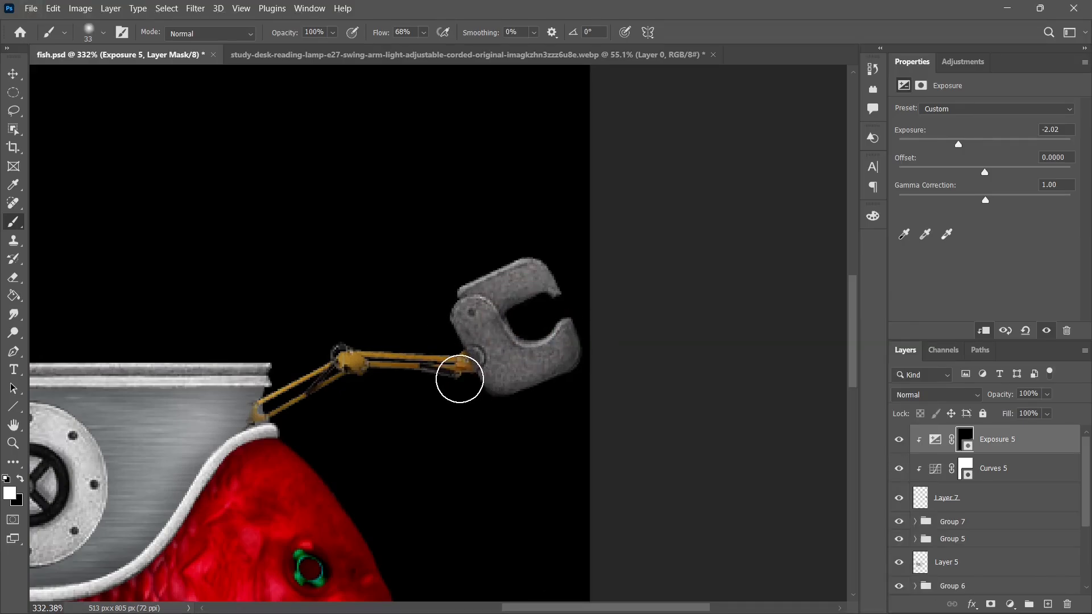
Fit the black suit inside the glass dome, rotated to 12.71° and stretched to about 795% width and 478% height.
scroll(541, 407, "down", 6, "alt")
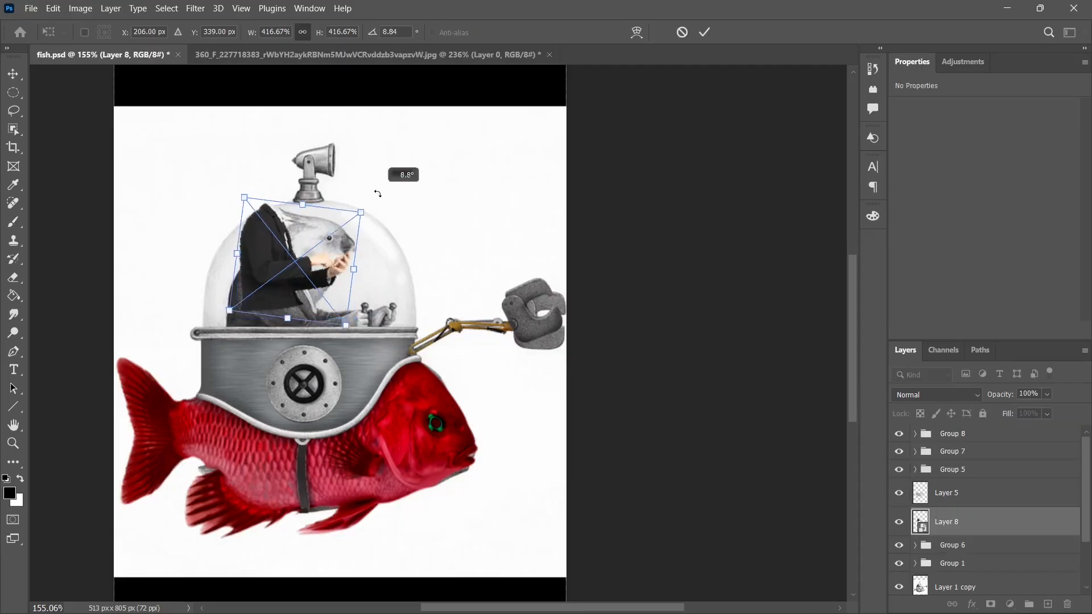
left_click_drag(307, 295, 305, 330)
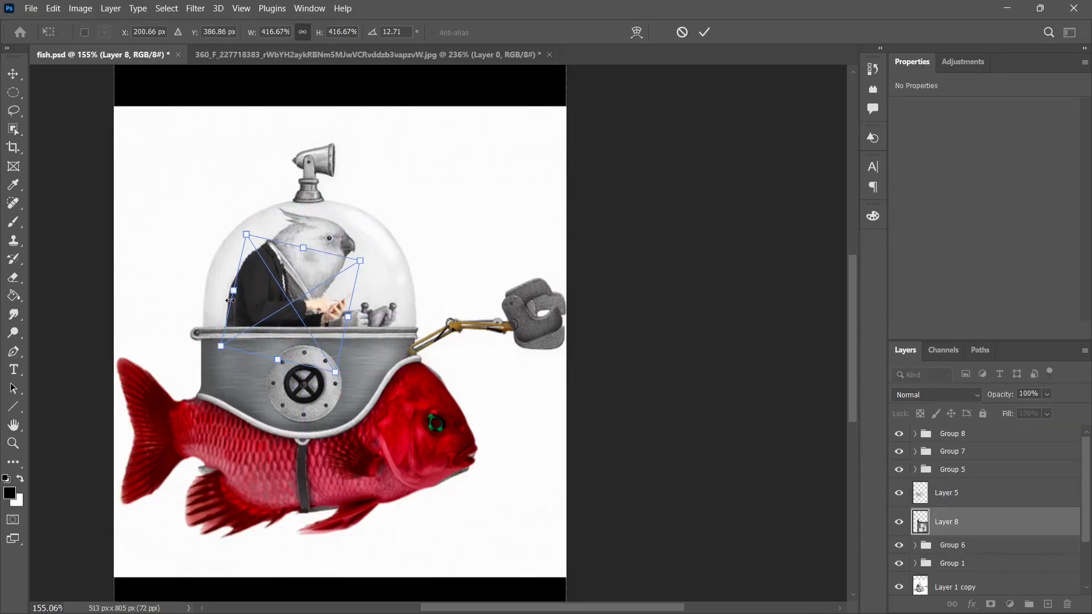
left_click_drag(228, 292, 278, 299)
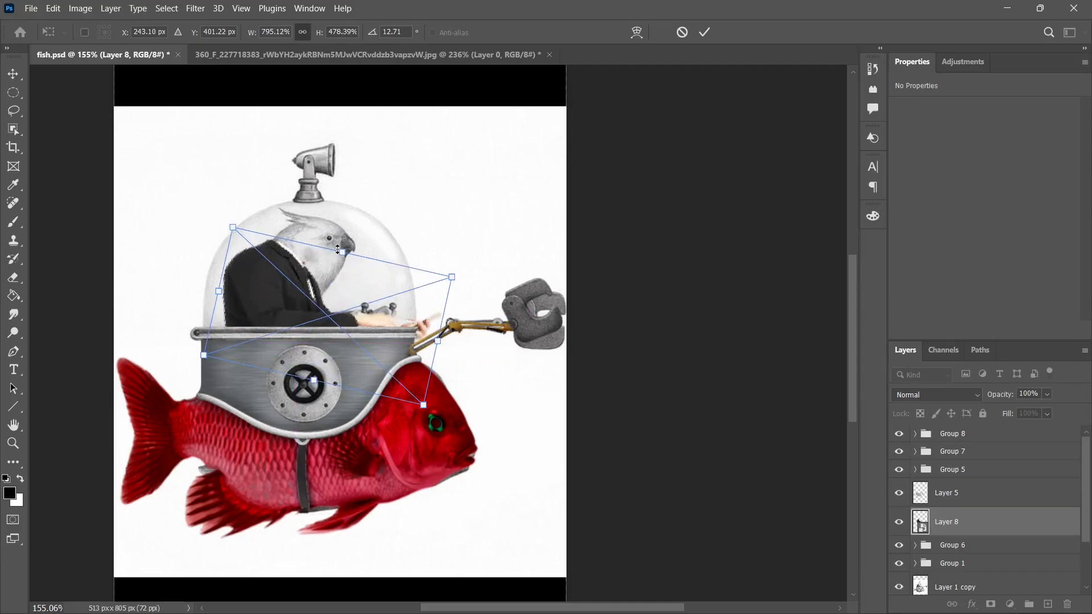
key("Return")
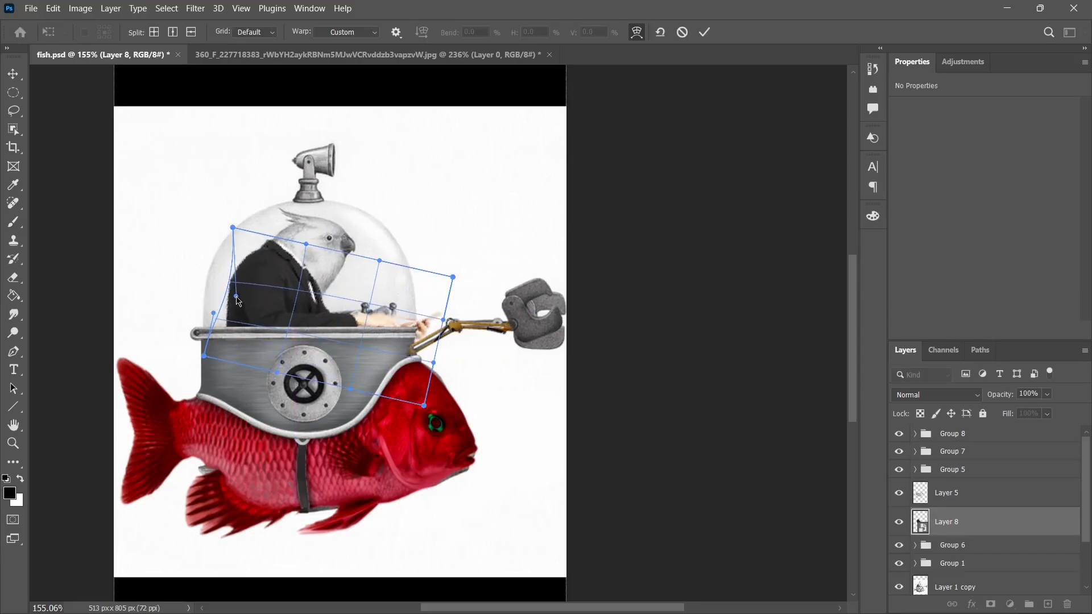
Warp the suit so its back and lapels follow the drawn bird's body inside the dome.
left_click_drag(236, 297, 237, 299)
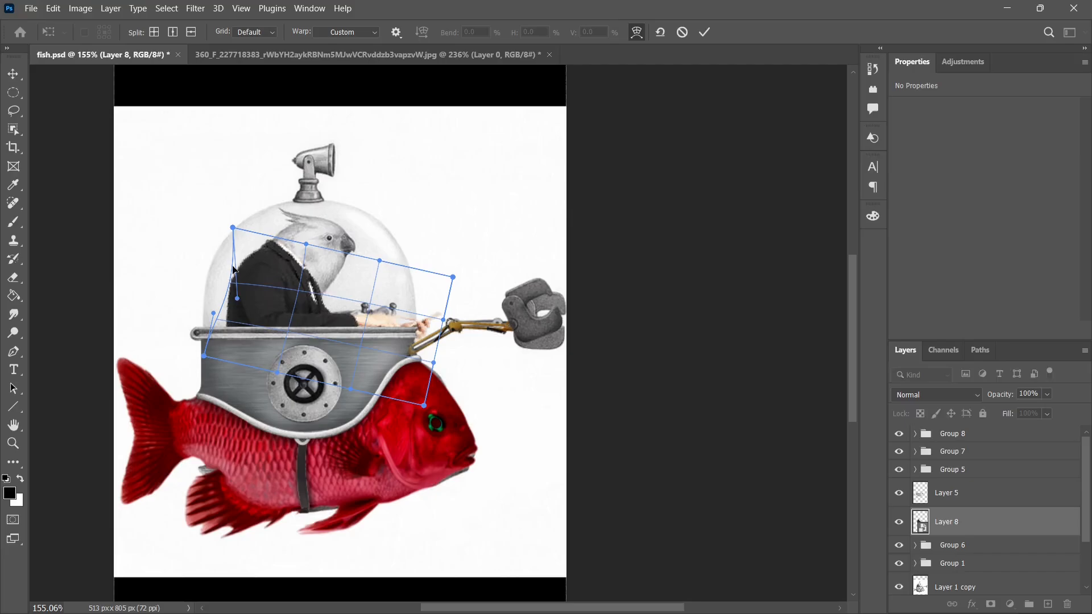
left_click_drag(233, 226, 230, 230)
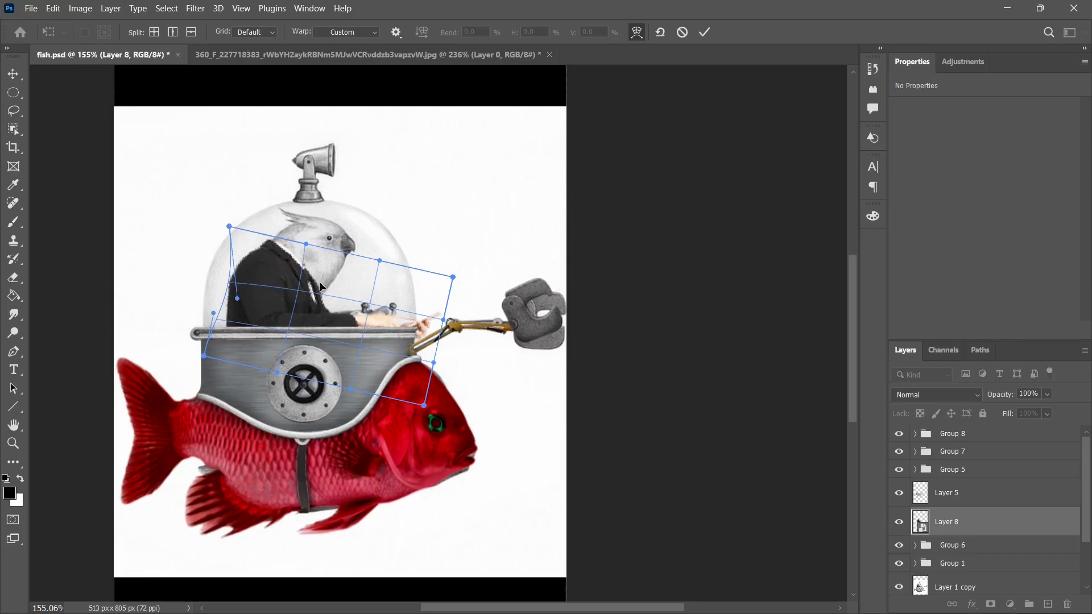
scroll(321, 286, "up", 4)
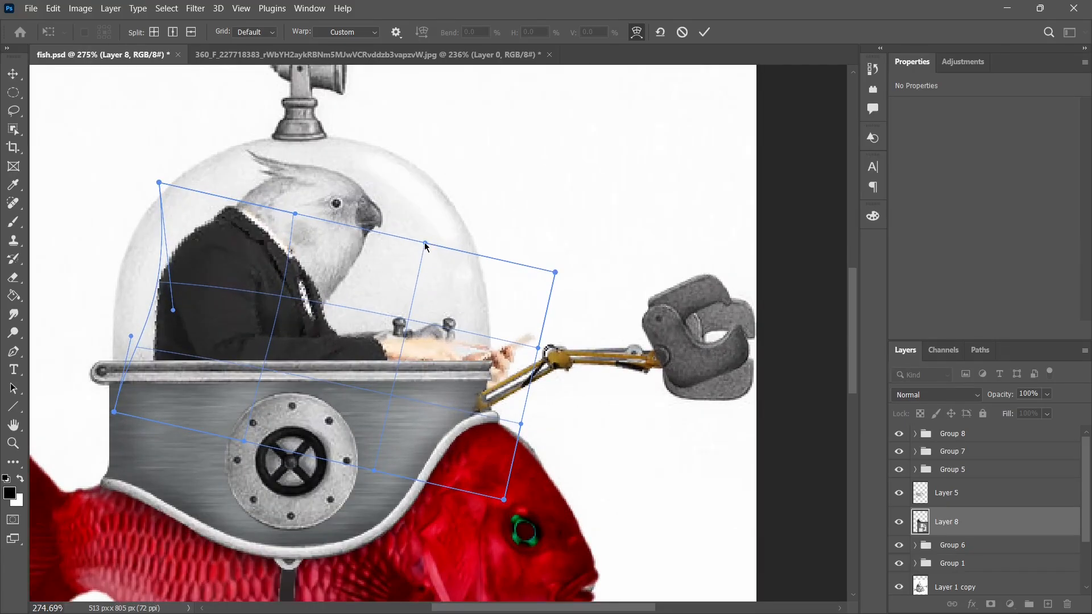
left_click_drag(425, 244, 358, 269)
left_click_drag(201, 373, 204, 385)
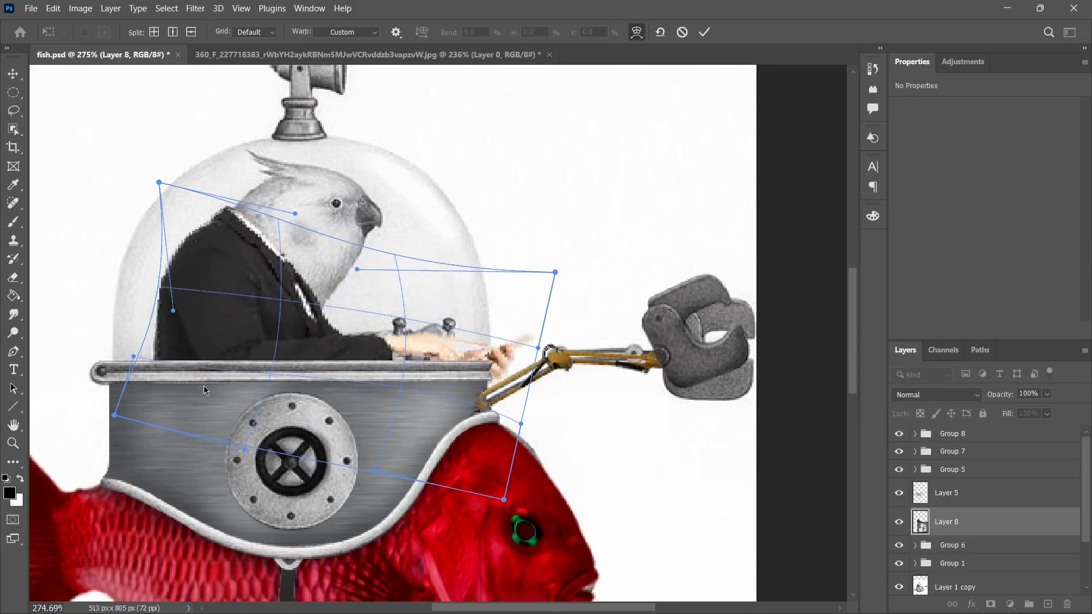
key("Return")
key("b")
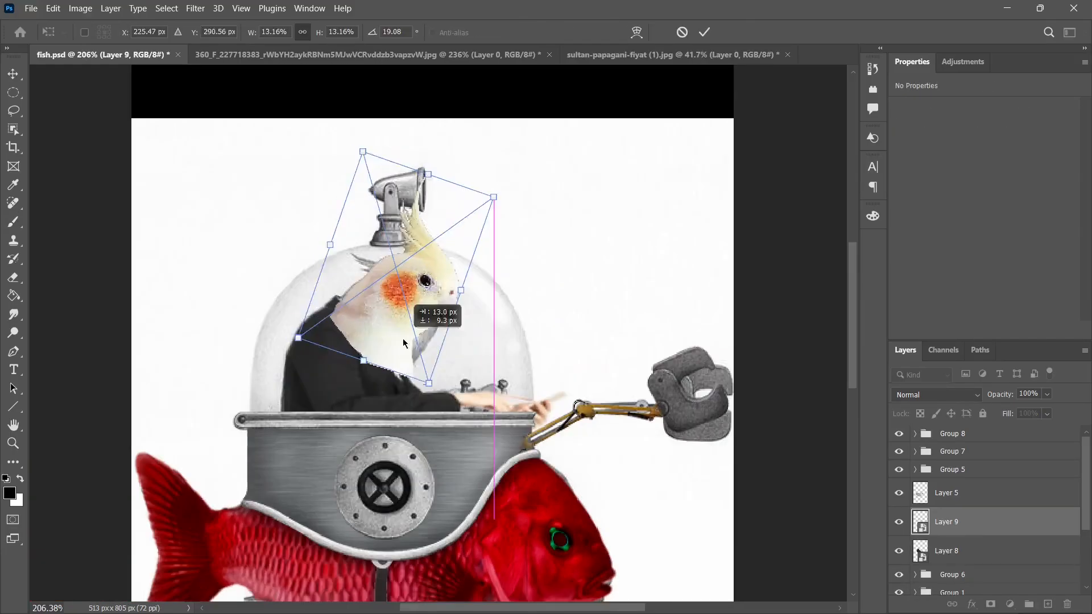
Place the cockatiel head over the drawn bird's head, scaled to 16.64% by 14.05% and rotated to -10.72°.
left_click_drag(391, 294, 391, 366)
left_click_drag(440, 459, 474, 444)
left_click_drag(427, 312, 437, 277)
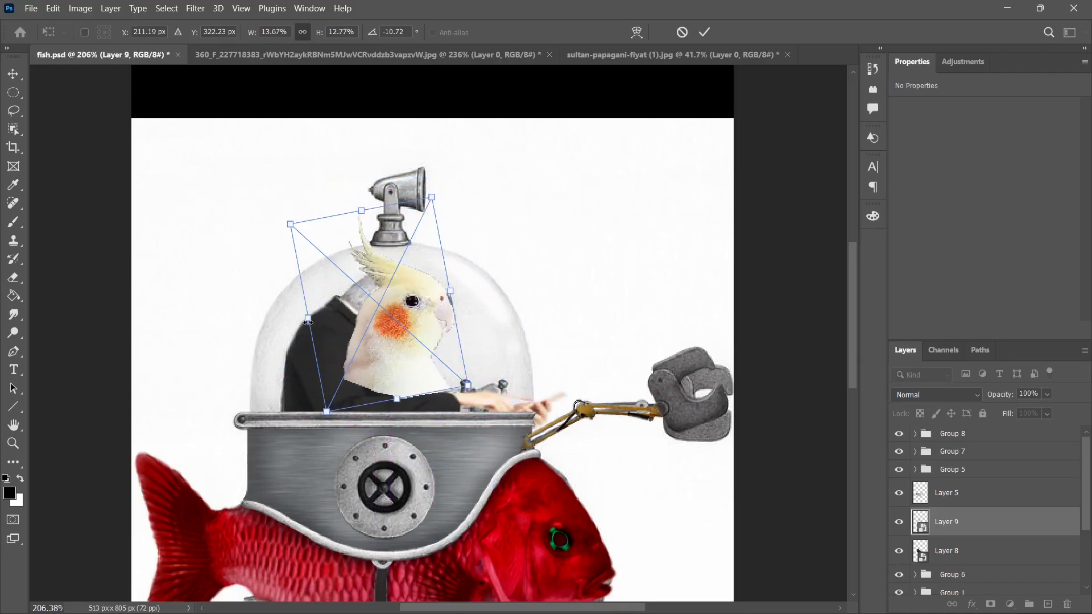
left_click_drag(307, 322, 281, 321)
left_click_drag(272, 224, 256, 211)
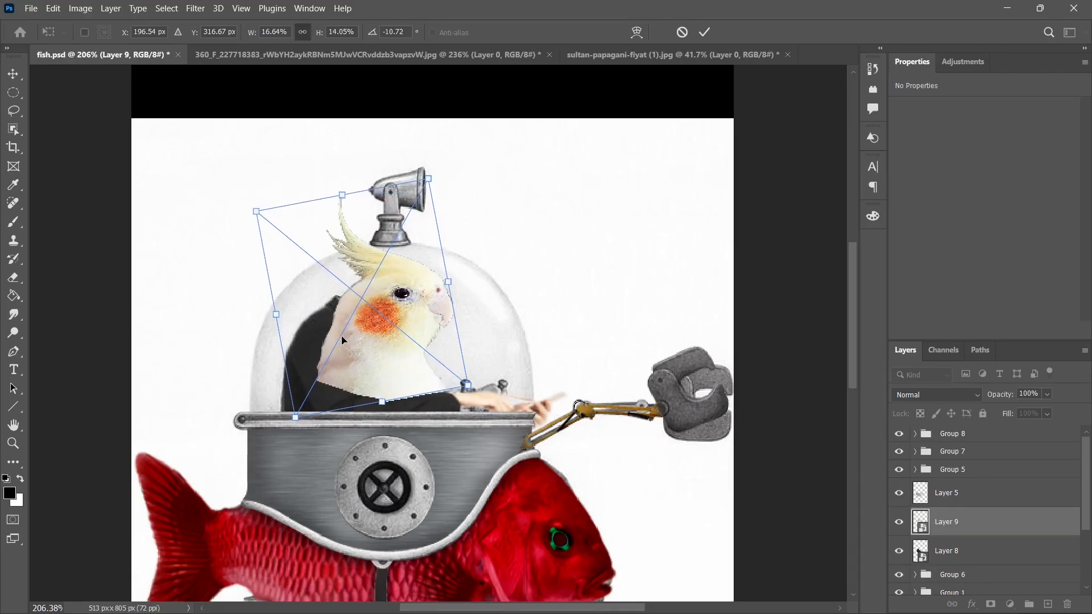
key("Return")
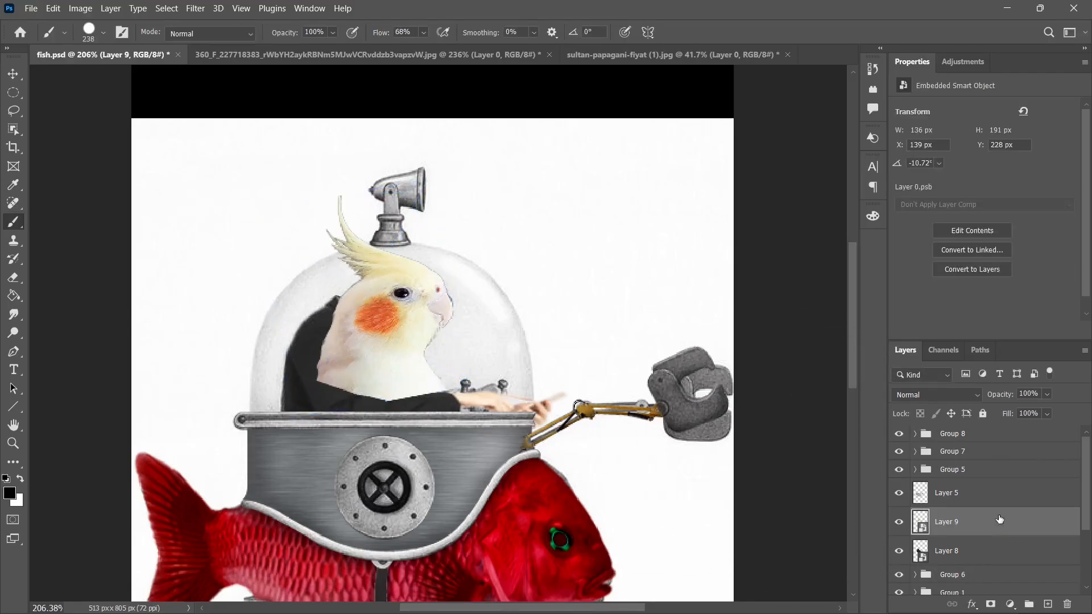
Move the cockatiel layer below the suit layer, then mask out the surplus chest feathers in front of the collar.
left_click_drag(999, 520, 998, 556)
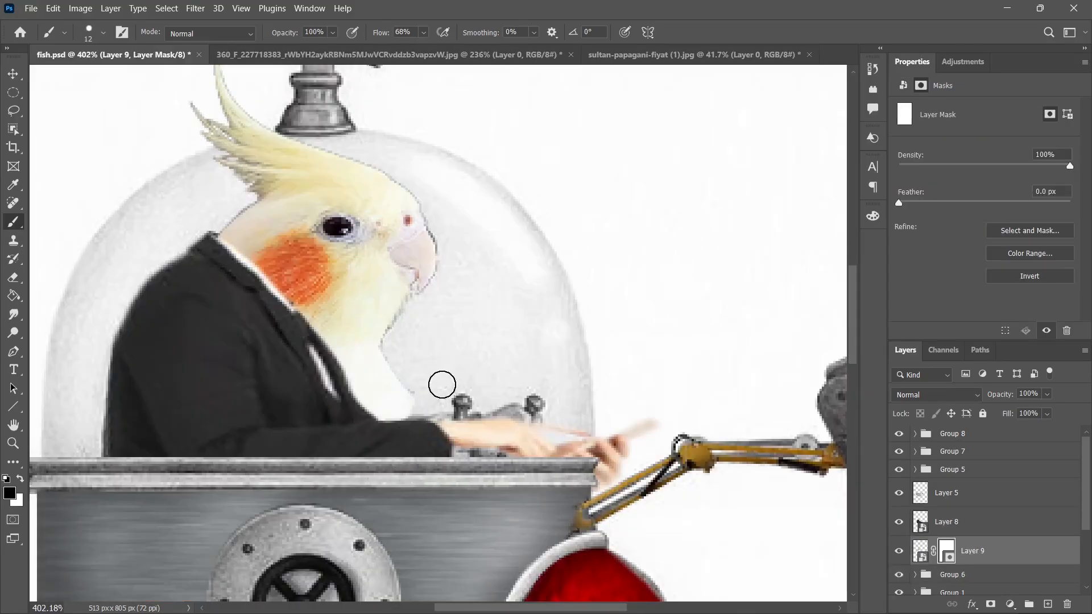
left_click_drag(400, 340, 362, 386)
key("x")
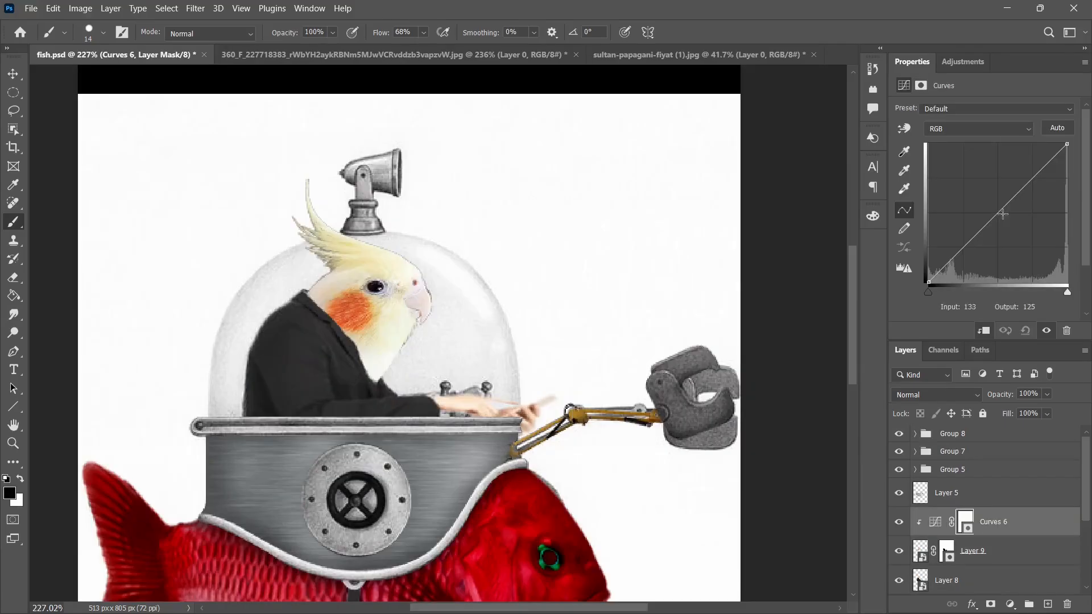
Darken the cockatiel with Curves at input 135, output 98, and paint neck shading along the collar through a -2.13 Exposure mask.
left_click_drag(1016, 195, 1002, 229)
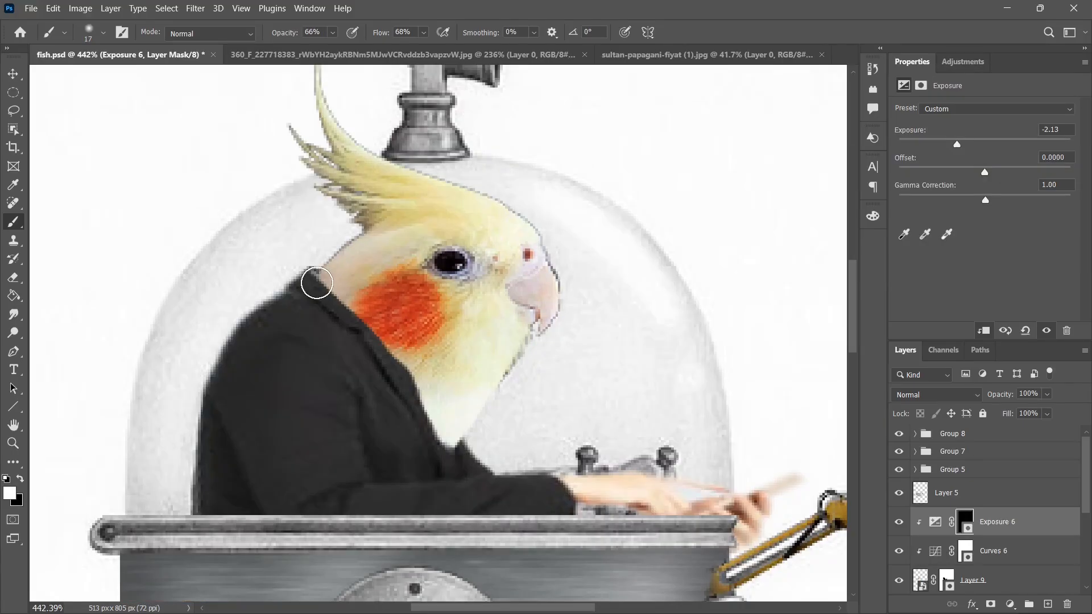
left_click_drag(333, 288, 309, 285)
key("ctrl+z")
key("0")
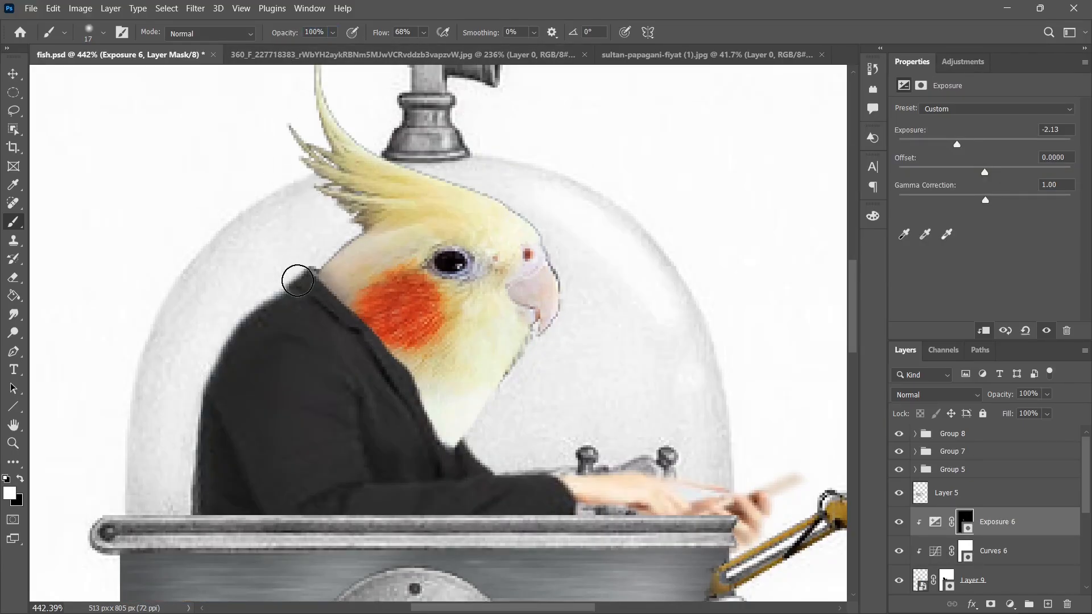
left_click_drag(410, 414, 443, 472)
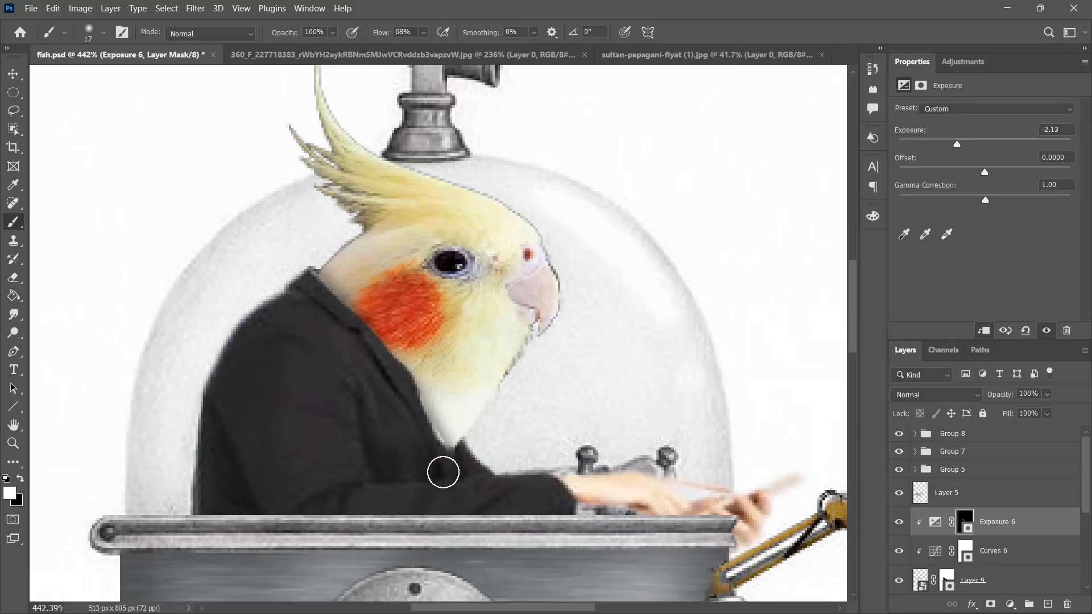
mouse_move(422, 433)
left_mouse_down()
mouse_move(417, 416)
mouse_move(432, 411)
mouse_move(414, 389)
mouse_move(361, 322)
mouse_move(285, 262)
left_mouse_up()
key("ctrl+z")
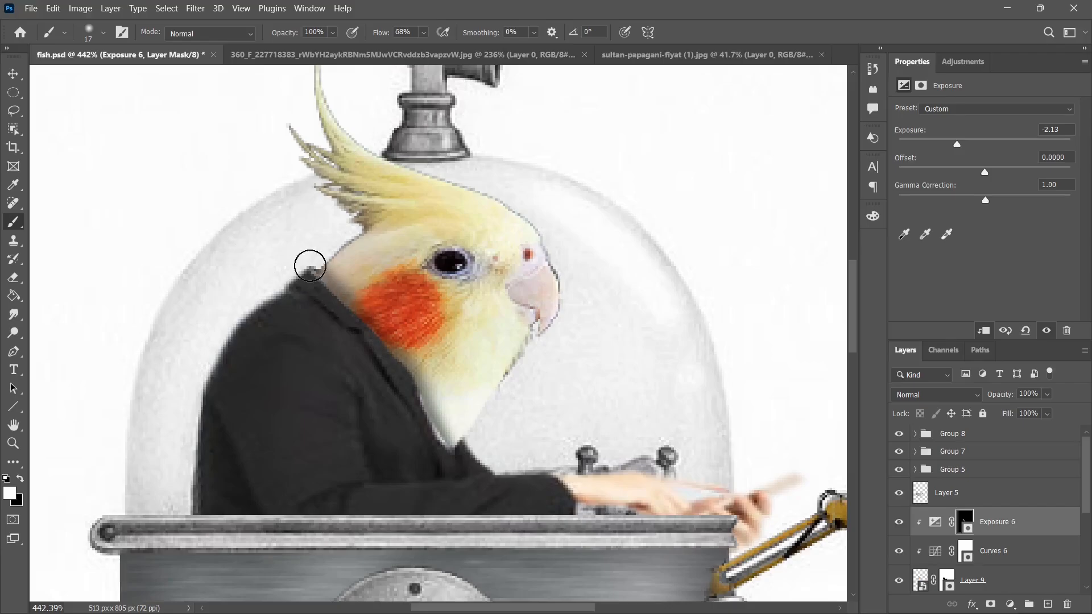
mouse_move(367, 302)
left_mouse_down()
mouse_move(422, 351)
mouse_move(448, 427)
left_mouse_up()
right_click(374, 238, "alt")
key("x")
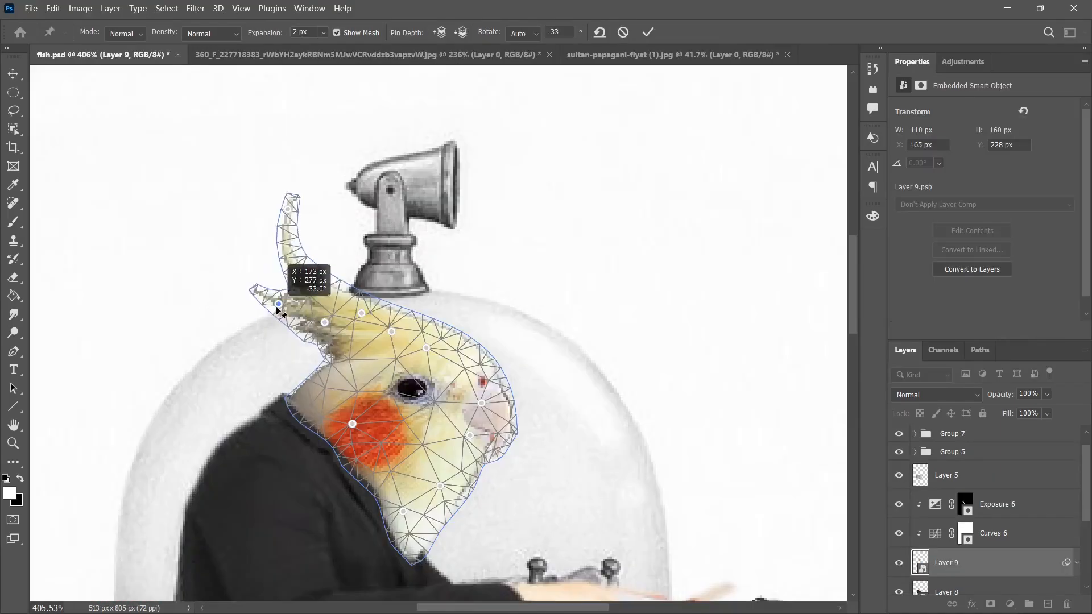
Bend the cockatiel's crest backward and down with Puppet Warp so it fits inside the dome.
left_click_drag(296, 267, 273, 343)
left_click_drag(291, 210, 236, 343)
left_click_drag(326, 323, 328, 336)
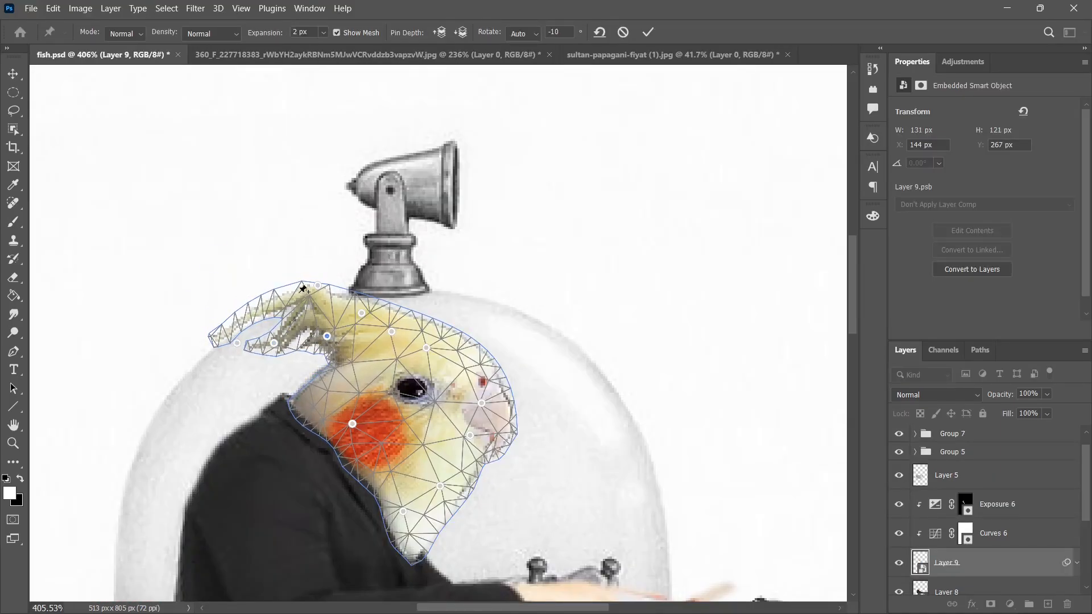
left_click_drag(319, 286, 328, 320)
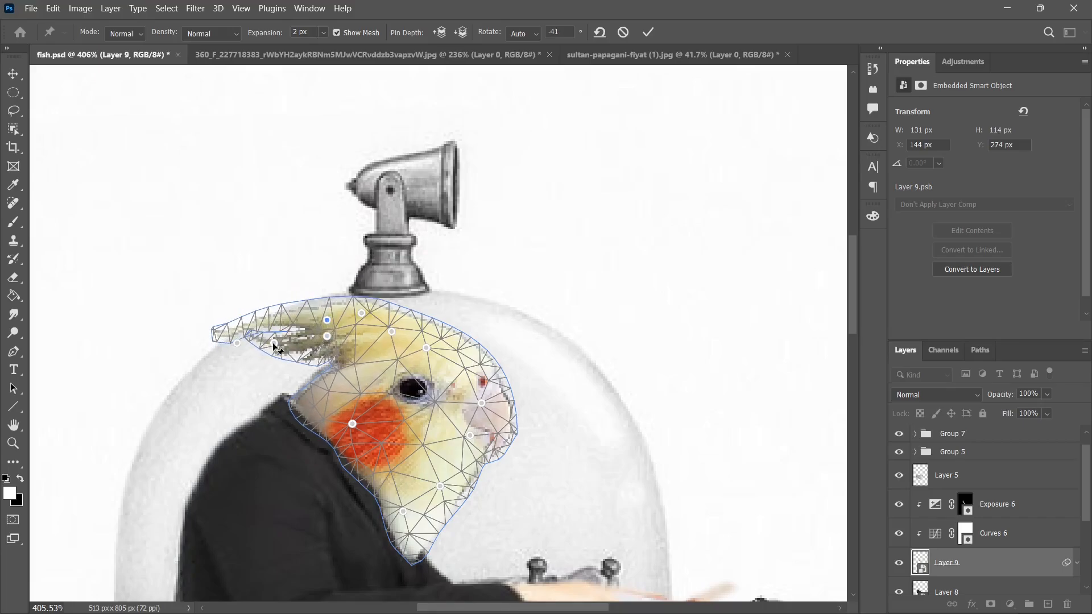
left_click_drag(326, 319, 325, 323)
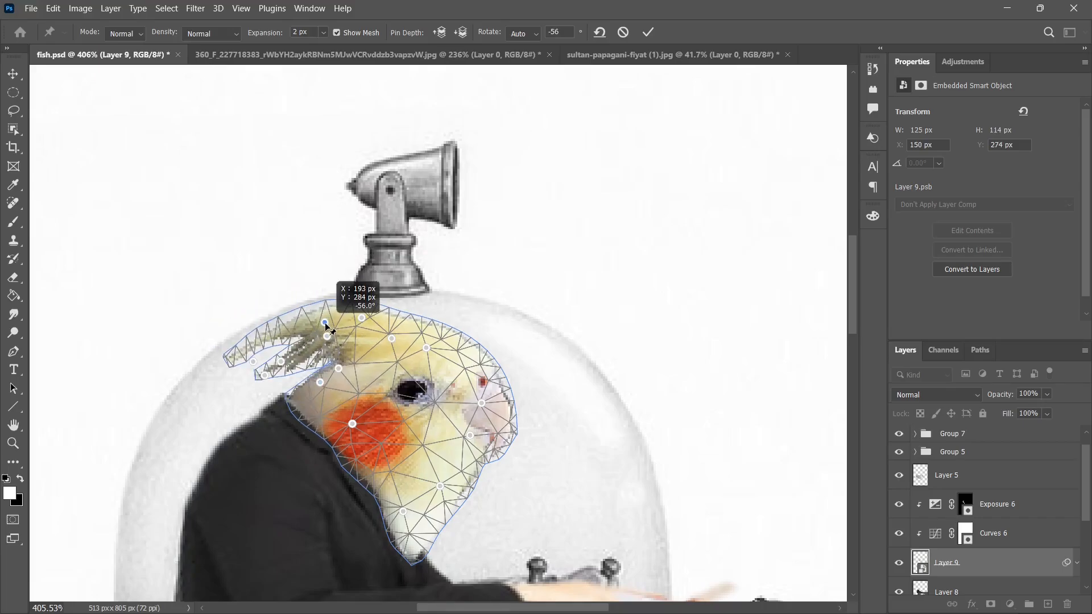
key("Return")
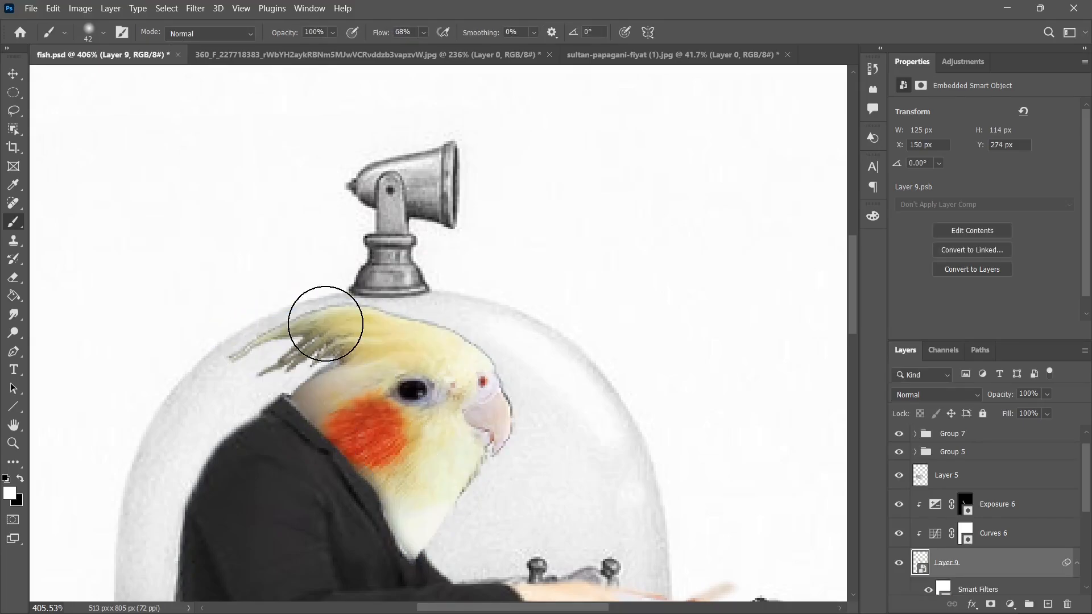
Fit the glass dome image over the drawn dome at 256 by 224 px, masked below the rim, with 24% opacity.
key("ctrl+0")
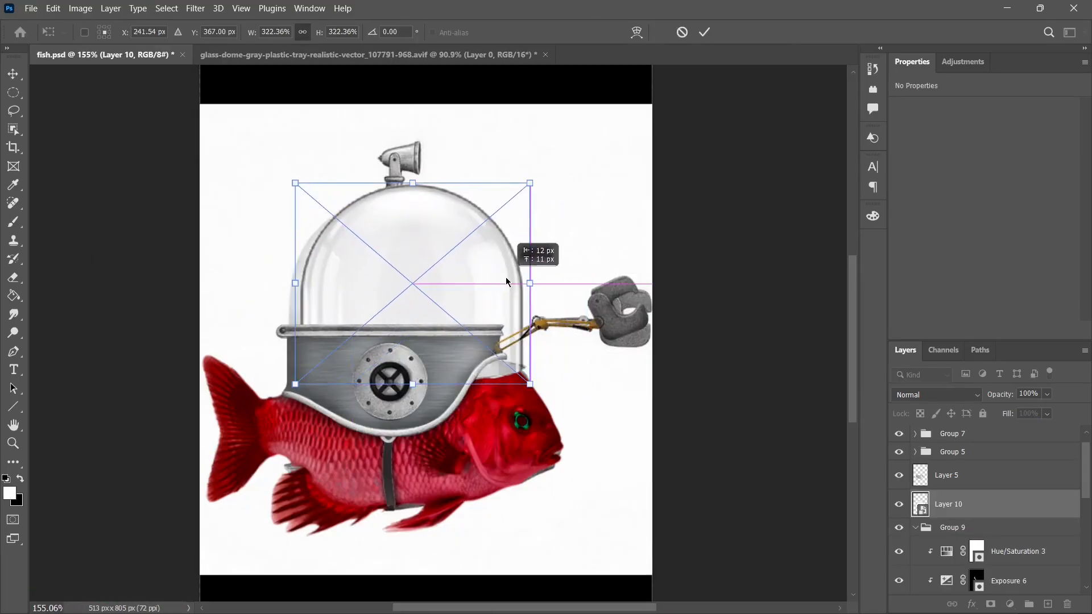
left_click_drag(504, 271, 504, 296)
left_click_drag(508, 195, 507, 190)
left_click_drag(510, 291, 512, 295)
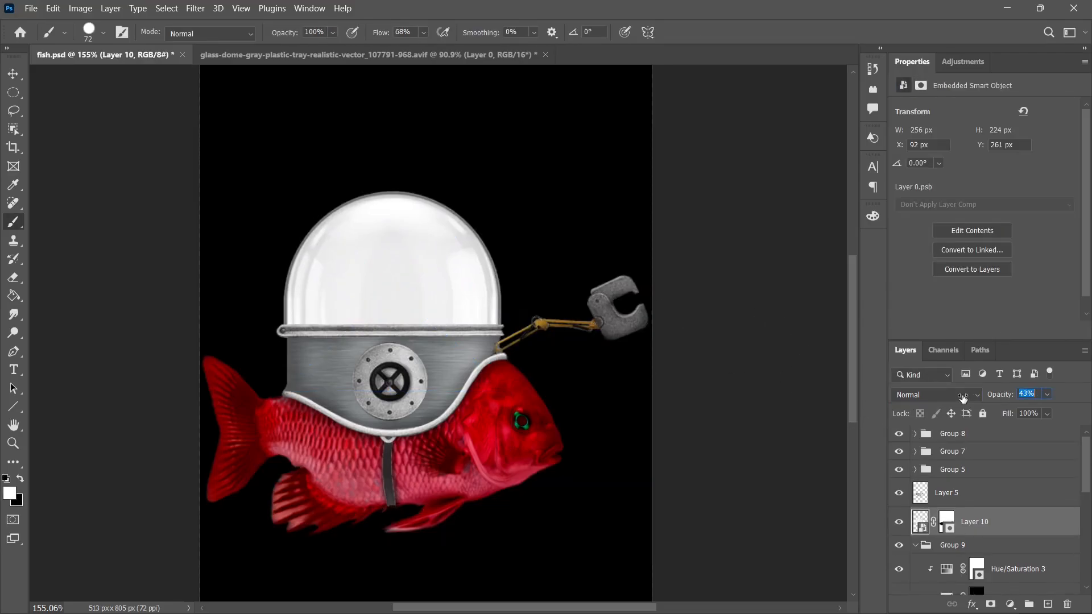
left_click_drag(999, 394, 950, 402)
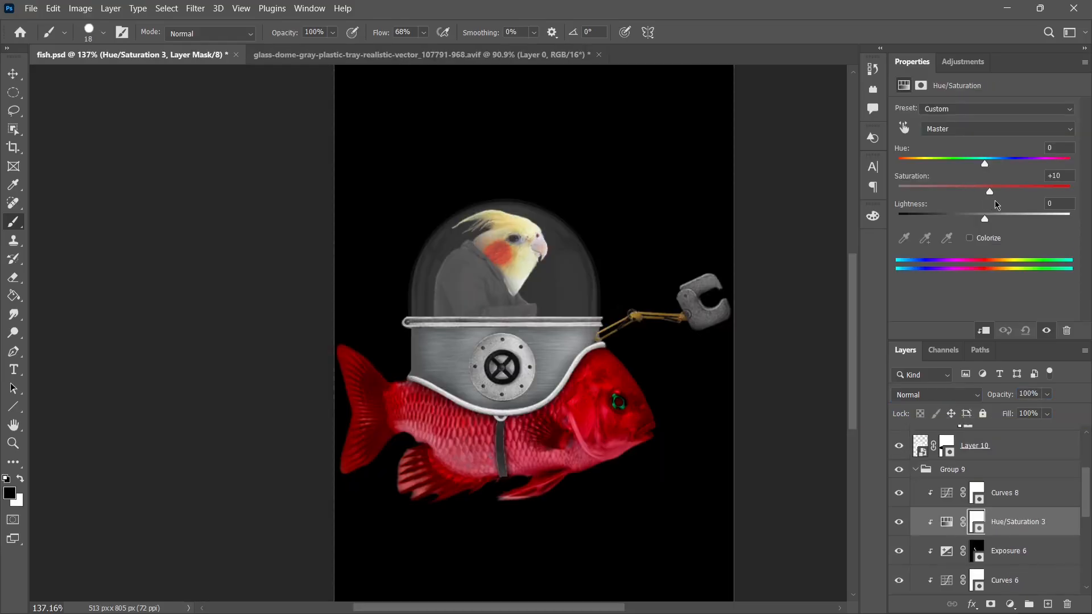
Adjust the glass dome's tones with a clipped Curves adjustment.
left_click_drag(995, 200, 1011, 201)
left_click_drag(987, 215, 1011, 230)
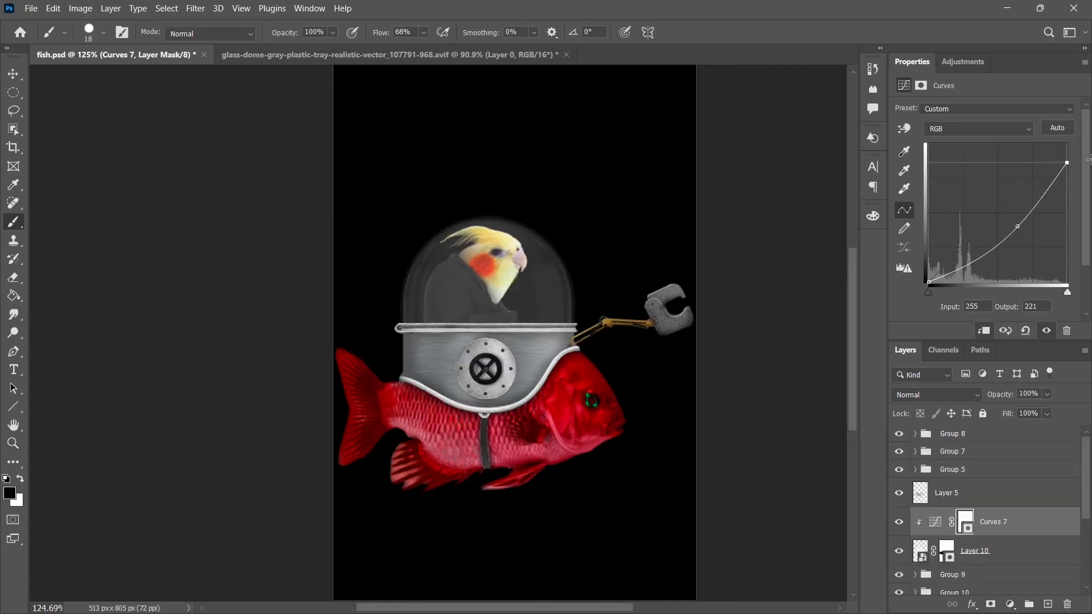
left_click_drag(1064, 165, 1088, 142)
left_click_drag(1002, 226, 1041, 225)
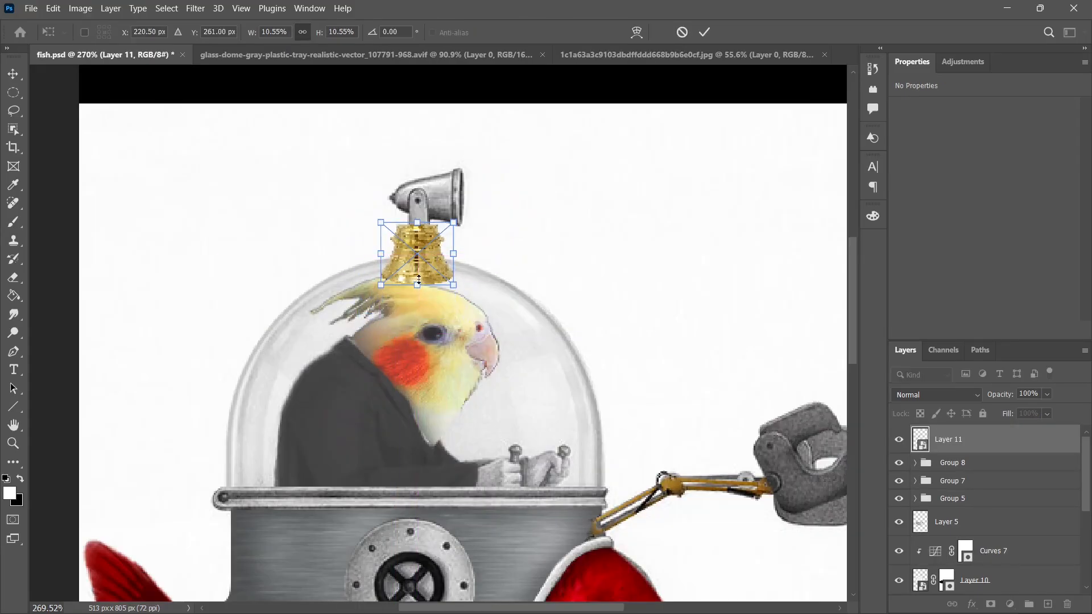
Position the golden bell over the searchlight's drawn base and clone its brass texture up over the lamp bracket.
left_click_drag(419, 279, 419, 269)
key("Return")
key("b")
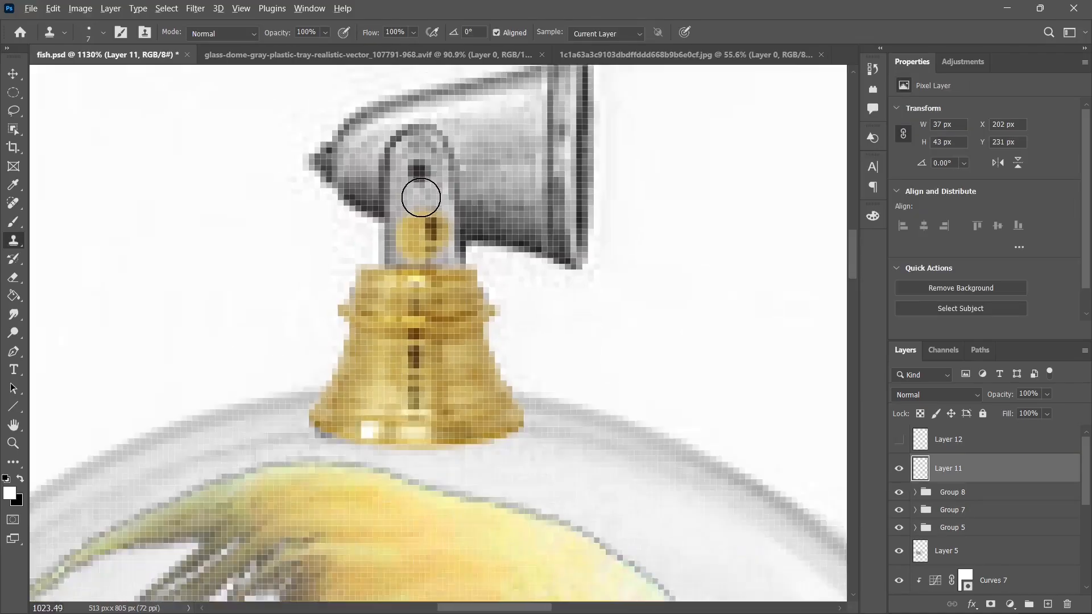
scroll(413, 229, "down", 2)
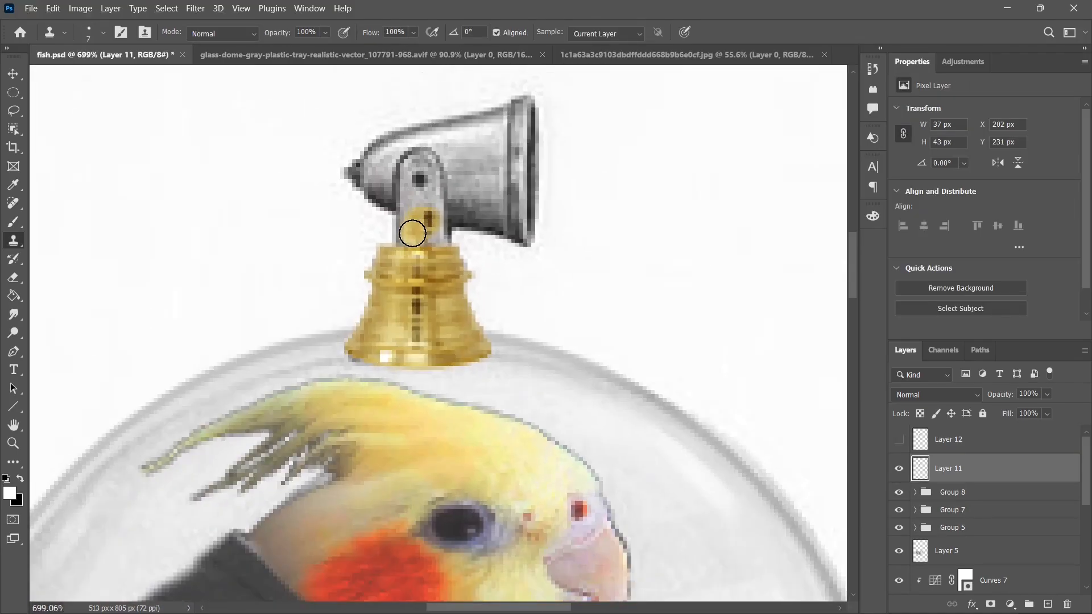
mouse_move(410, 232)
left_mouse_down()
mouse_move(414, 166)
mouse_move(428, 177)
mouse_move(433, 246)
left_mouse_up()
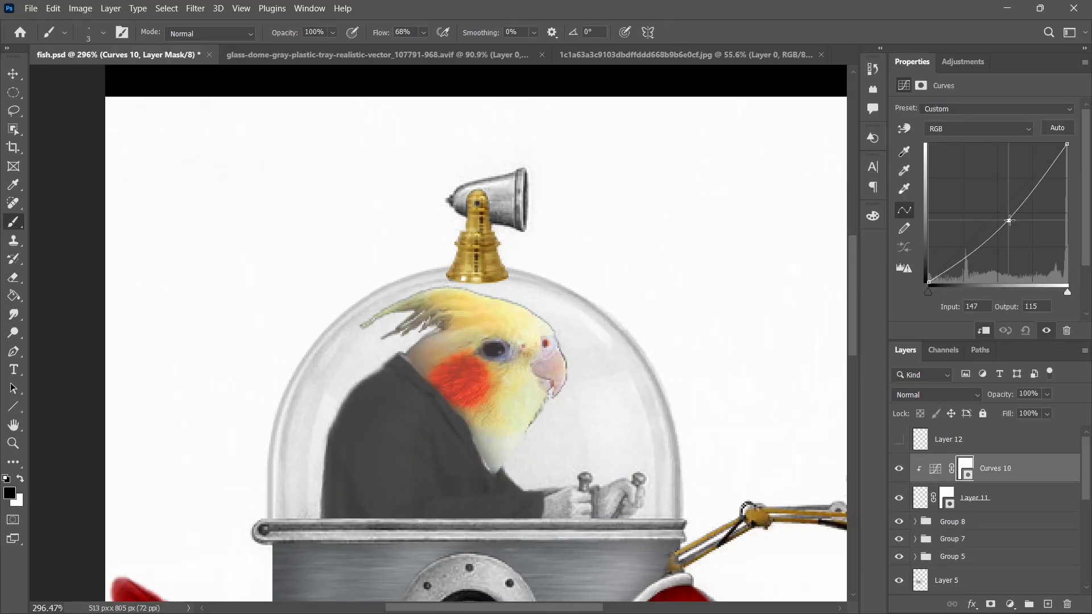
Add a -1.47 Exposure adjustment to the brass searchlight base and paint shading onto it through the mask.
left_click(968, 70)
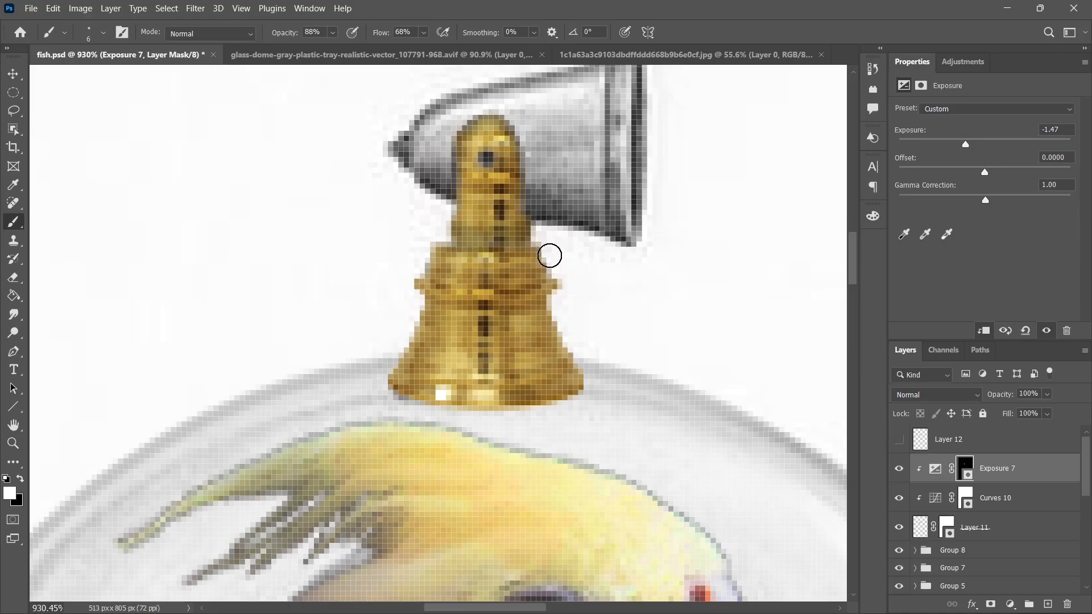
right_click(516, 390, "alt")
mouse_move(377, 390)
left_mouse_down()
mouse_move(402, 414)
mouse_move(561, 419)
left_mouse_up()
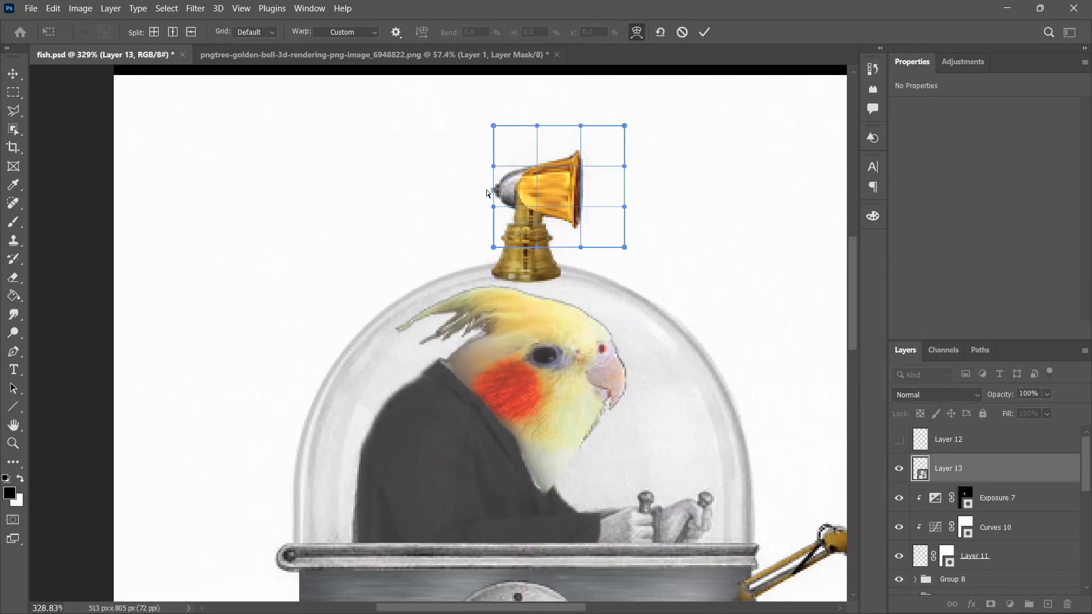
Stretch the golden bell, rotated to -56.13°, to cover the drawn searchlight horn.
left_click_drag(494, 193, 455, 196)
left_click_drag(608, 197, 614, 198)
left_click_drag(547, 237, 544, 234)
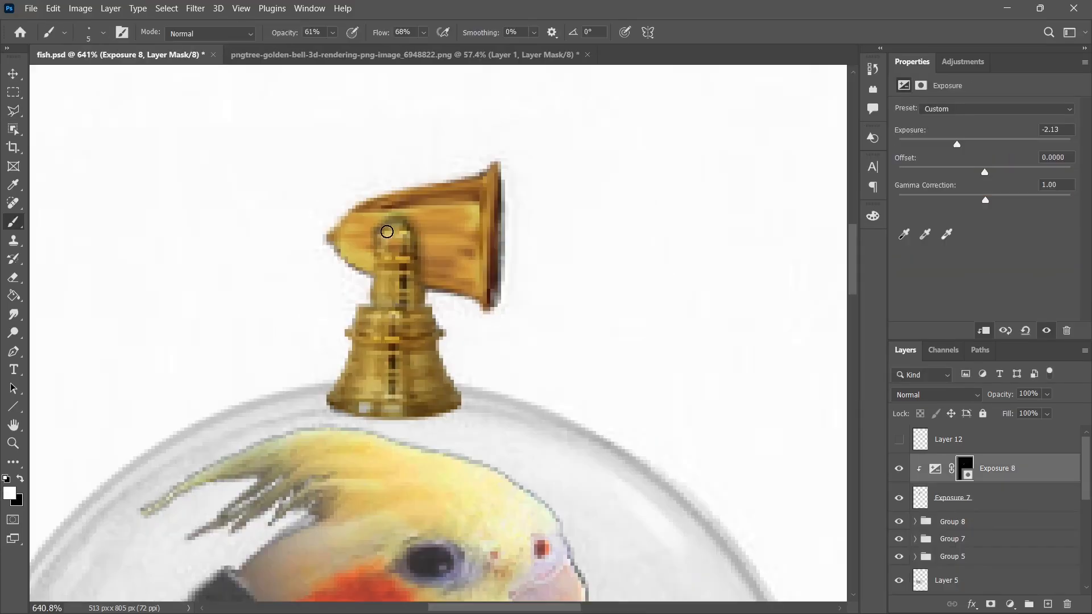
Paint shading on the brass searchlight through a -2.13 Exposure adjustment's mask at 61% brush opacity.
mouse_move(390, 232)
left_mouse_down()
mouse_move(420, 280)
mouse_move(490, 308)
mouse_move(440, 284)
mouse_move(470, 319)
mouse_move(353, 267)
left_mouse_up()
right_click(503, 191, "alt")
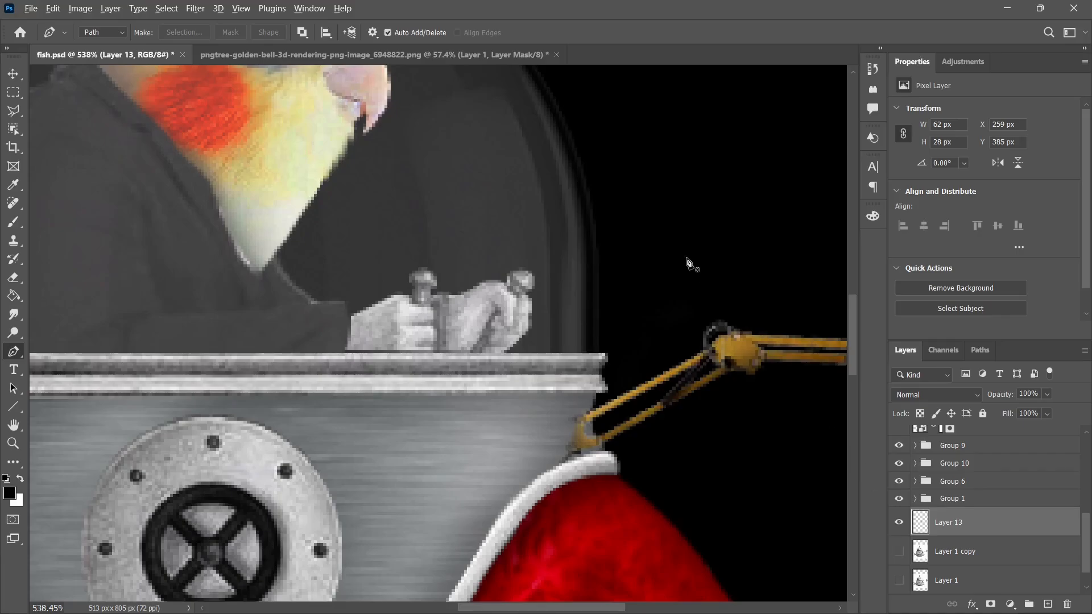
key("ctrl+0")
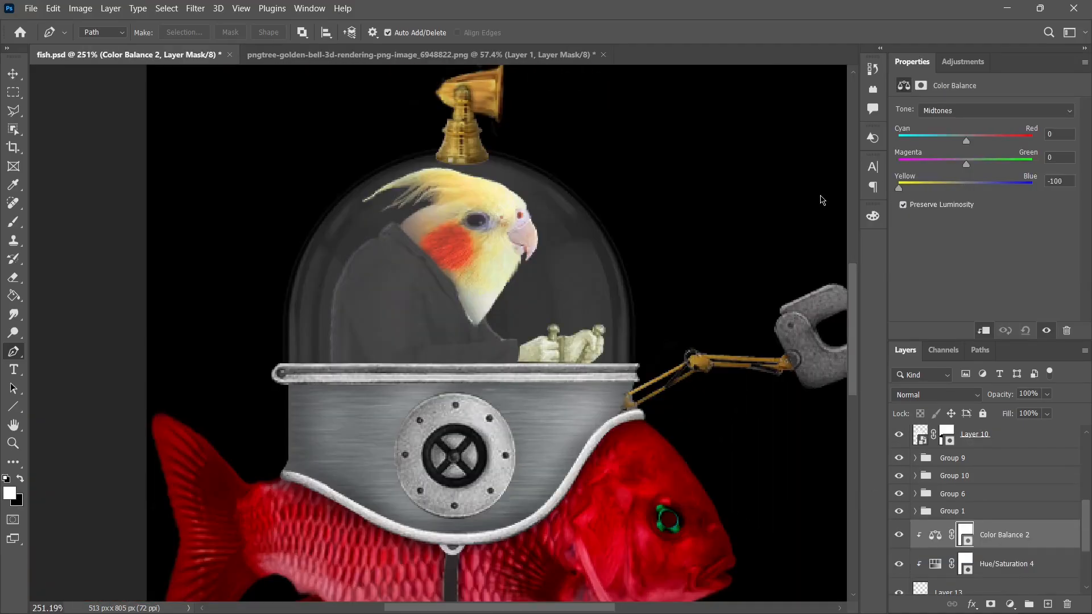
Tint the pilot's gray hands yellow with a color adjustment.
left_click(974, 111)
left_click(961, 145)
left_click_drag(966, 188, 945, 193)
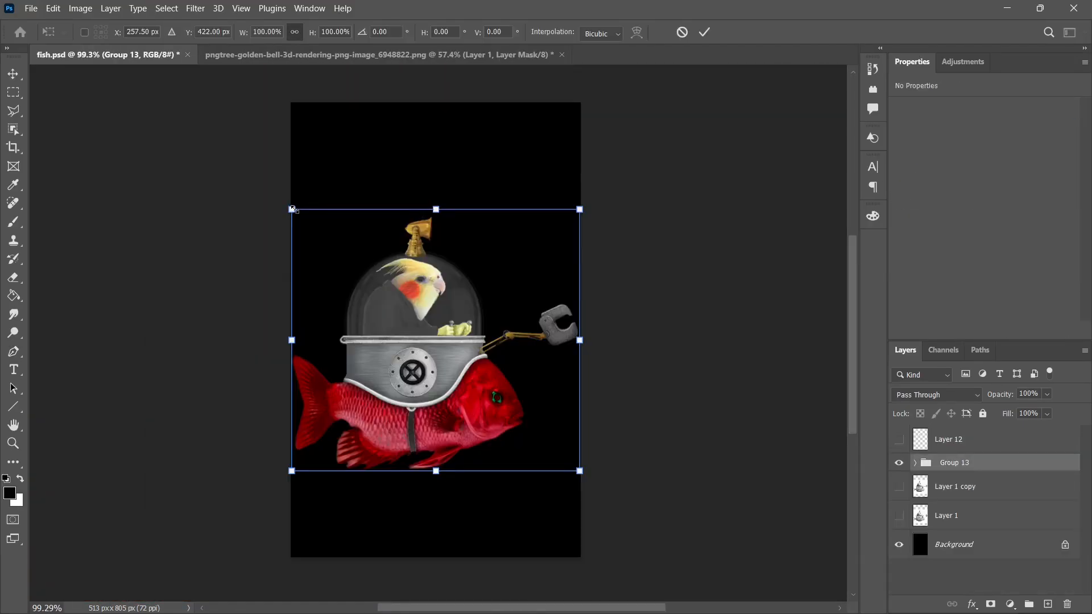
Scale the whole fish submarine group to about 80%, center it on the canvas and hide the black background.
left_click_drag(292, 209, 354, 267)
left_click_drag(462, 385, 450, 345)
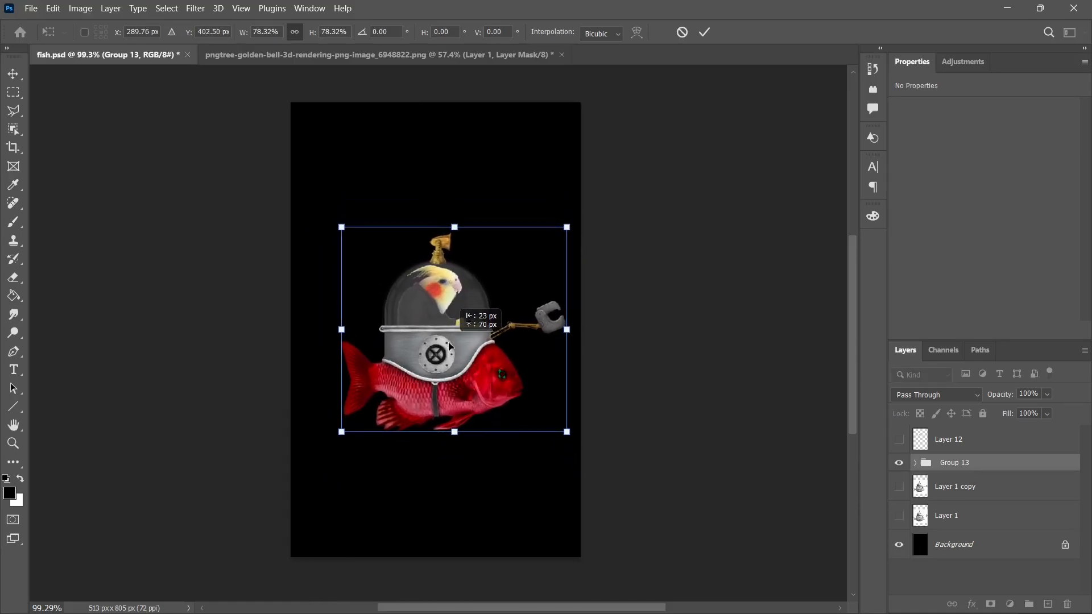
left_click_drag(340, 432, 333, 435)
mouse_move(476, 335)
left_mouse_down()
mouse_move(484, 338)
mouse_move(467, 336)
left_mouse_up()
key("Return")
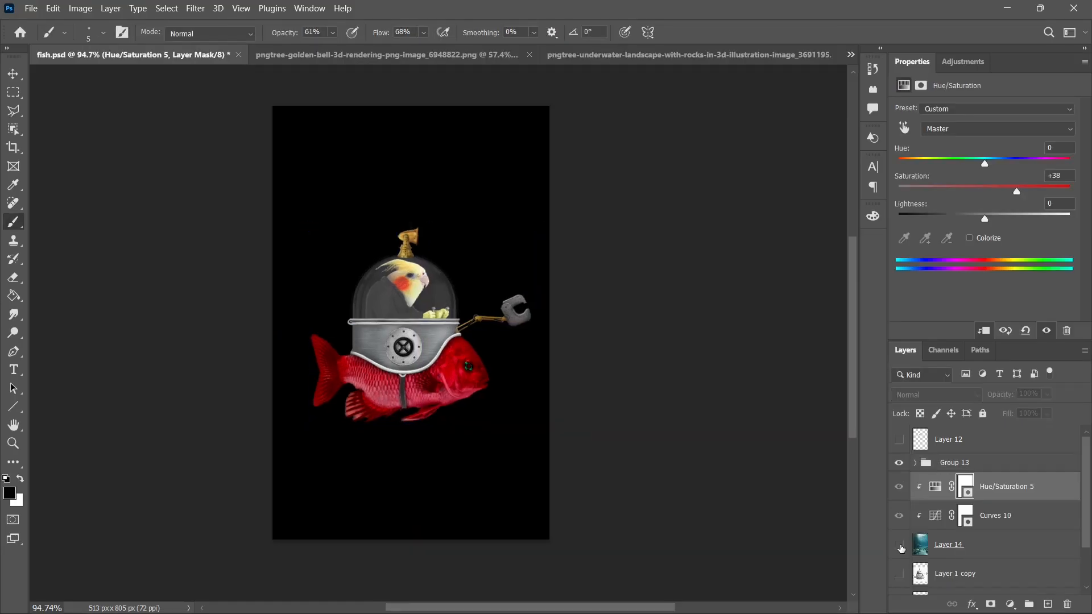
left_click(900, 545)
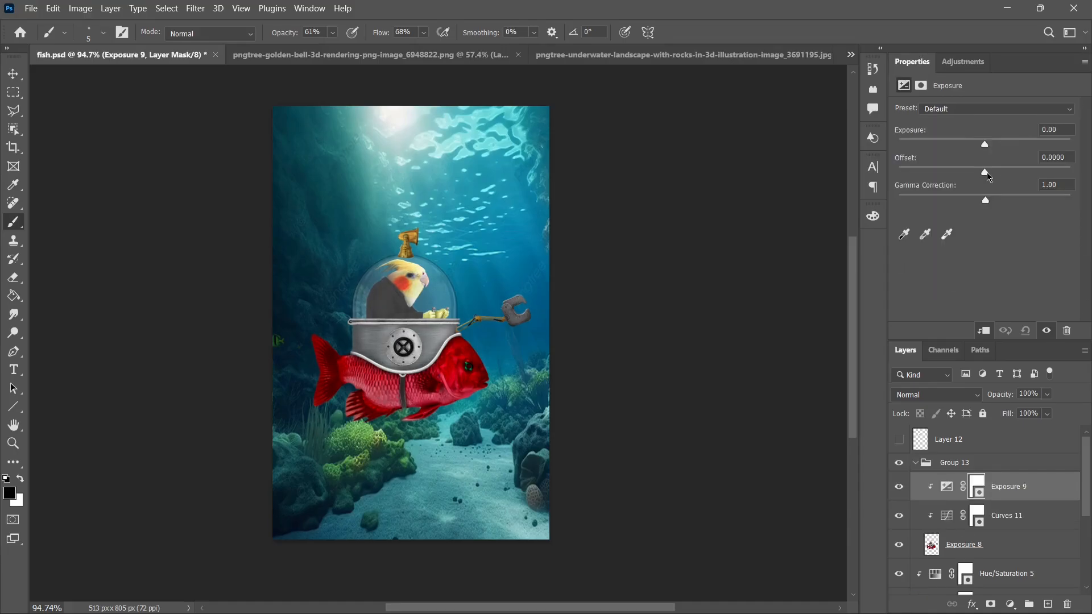
Adjust the submarine's tones with clipped Curves and Exposure adjustments and paint highlights on its metal parts through a +2.46 Exposure adjustment's mask.
left_click_drag(984, 172, 979, 178)
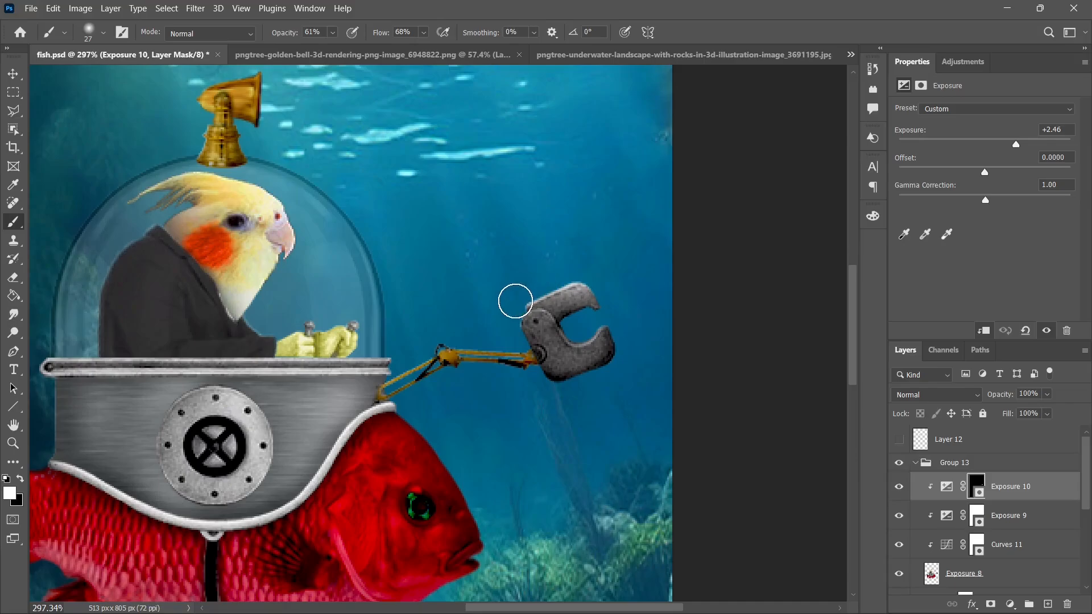
right_click(603, 332, "alt")
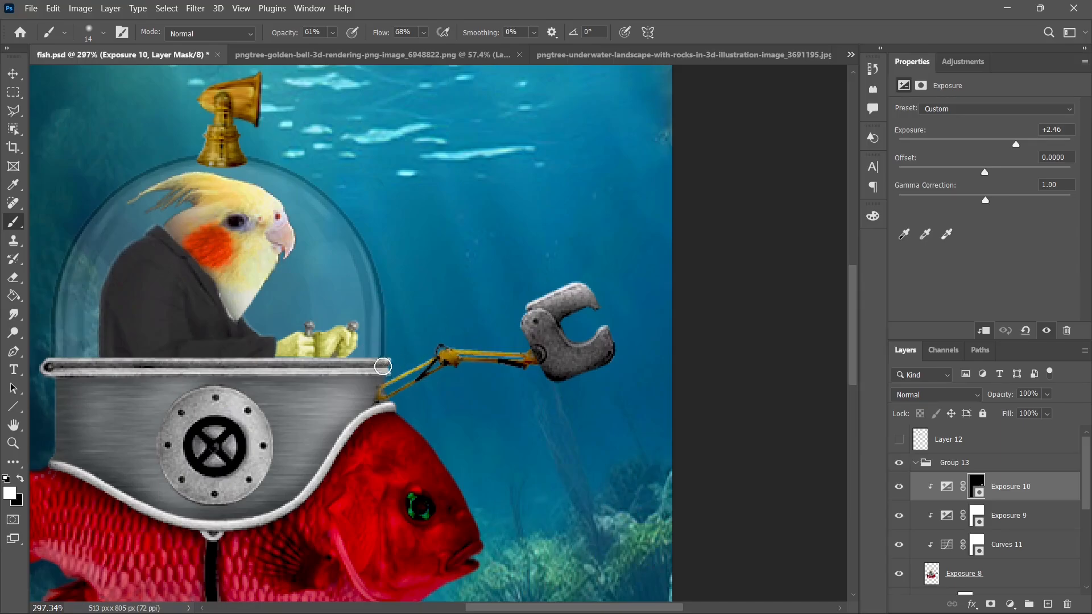
right_click(426, 430, "alt")
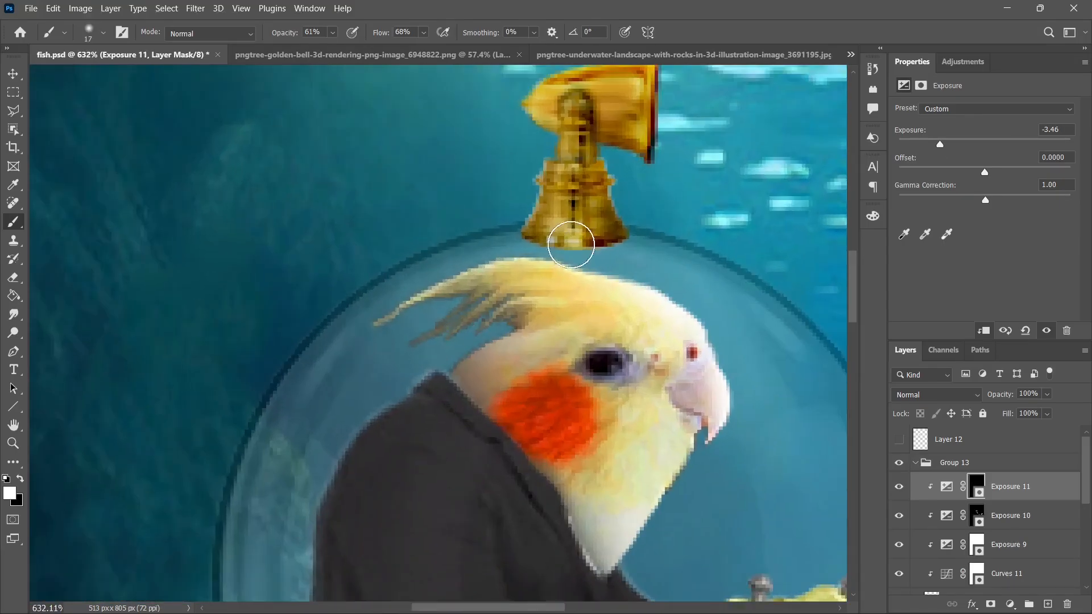
mouse_move(568, 236)
left_mouse_down()
mouse_move(586, 244)
mouse_move(547, 241)
mouse_move(632, 261)
left_mouse_up()
scroll(631, 261, "down", 4)
right_click(602, 259, "alt")
scroll(713, 287, "down", 2)
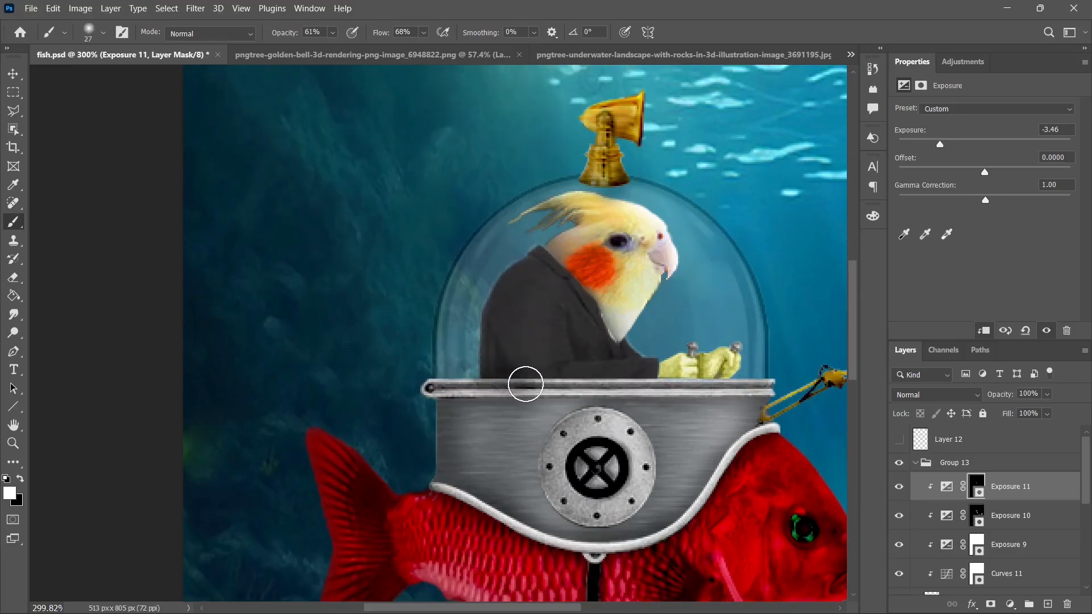
Paint shadows on the pilot and fish submarine through a -3.46 Exposure adjustment's mask, lowering the brush opacity to 35%.
scroll(526, 386, "up", 2)
left_click_drag(527, 385, 575, 373)
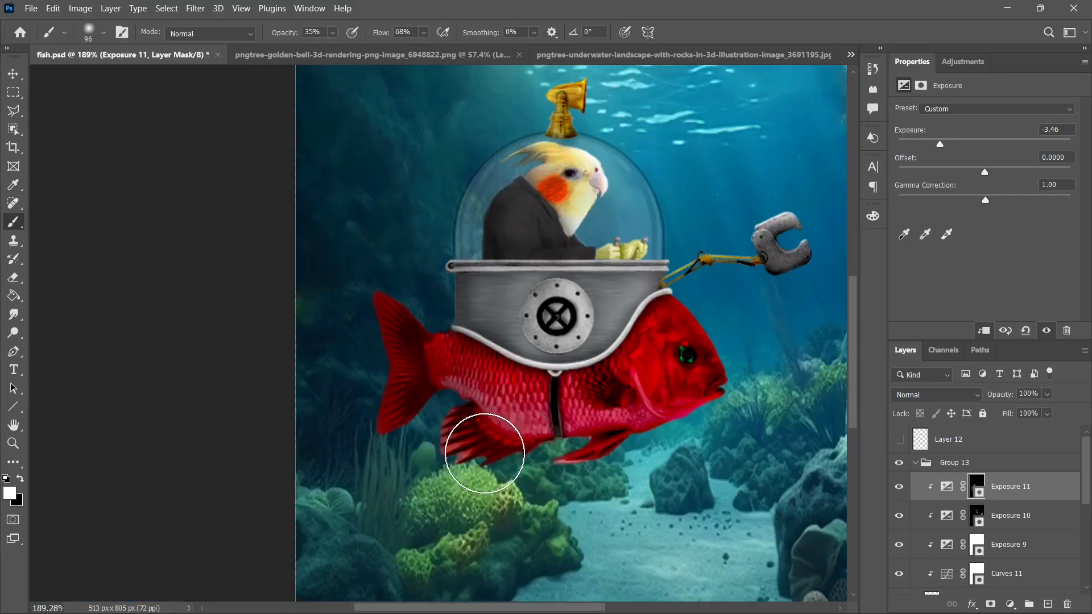
scroll(563, 444, "down", 3)
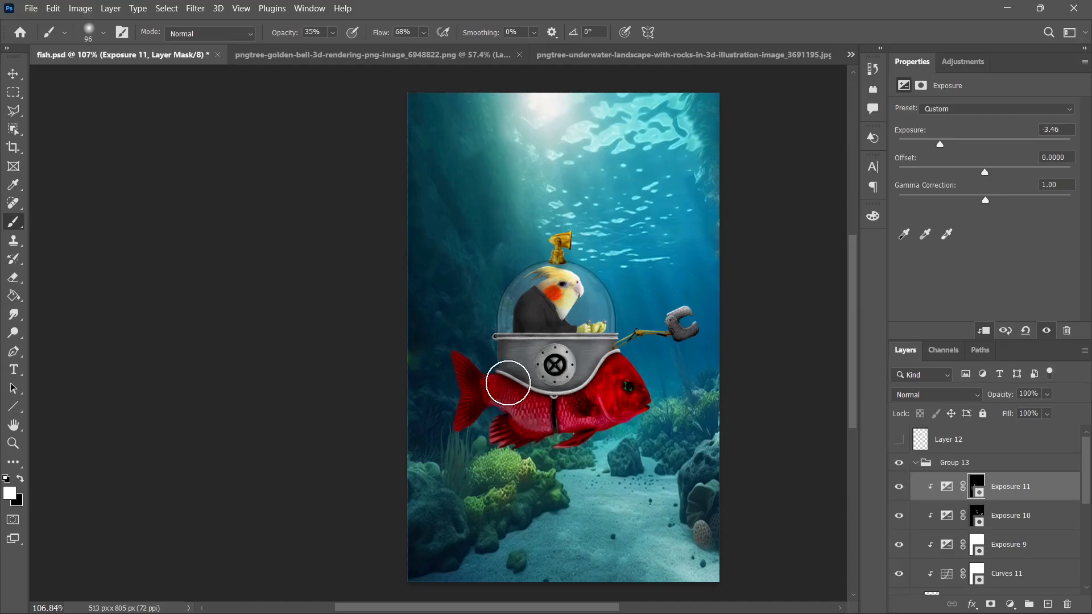
scroll(707, 404, "down", 2)
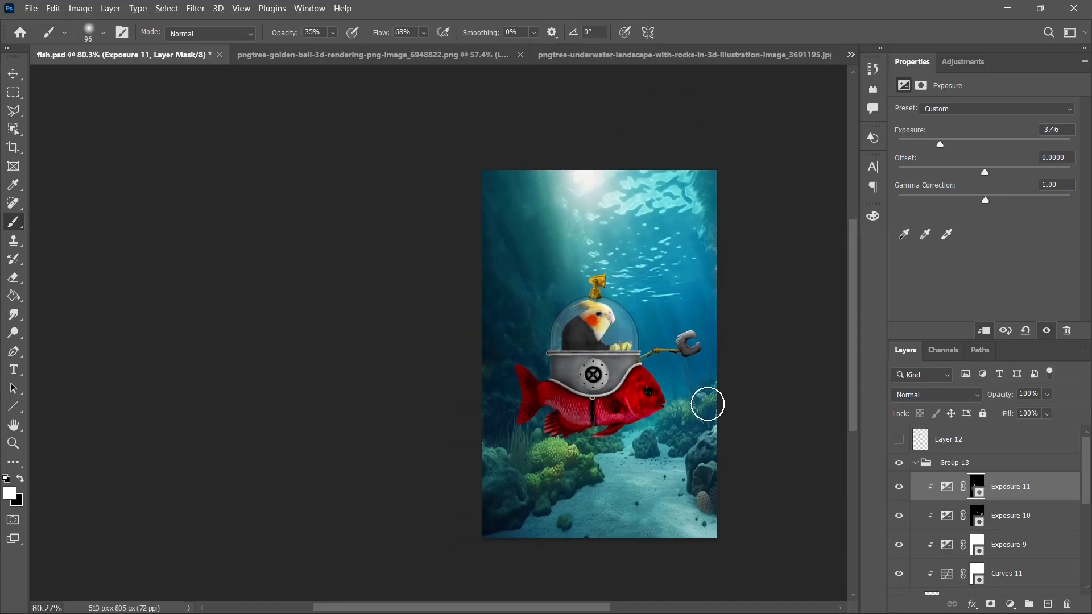
key("x")
scroll(637, 401, "up", 3)
scroll(606, 417, "down", 2)
key("x")
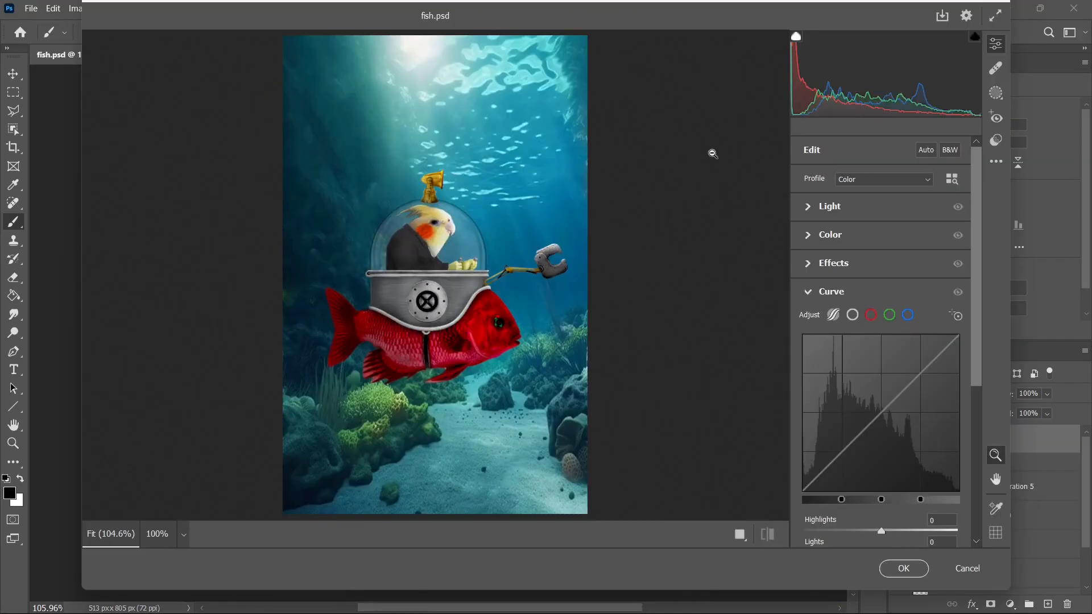
Grade the composite with the Camera Raw Filter: exposure -0.25, highlights +5, shadows +2, slightly lower whites, vibrance +16 and fine-tuned saturation.
left_click(808, 206)
left_click_drag(881, 240, 876, 328)
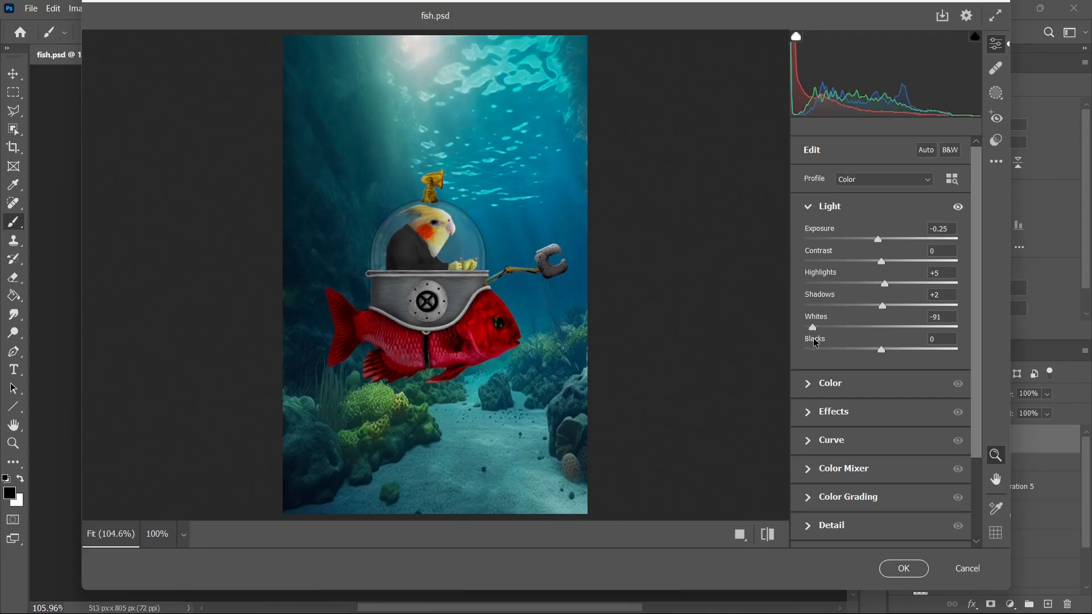
left_click(831, 382)
mouse_move(881, 291)
left_mouse_down()
mouse_move(868, 292)
mouse_move(890, 292)
mouse_move(879, 291)
left_mouse_up()
double_click(877, 292)
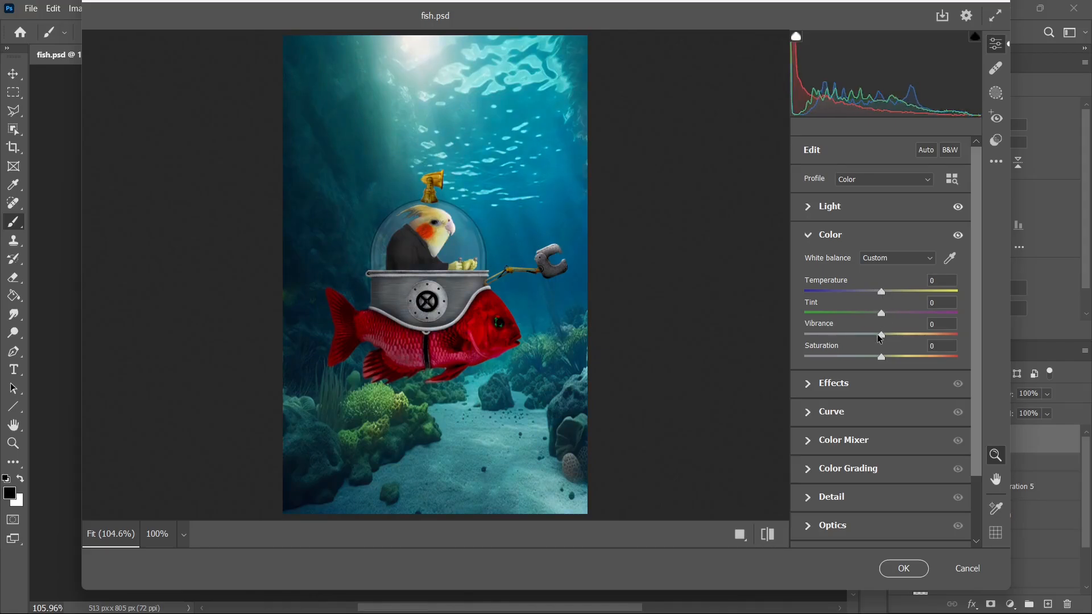
left_click_drag(894, 341, 875, 364)
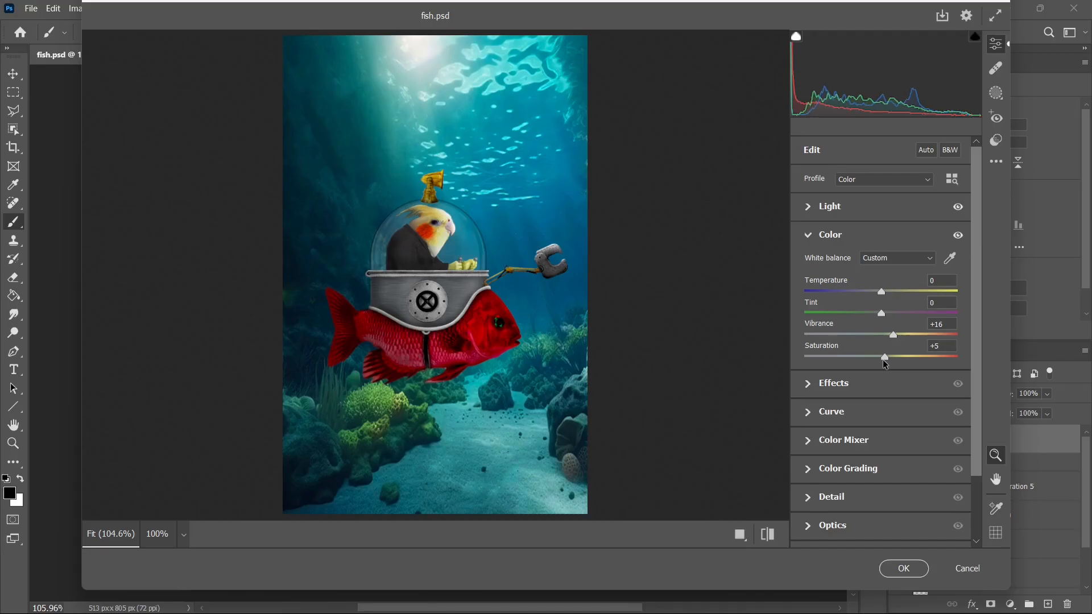
Fine-tune the effects, set the tone curve's highlights to -7, lights to -13 and darks to +2, and apply the Camera Raw grade.
left_click(863, 382)
left_click_drag(882, 296, 885, 320)
left_click(836, 416)
scroll(867, 293, "down", 3)
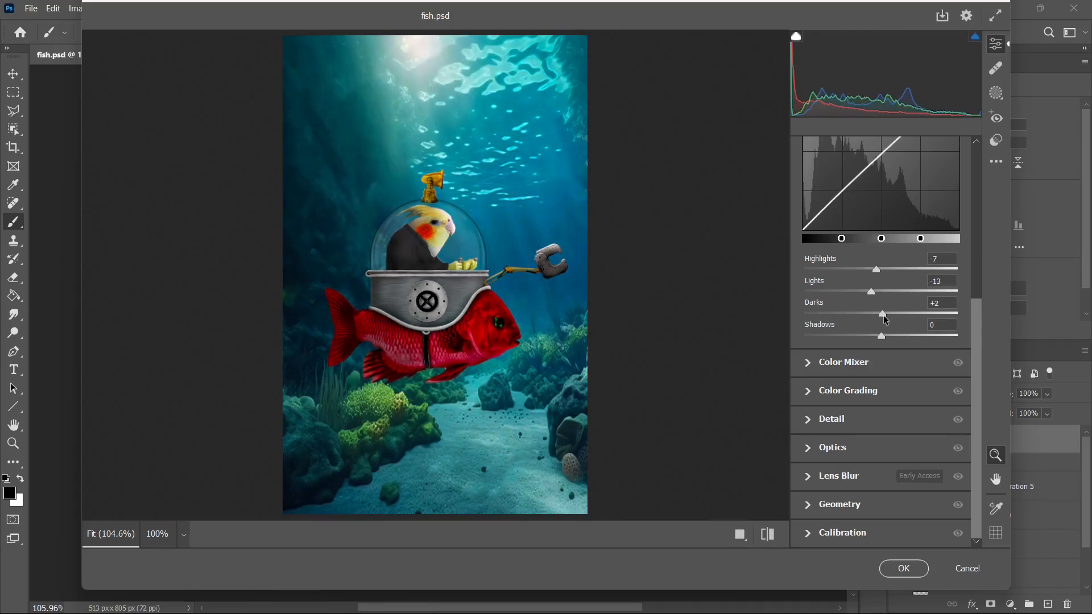
left_click(902, 568)
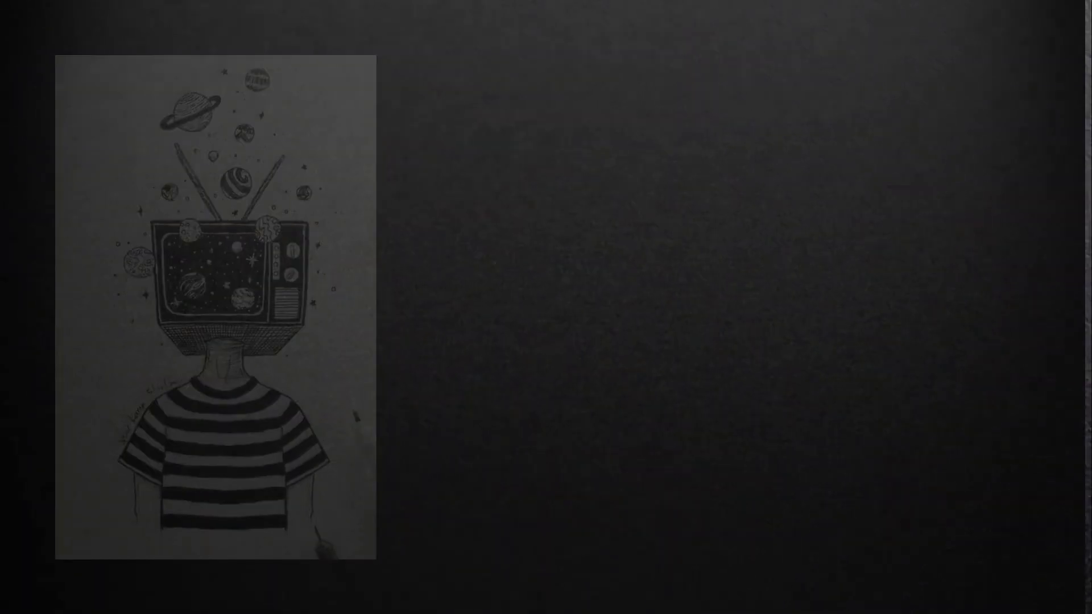